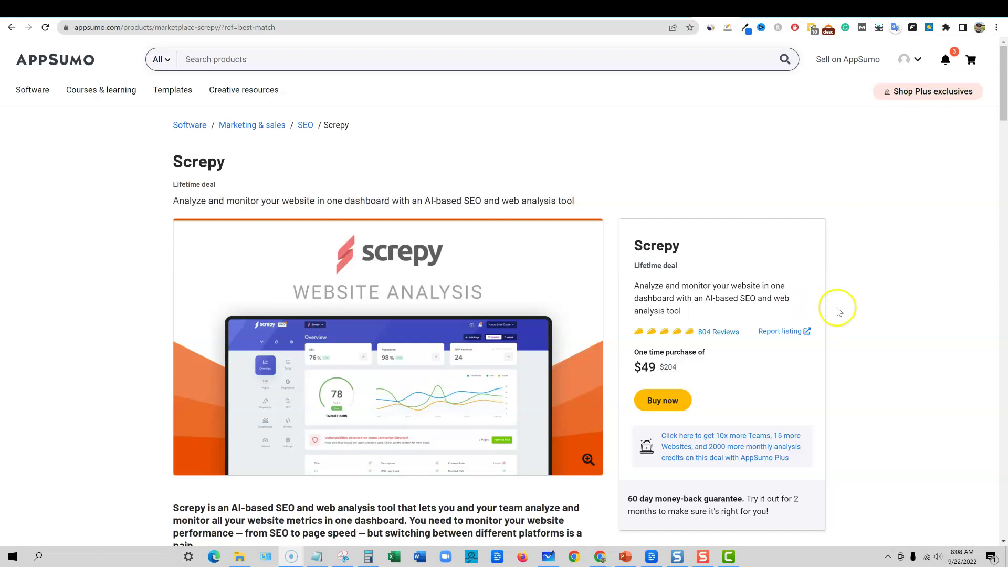
{"action": "left_click", "coordinate": [1003, 104]}
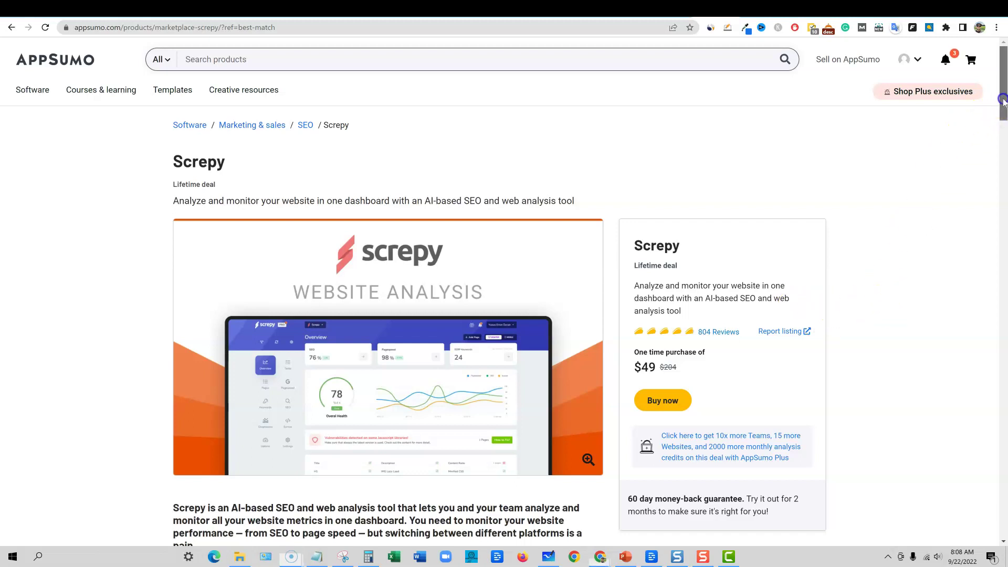
{"action": "left_click_drag", "start_coordinate": [1003, 99], "coordinate": [986, 82]}
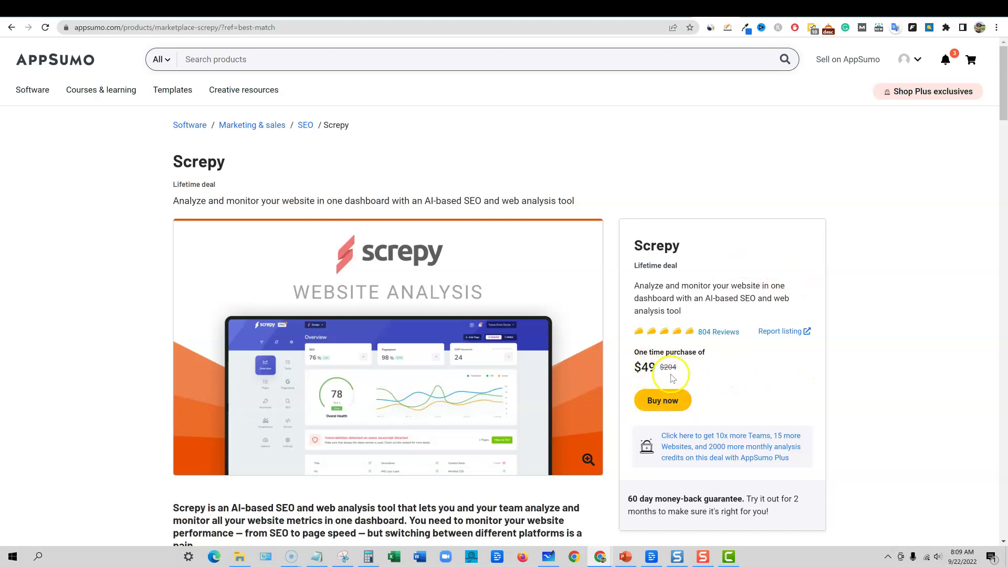
- Open The $49ers collection from the AppSumo home page and look through its lifetime deals
{"action": "left_click", "coordinate": [53, 63]}
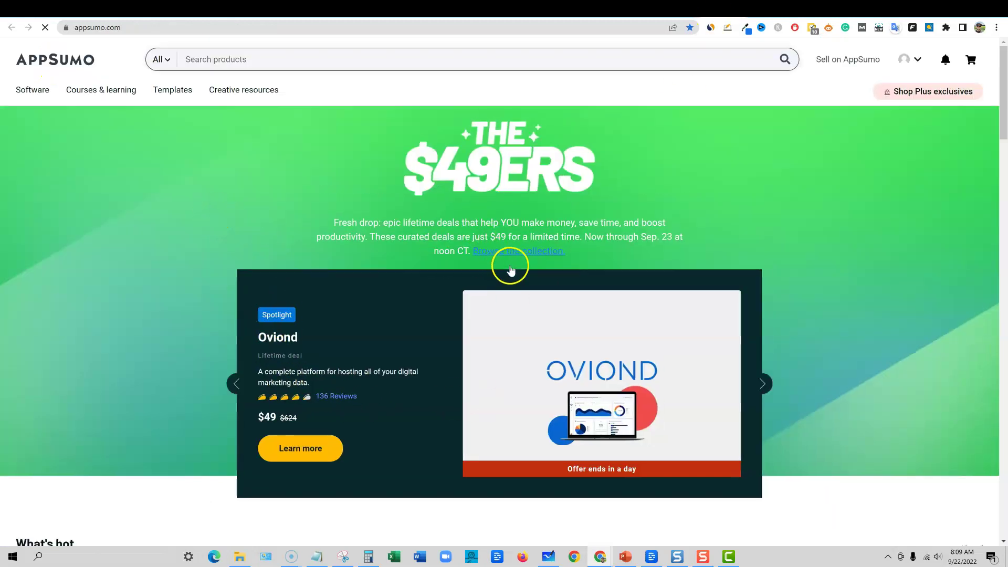
{"action": "left_click", "coordinate": [519, 252]}
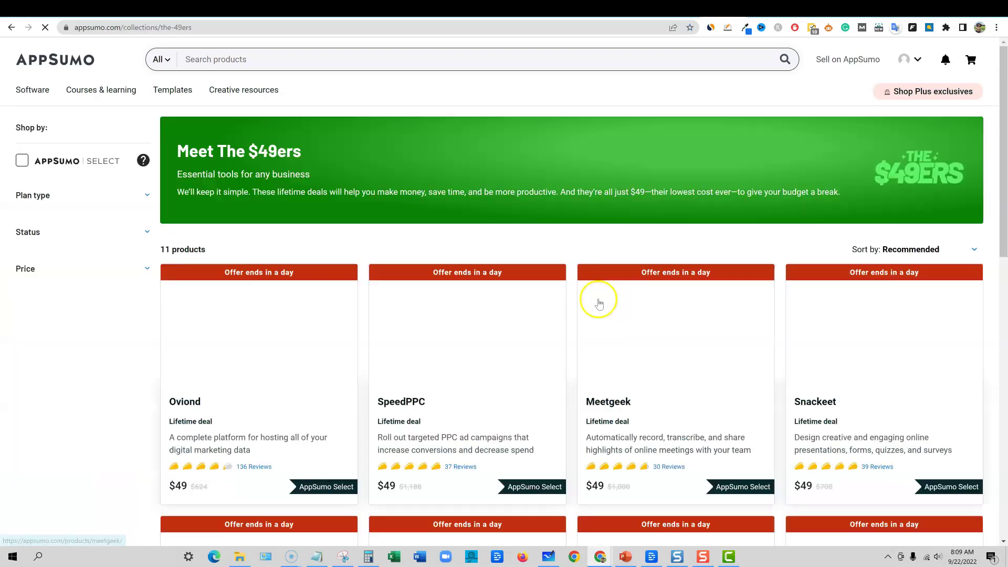
{"action": "scroll", "coordinate": [611, 428], "scroll_direction": "down", "scroll_amount": 7}
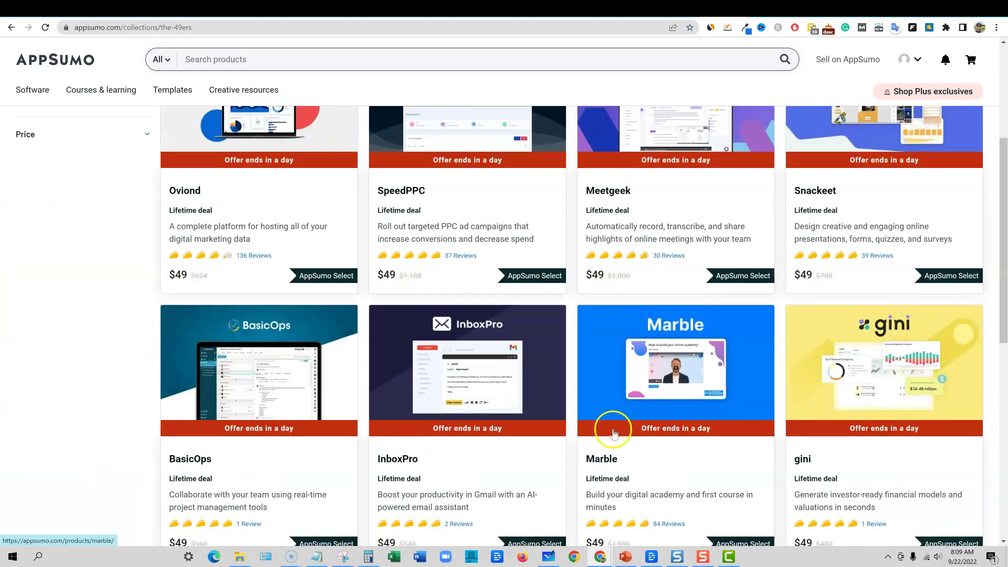
{"action": "scroll", "coordinate": [657, 405], "scroll_direction": "down", "scroll_amount": 4}
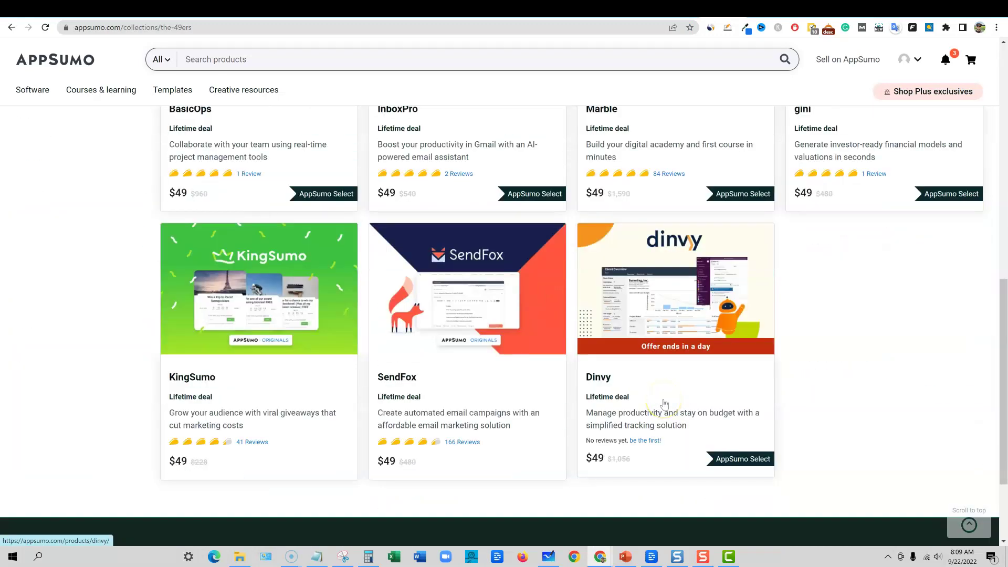
{"action": "scroll", "coordinate": [598, 416], "scroll_direction": "down", "scroll_amount": 2}
{"action": "scroll", "coordinate": [724, 412], "scroll_direction": "up", "scroll_amount": 5}
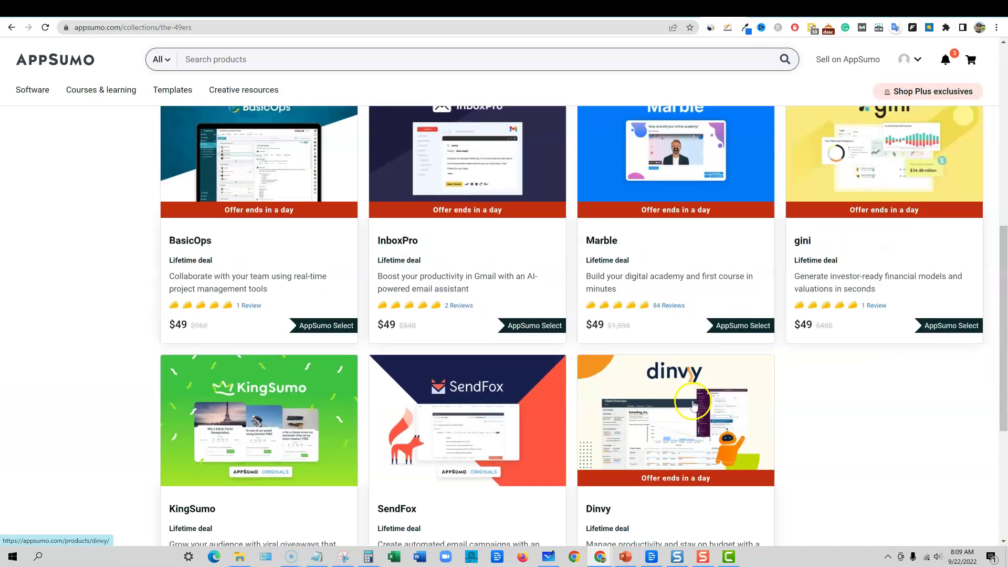
{"action": "scroll", "coordinate": [662, 418], "scroll_direction": "down", "scroll_amount": 2}
{"action": "scroll", "coordinate": [793, 399], "scroll_direction": "up", "scroll_amount": 6}
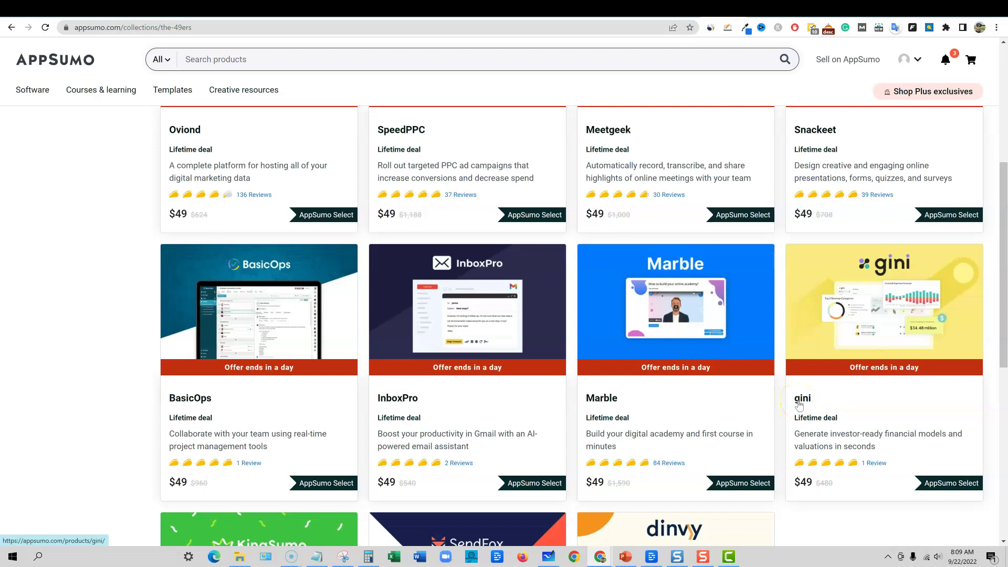
{"action": "scroll", "coordinate": [677, 428], "scroll_direction": "up", "scroll_amount": 4}
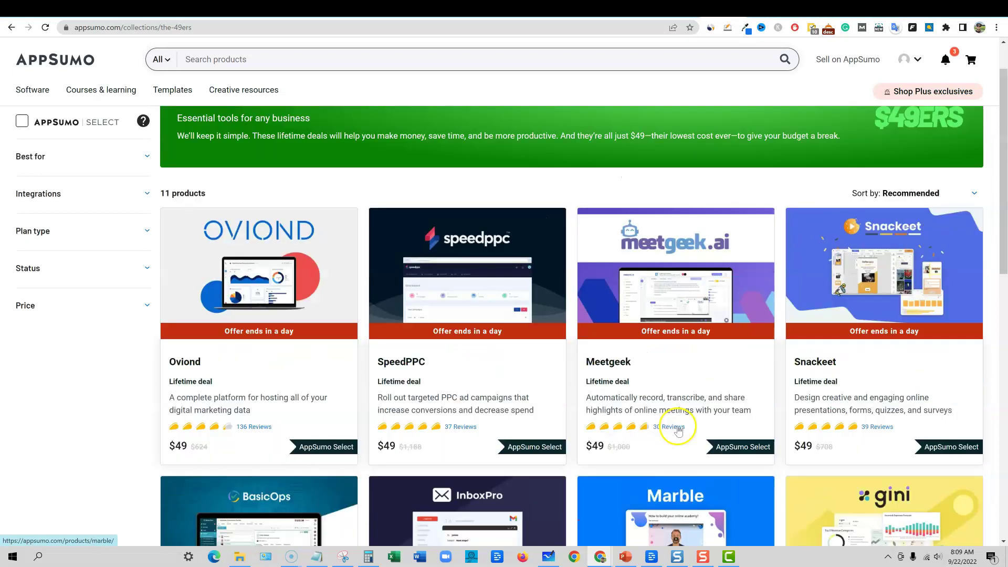
{"action": "scroll", "coordinate": [553, 399], "scroll_direction": "up", "scroll_amount": 2}
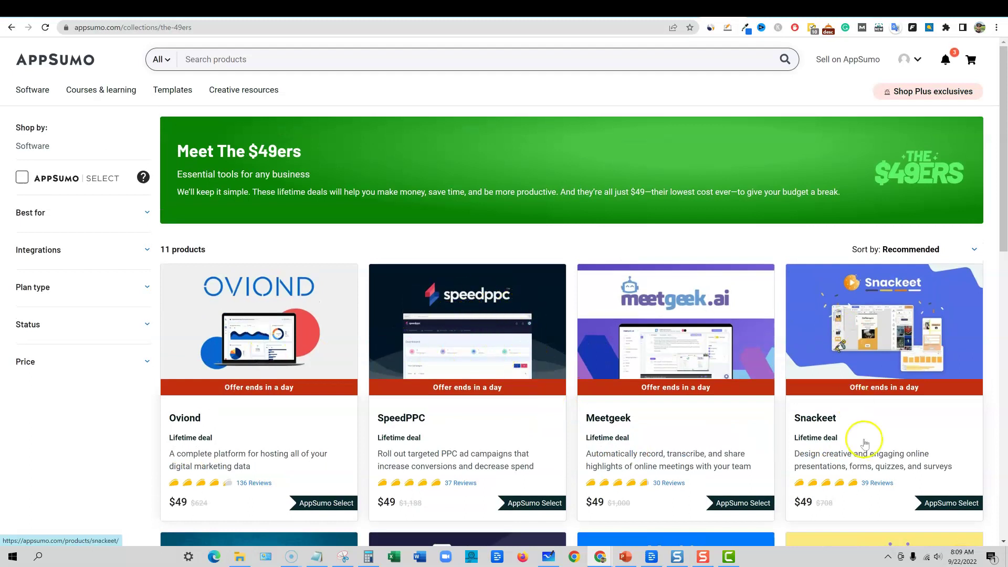
{"action": "scroll", "coordinate": [865, 442], "scroll_direction": "down", "scroll_amount": 5}
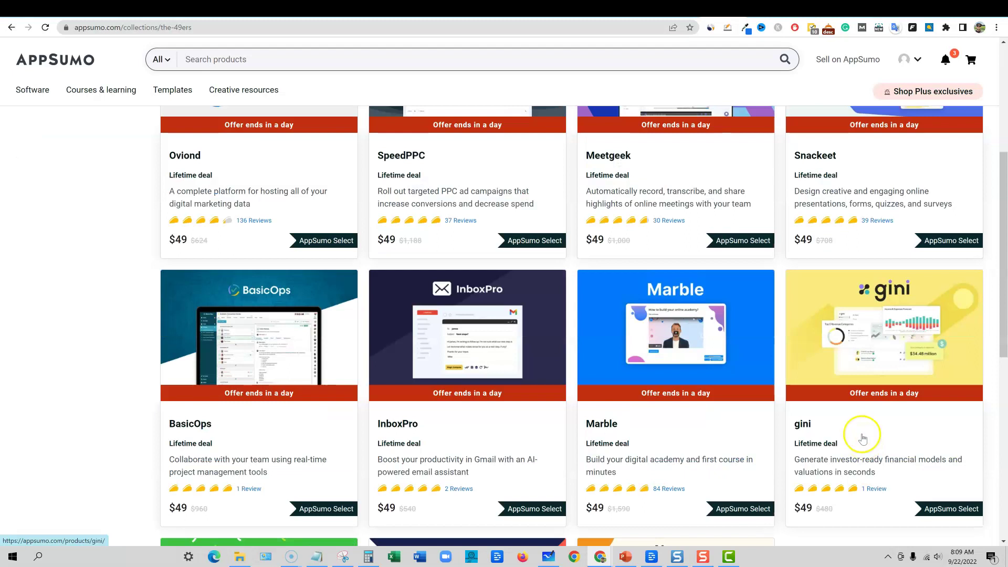
{"action": "scroll", "coordinate": [863, 437], "scroll_direction": "down", "scroll_amount": 4}
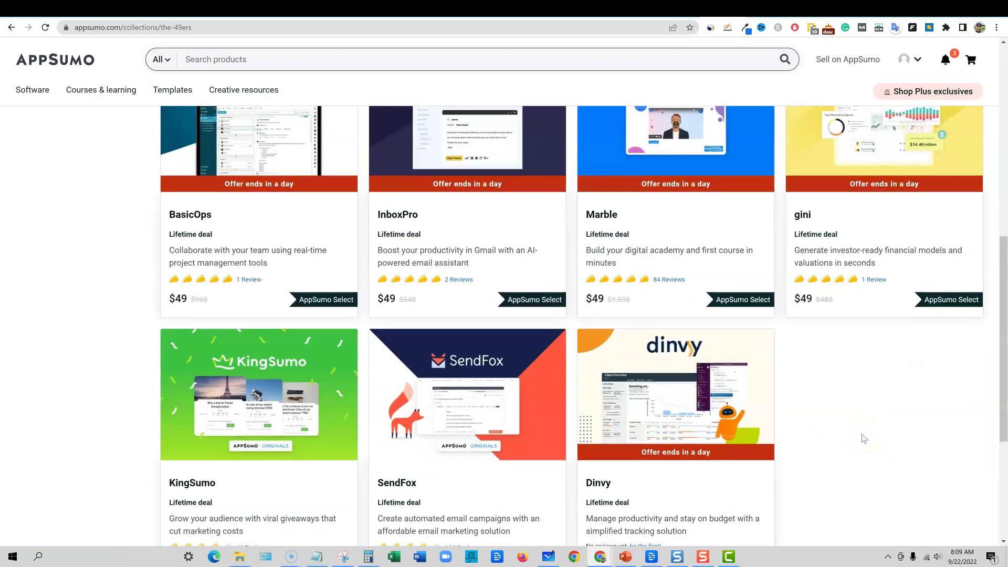
{"action": "scroll", "coordinate": [864, 439], "scroll_direction": "up", "scroll_amount": 9}
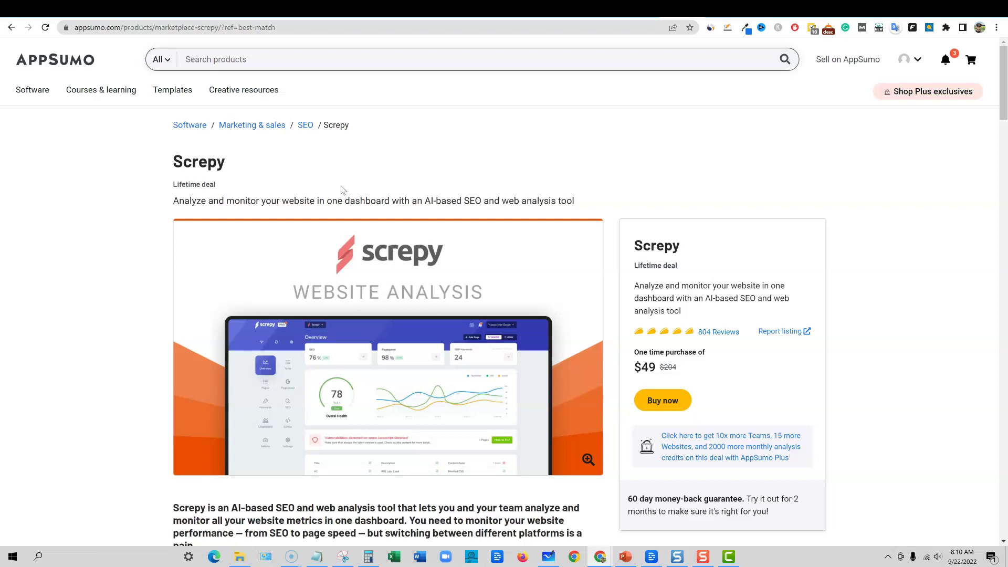
- Review the Screpy deal page's description, TL;DR, and At-a-glance list of alternatives and integrations
{"action": "scroll", "coordinate": [321, 194], "scroll_direction": "down", "scroll_amount": 3}
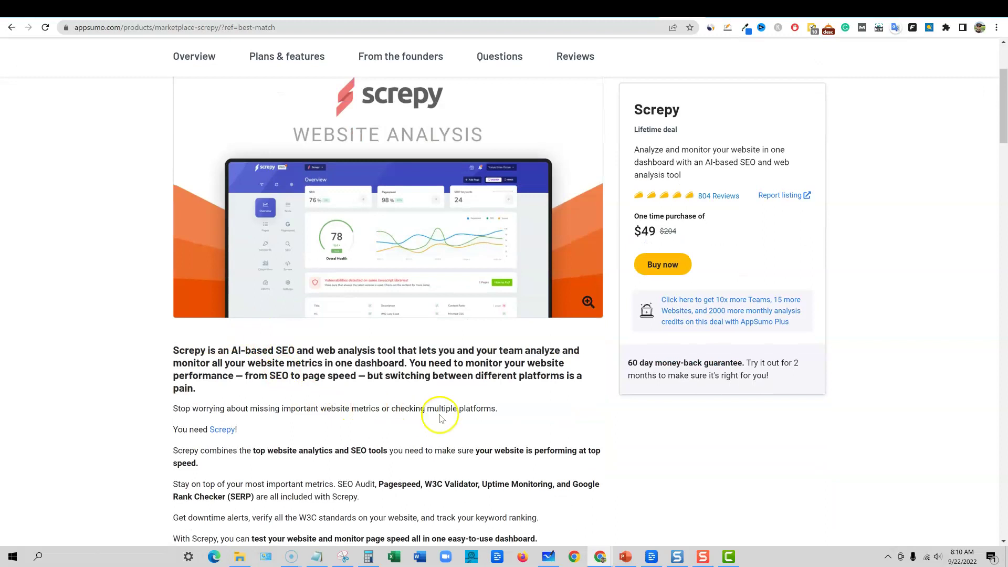
{"action": "scroll", "coordinate": [494, 415], "scroll_direction": "down", "scroll_amount": 5}
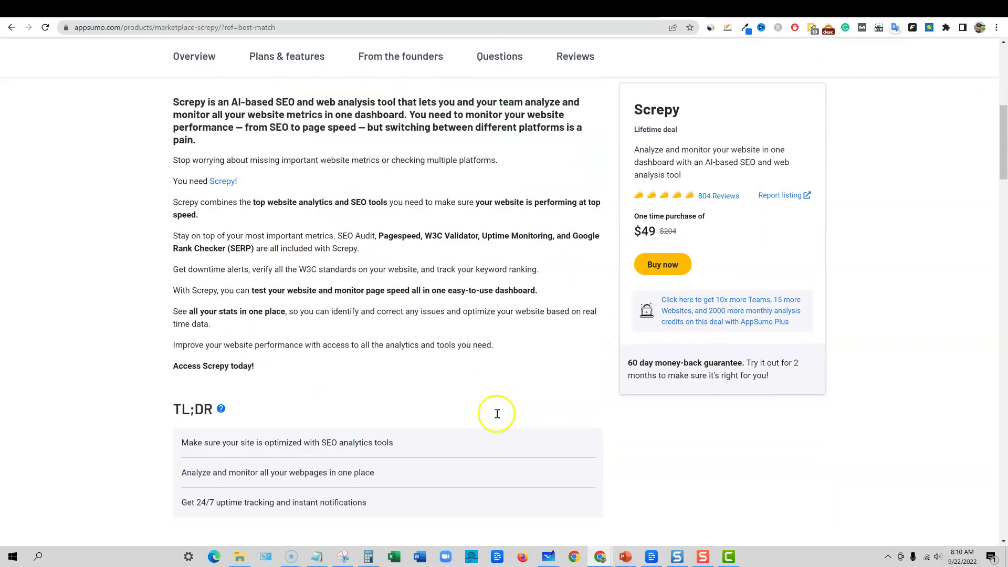
{"action": "scroll", "coordinate": [499, 417], "scroll_direction": "down", "scroll_amount": 4}
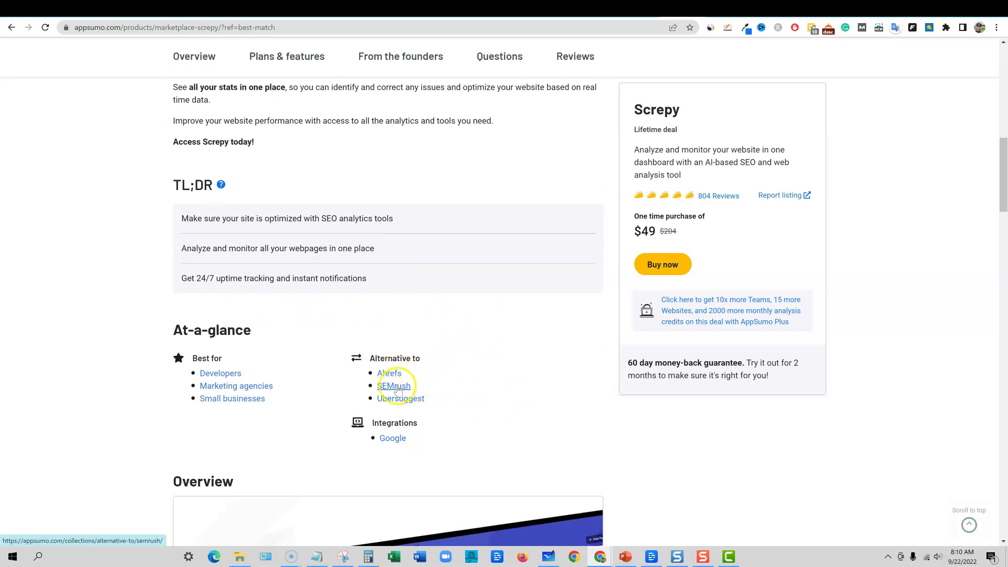
{"action": "scroll", "coordinate": [473, 398], "scroll_direction": "down", "scroll_amount": 4}
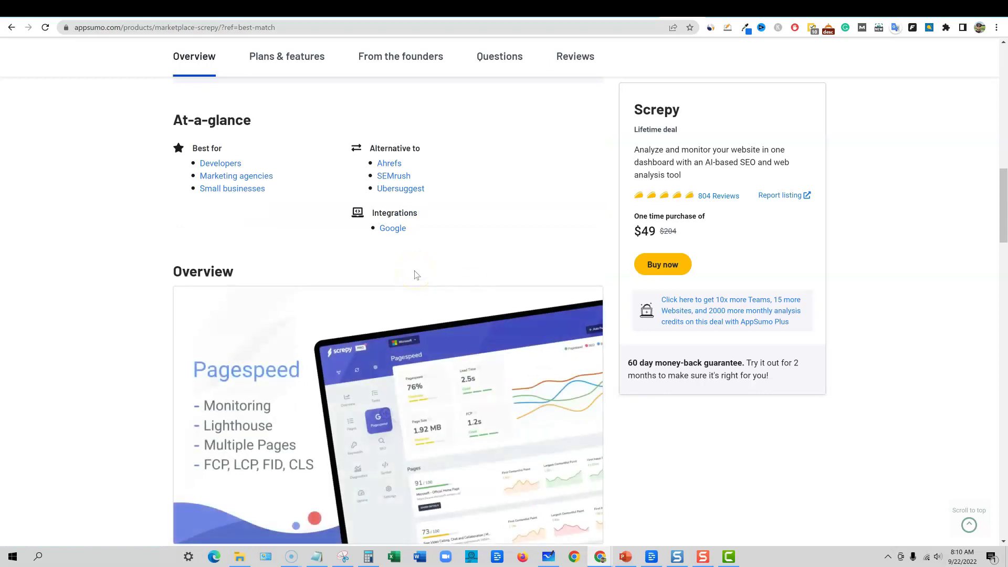
{"action": "scroll", "coordinate": [415, 275], "scroll_direction": "up", "scroll_amount": 4}
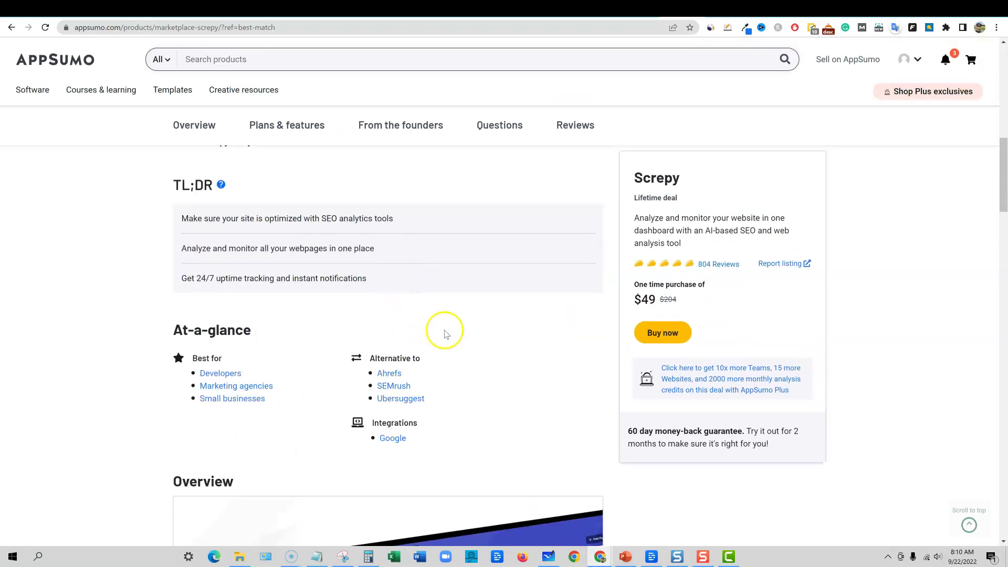
{"action": "scroll", "coordinate": [445, 334], "scroll_direction": "down", "scroll_amount": 12}
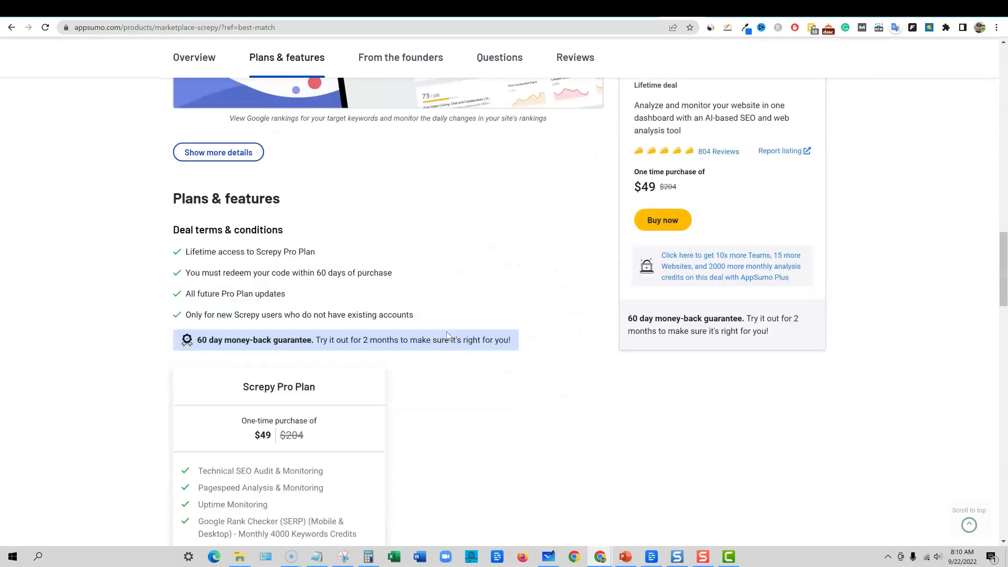
{"action": "scroll", "coordinate": [447, 335], "scroll_direction": "up", "scroll_amount": 12}
{"action": "left_click", "coordinate": [406, 336]}
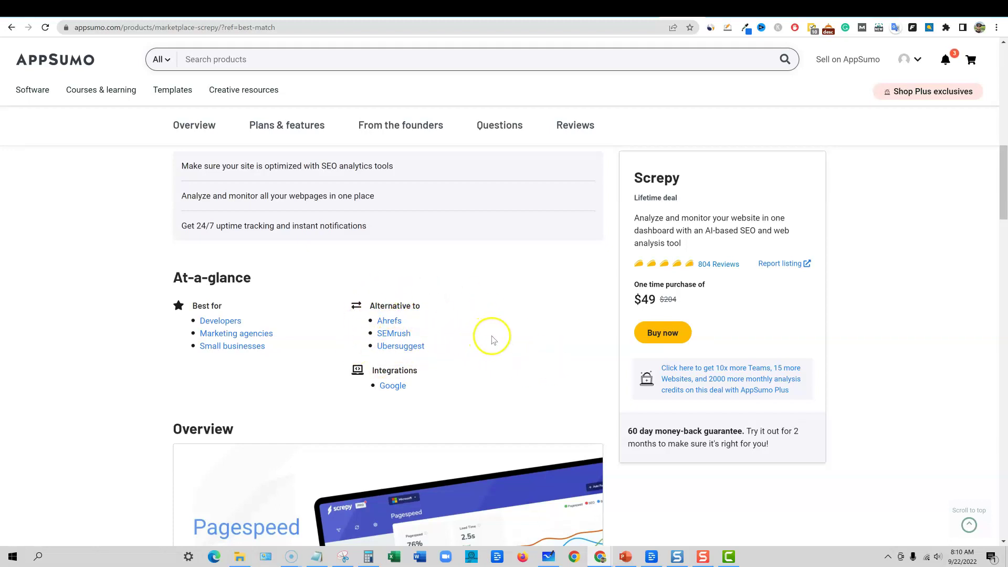
{"action": "scroll", "coordinate": [503, 330], "scroll_direction": "up", "scroll_amount": 8}
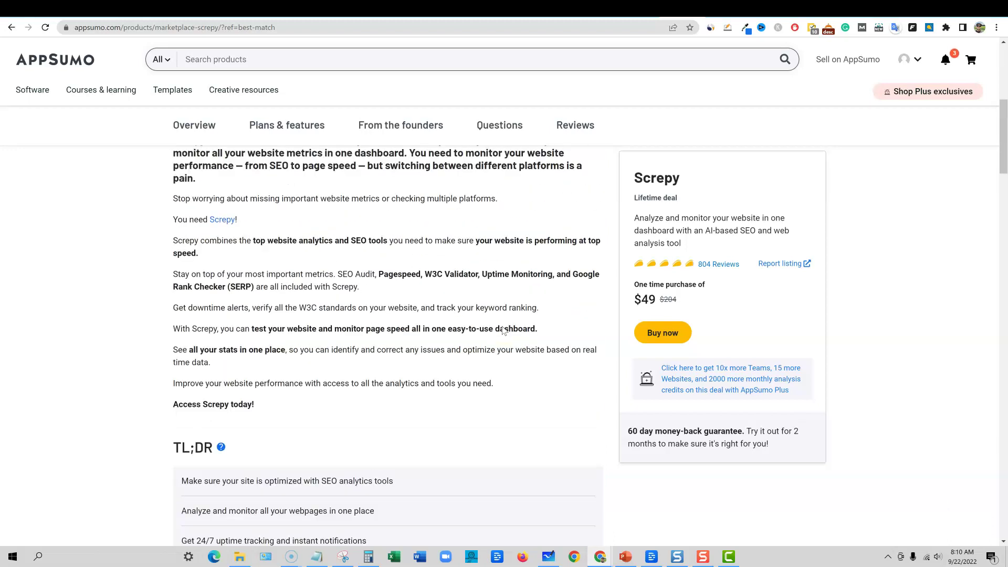
{"action": "scroll", "coordinate": [503, 330], "scroll_direction": "up", "scroll_amount": 4}
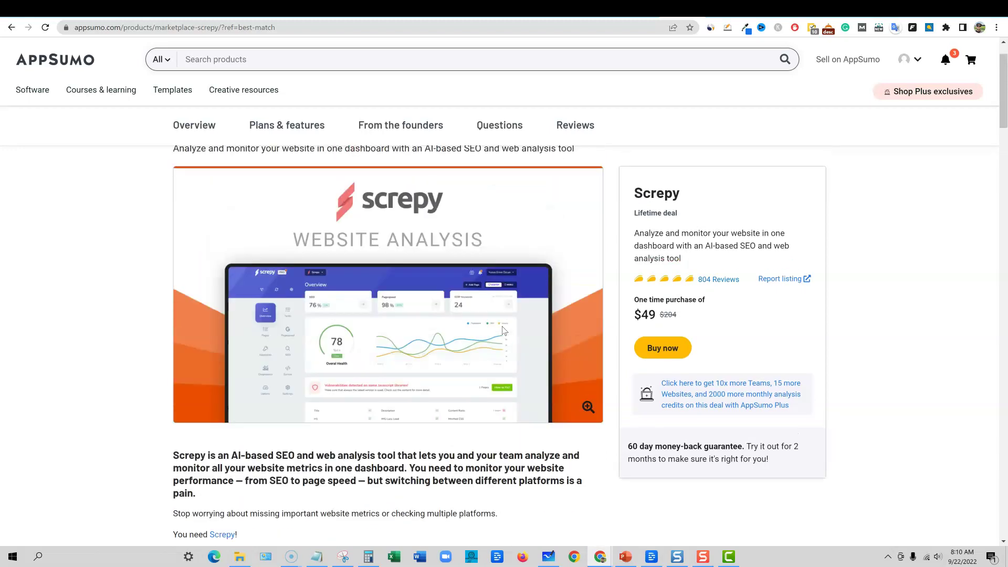
{"action": "scroll", "coordinate": [502, 330], "scroll_direction": "up", "scroll_amount": 1}
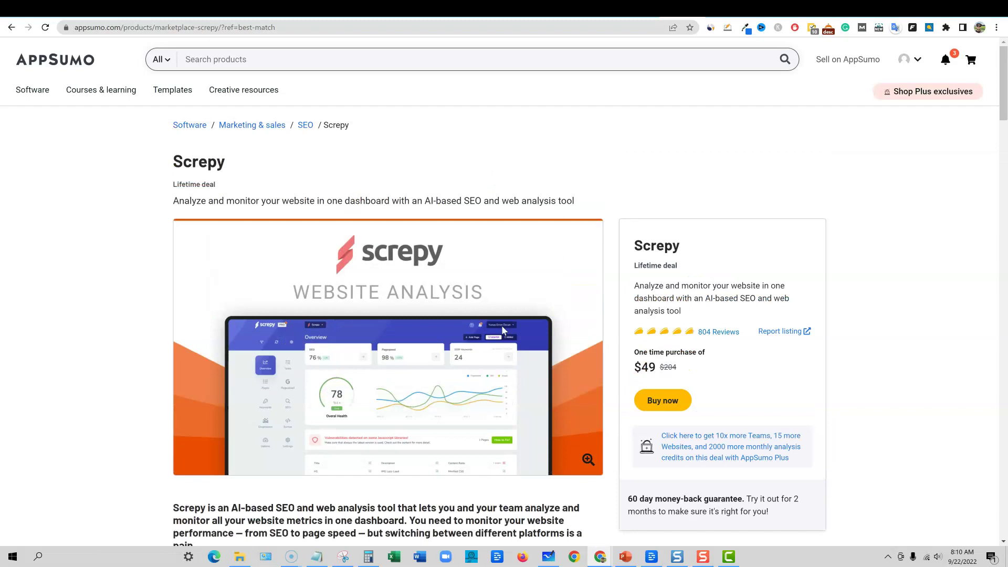
- Go to the Plans & features section of the Screpy deal and bring the Screpy Pro Plan feature list into view
{"action": "scroll", "coordinate": [536, 347], "scroll_direction": "down", "scroll_amount": 1}
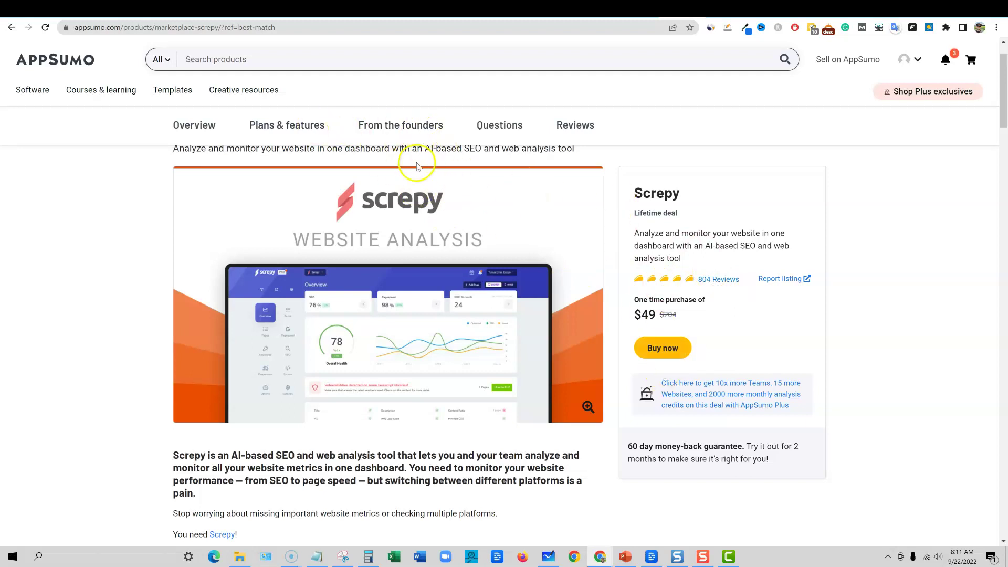
{"action": "scroll", "coordinate": [379, 157], "scroll_direction": "down", "scroll_amount": 3}
{"action": "left_click", "coordinate": [283, 58]}
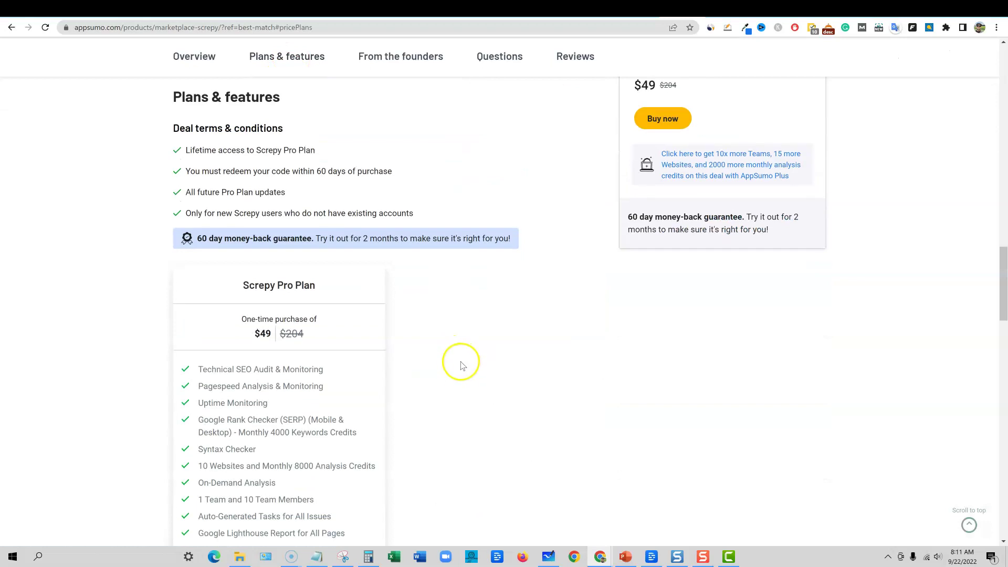
{"action": "scroll", "coordinate": [464, 371], "scroll_direction": "down", "scroll_amount": 4}
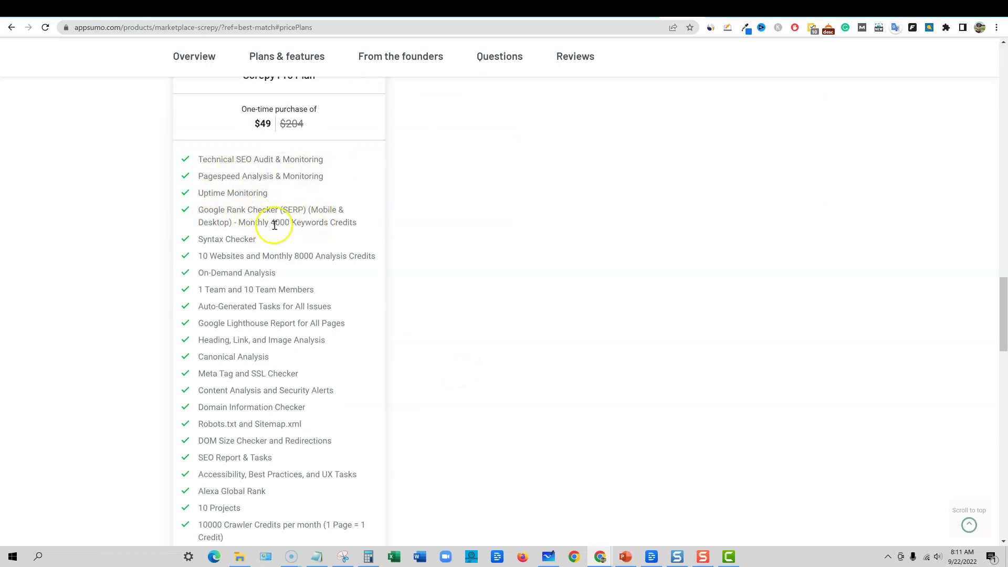
- Highlight the Google Rank Checker (SERP) entry with its monthly keyword credits in the Screpy Pro Plan list, then clear the selection
{"action": "left_click_drag", "start_coordinate": [238, 223], "coordinate": [372, 226]}
{"action": "left_click_drag", "start_coordinate": [234, 224], "coordinate": [367, 225]}
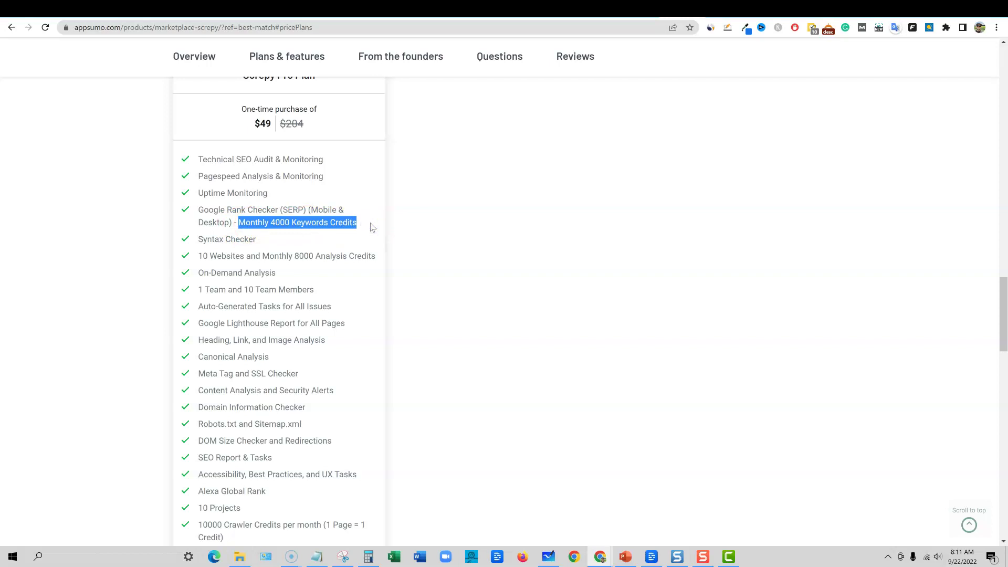
{"action": "left_click", "coordinate": [294, 222]}
{"action": "left_click_drag", "start_coordinate": [366, 225], "coordinate": [171, 207]}
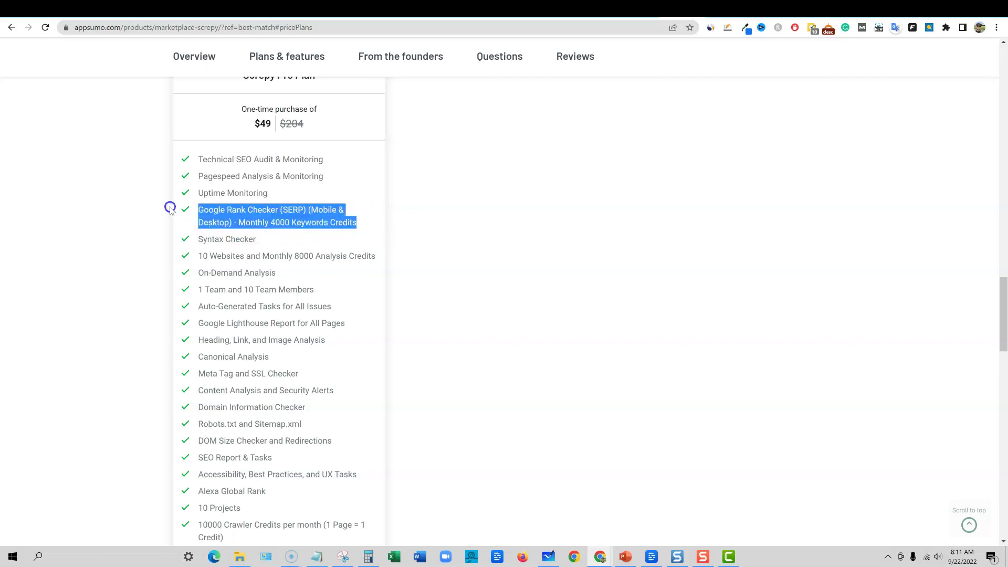
{"action": "left_click", "coordinate": [364, 227]}
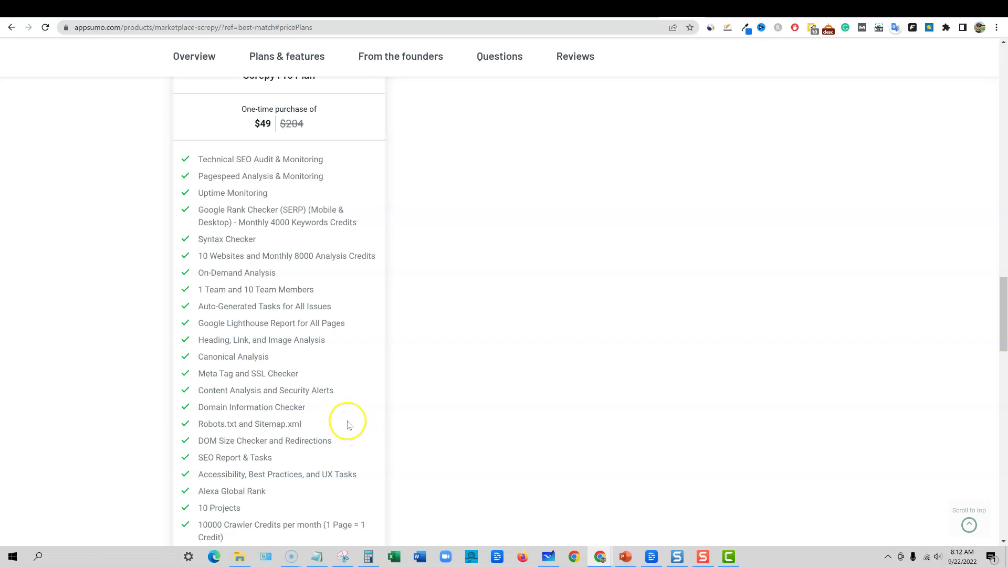
- Examine the Screpy Pro Plan's one-time price and remaining features, down to the code stacking terms
{"action": "scroll", "coordinate": [348, 422], "scroll_direction": "up", "scroll_amount": 1}
{"action": "scroll", "coordinate": [349, 425], "scroll_direction": "up", "scroll_amount": 2}
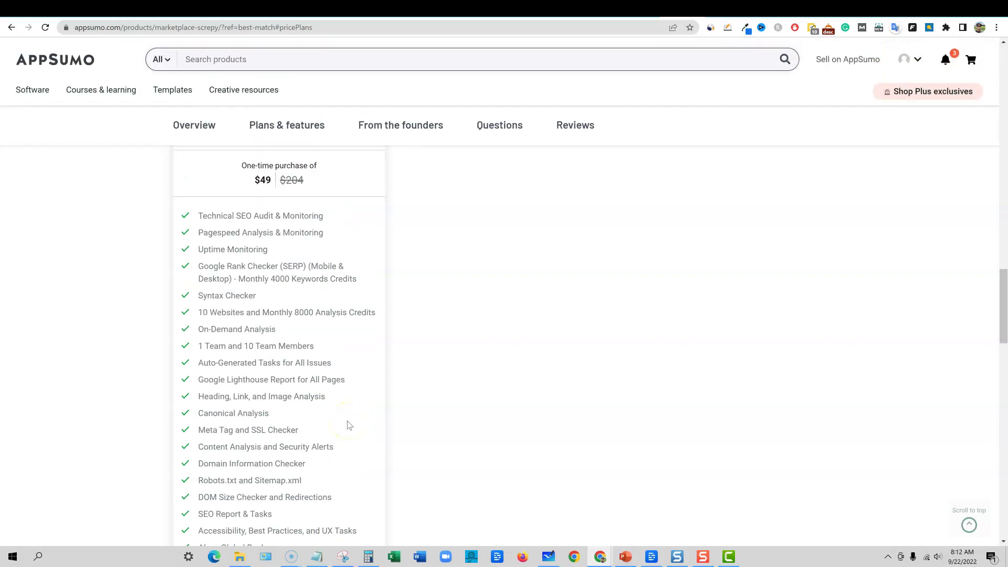
{"action": "scroll", "coordinate": [390, 414], "scroll_direction": "down", "scroll_amount": 1}
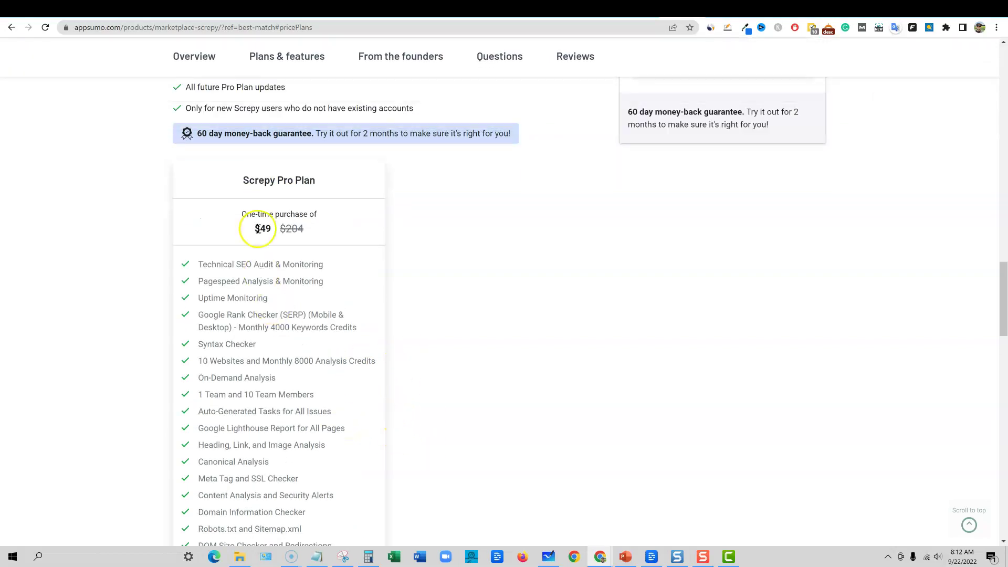
{"action": "scroll", "coordinate": [326, 407], "scroll_direction": "down", "scroll_amount": 4}
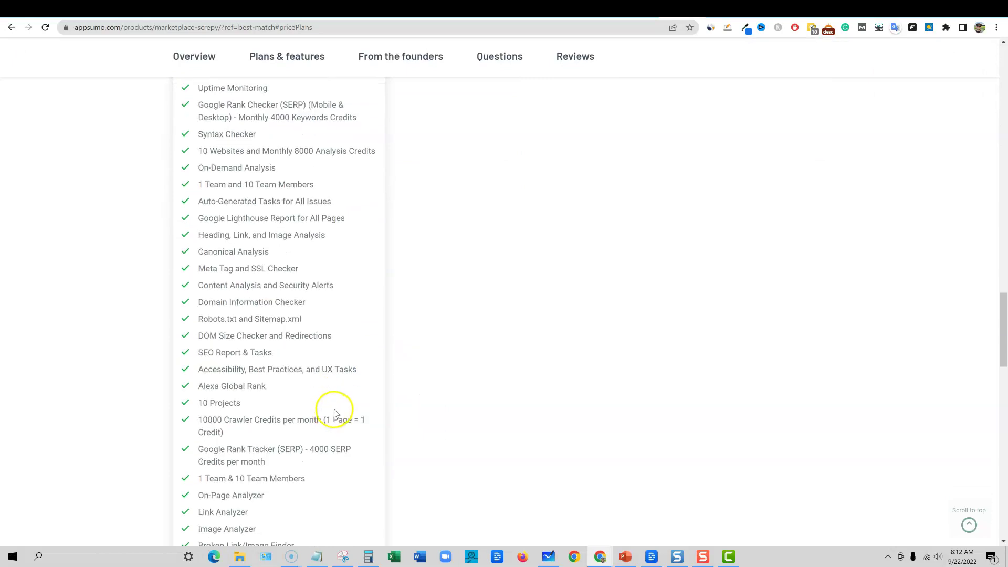
{"action": "scroll", "coordinate": [334, 413], "scroll_direction": "down", "scroll_amount": 1}
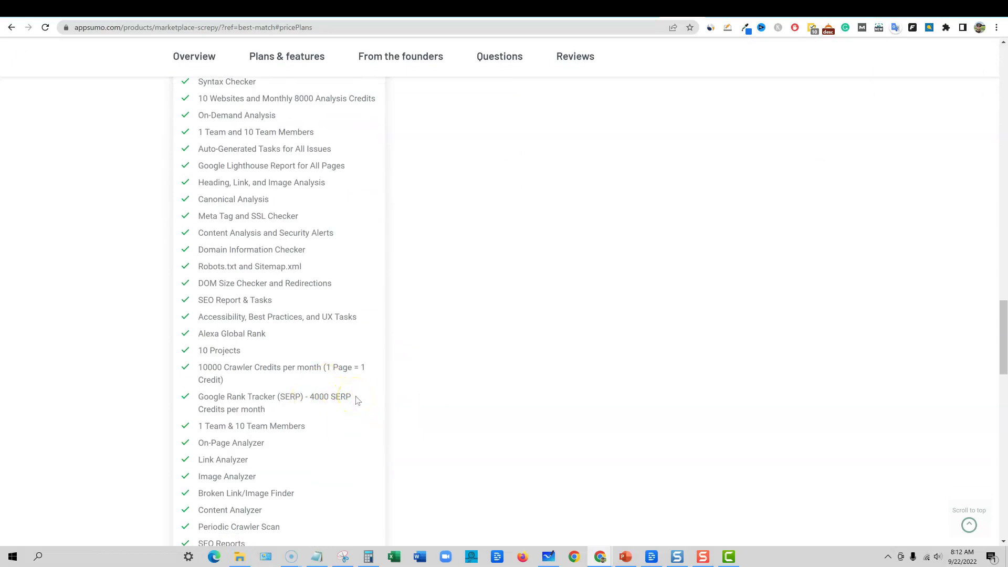
{"action": "scroll", "coordinate": [357, 400], "scroll_direction": "down", "scroll_amount": 5}
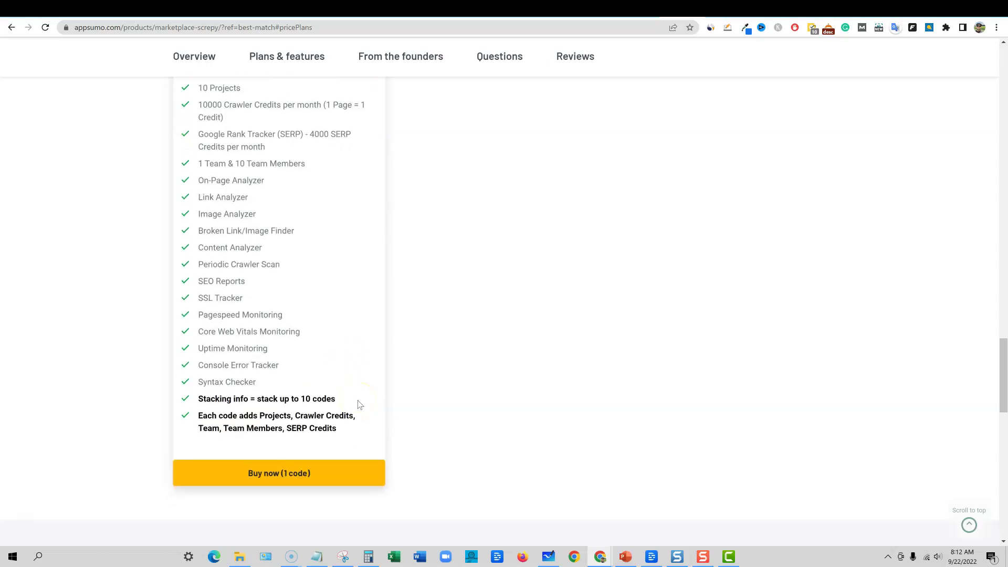
{"action": "scroll", "coordinate": [359, 404], "scroll_direction": "up", "scroll_amount": 2}
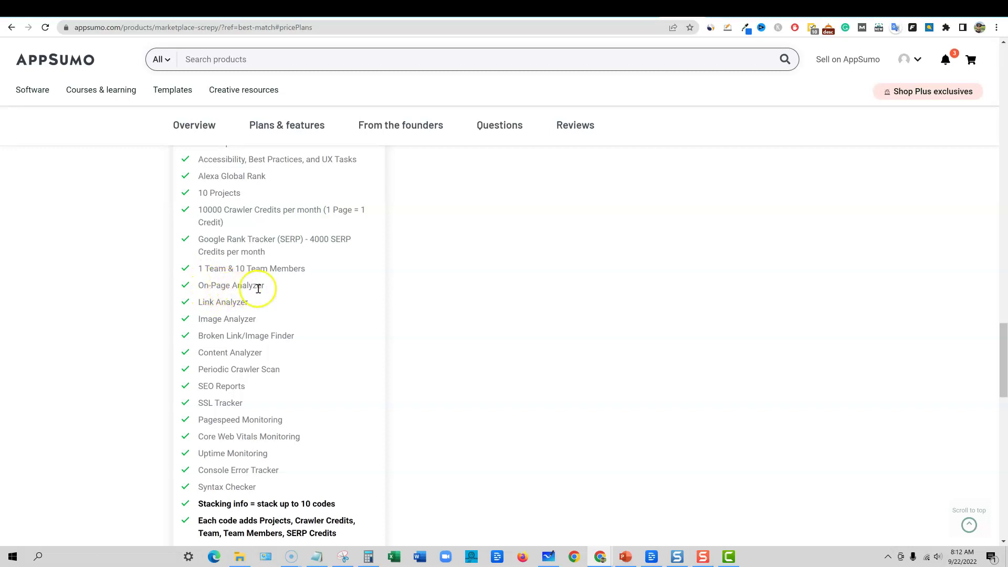
- Highlight the On-Page Analyzer entry in the Screpy Pro Plan list and examine the surrounding features down to the code stacking terms
{"action": "left_click_drag", "start_coordinate": [200, 286], "coordinate": [268, 285]}
{"action": "scroll", "coordinate": [294, 383], "scroll_direction": "up", "scroll_amount": 5}
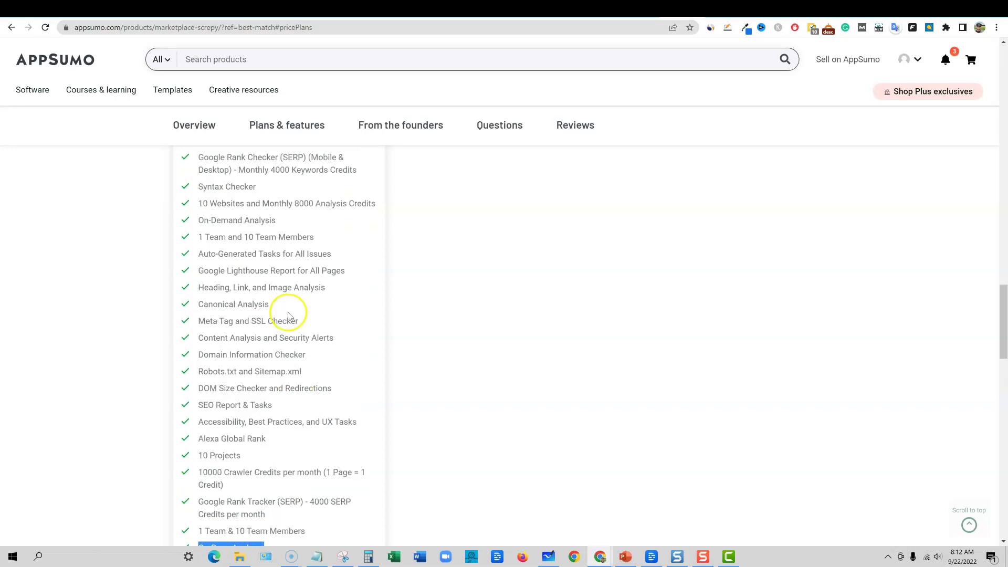
{"action": "scroll", "coordinate": [281, 502], "scroll_direction": "down", "scroll_amount": 3}
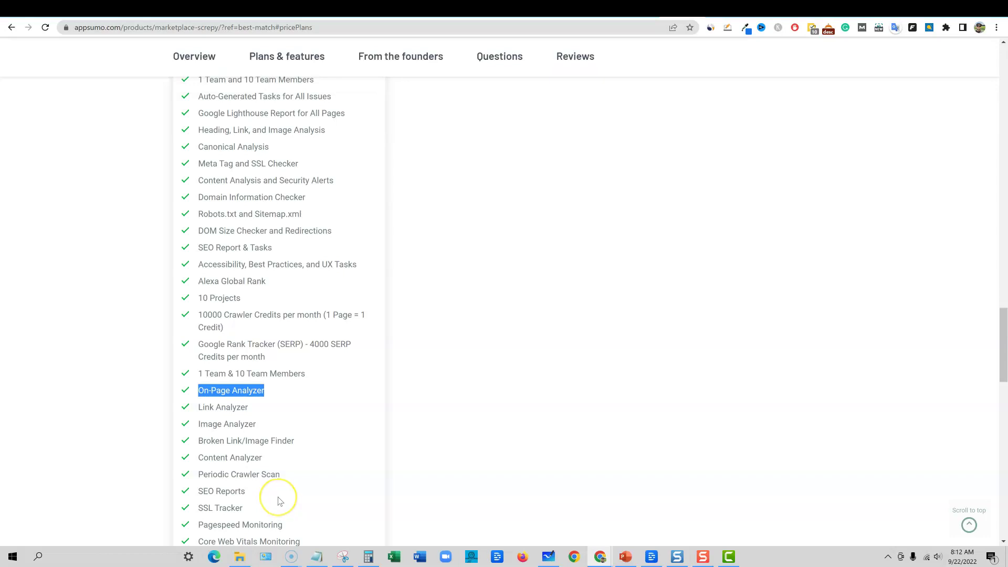
{"action": "scroll", "coordinate": [279, 502], "scroll_direction": "down", "scroll_amount": 2}
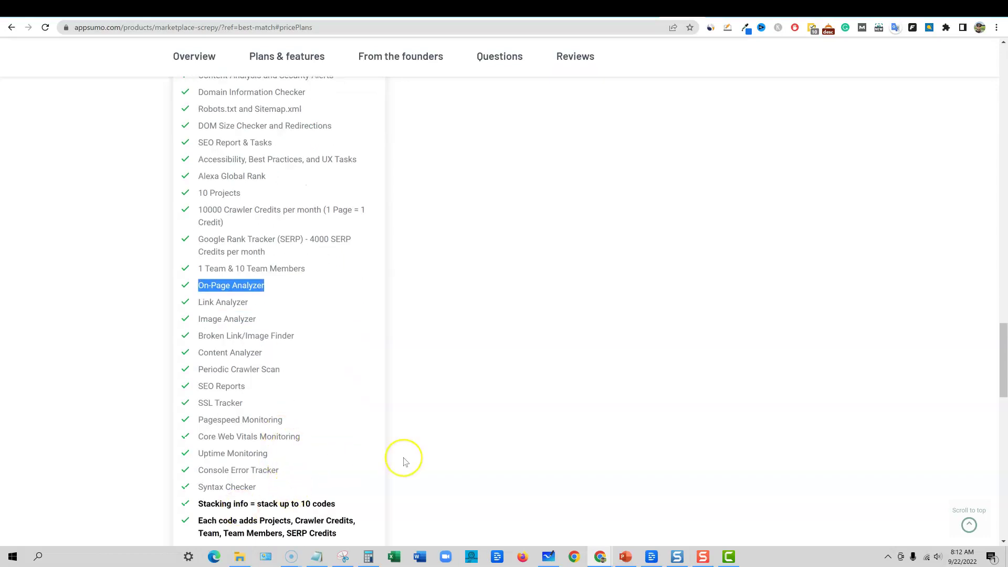
{"action": "scroll", "coordinate": [405, 462], "scroll_direction": "down", "scroll_amount": 9}
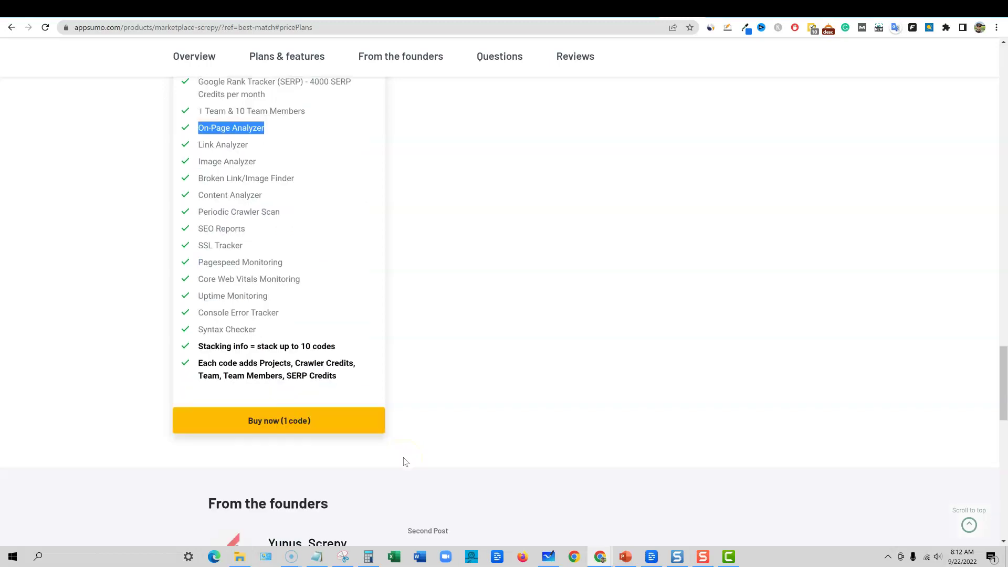
{"action": "scroll", "coordinate": [548, 454], "scroll_direction": "up", "scroll_amount": 7}
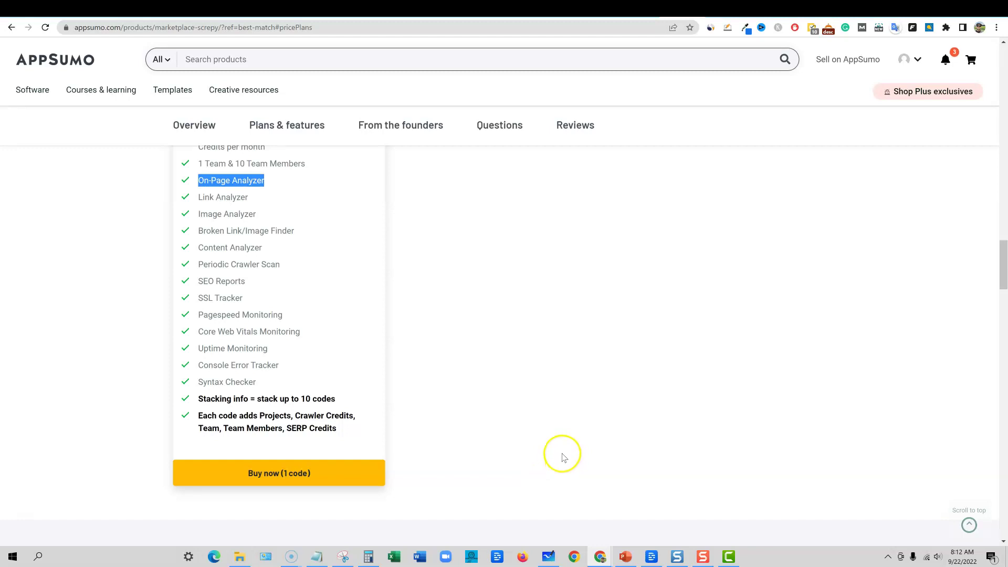
{"action": "scroll", "coordinate": [594, 468], "scroll_direction": "up", "scroll_amount": 1}
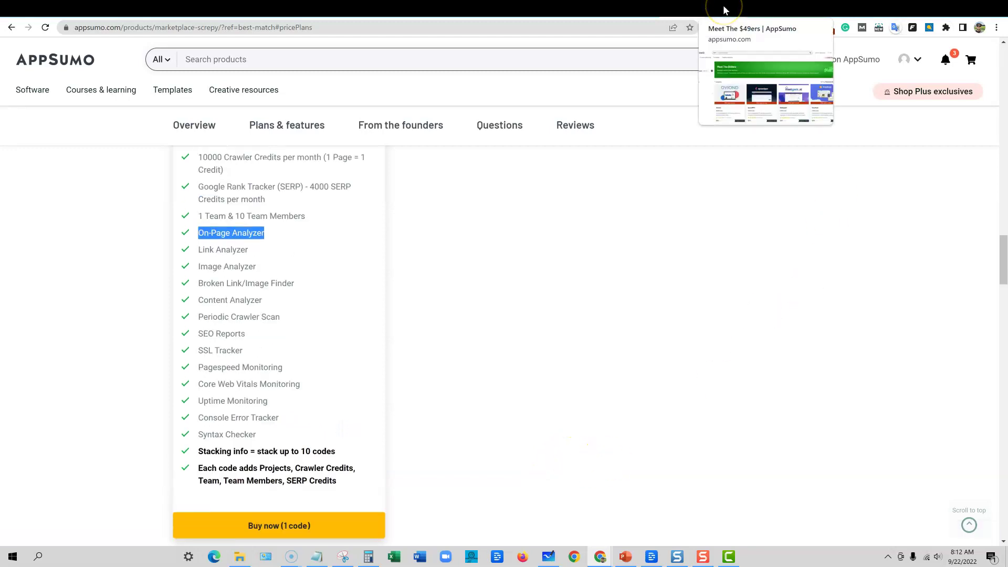
- Recheck the Screpy deal terms, the Pro Plan's one-time price and its complete feature list
{"action": "scroll", "coordinate": [617, 270], "scroll_direction": "up", "scroll_amount": 10}
{"action": "scroll", "coordinate": [534, 302], "scroll_direction": "up", "scroll_amount": 5}
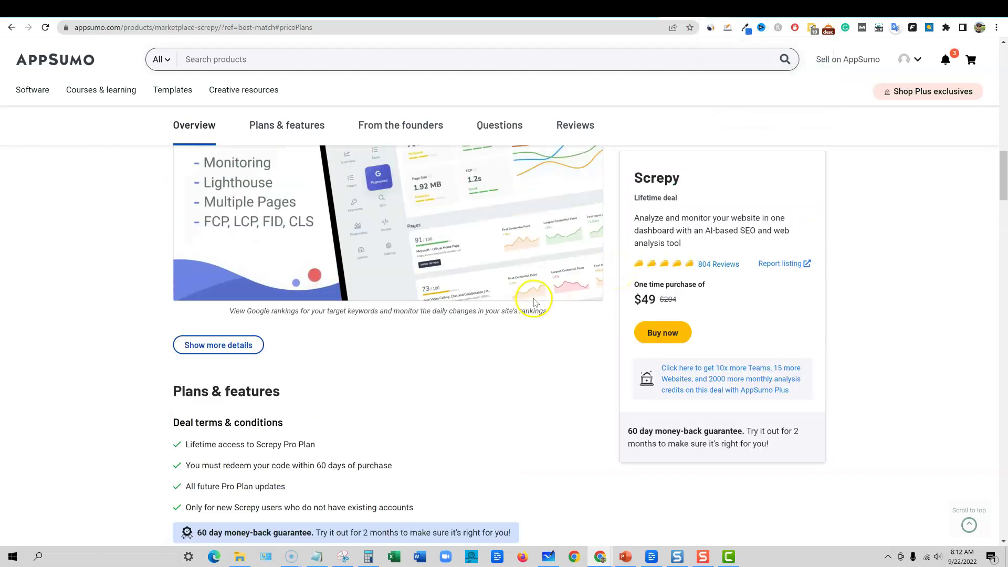
{"action": "scroll", "coordinate": [622, 306], "scroll_direction": "down", "scroll_amount": 7}
{"action": "scroll", "coordinate": [399, 316], "scroll_direction": "down", "scroll_amount": 5}
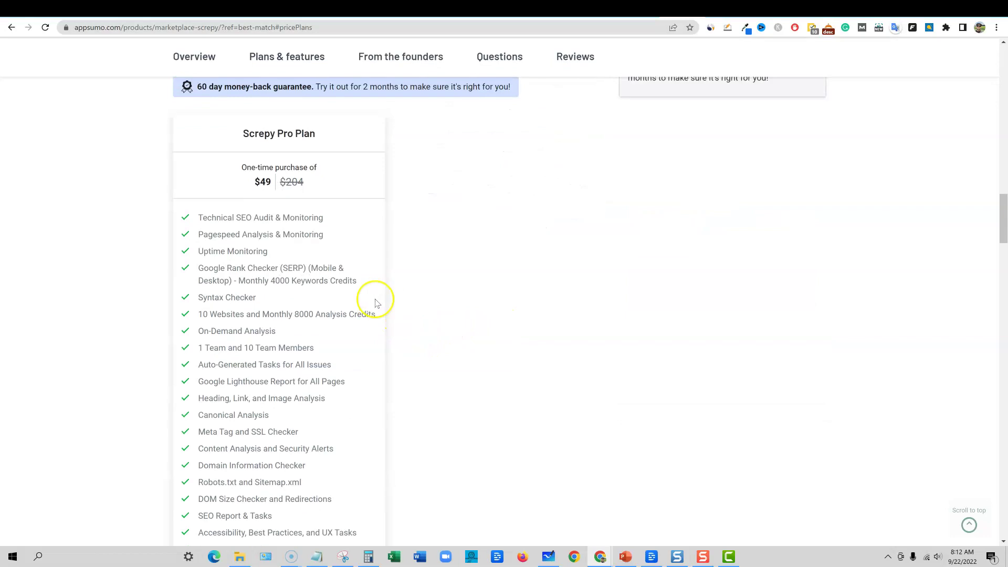
{"action": "scroll", "coordinate": [341, 287], "scroll_direction": "up", "scroll_amount": 3}
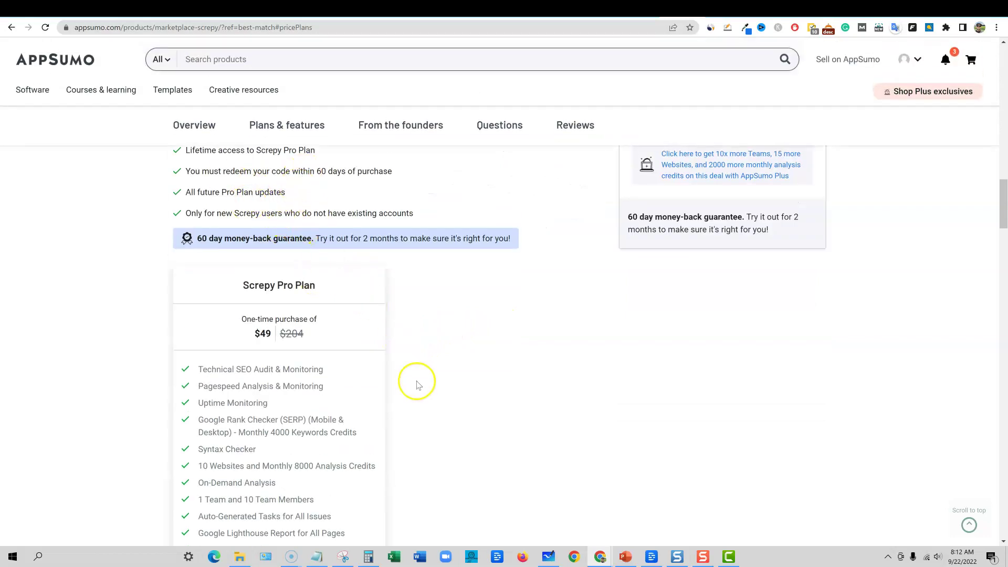
{"action": "scroll", "coordinate": [409, 400], "scroll_direction": "down", "scroll_amount": 6}
{"action": "scroll", "coordinate": [404, 403], "scroll_direction": "down", "scroll_amount": 4}
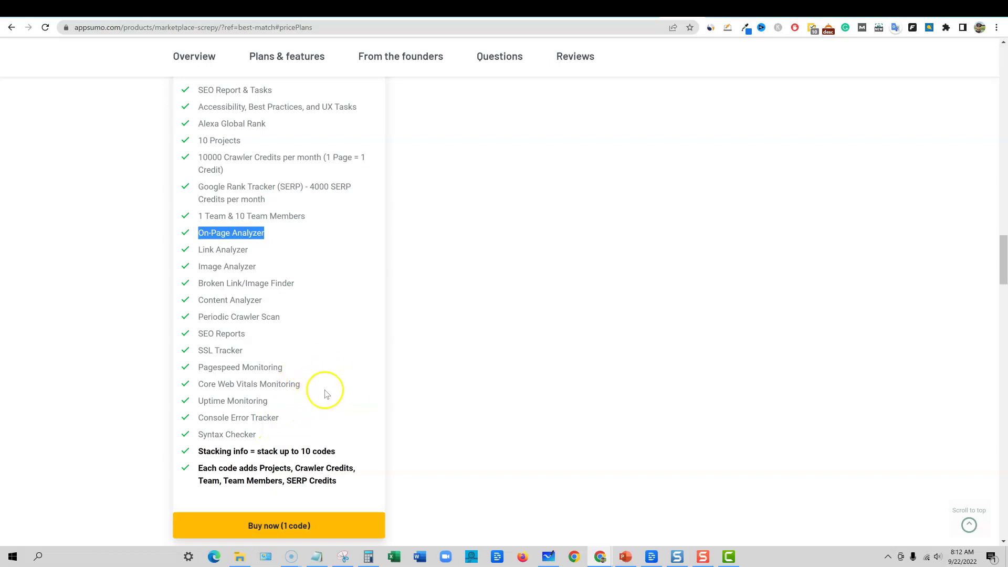
- Search the deal page for "code" and highlight the "Stacking info" line in the Screpy Pro Plan
{"action": "key", "text": "ctrl+f"}
{"action": "type", "text": "code"}
{"action": "key", "text": "Return"}
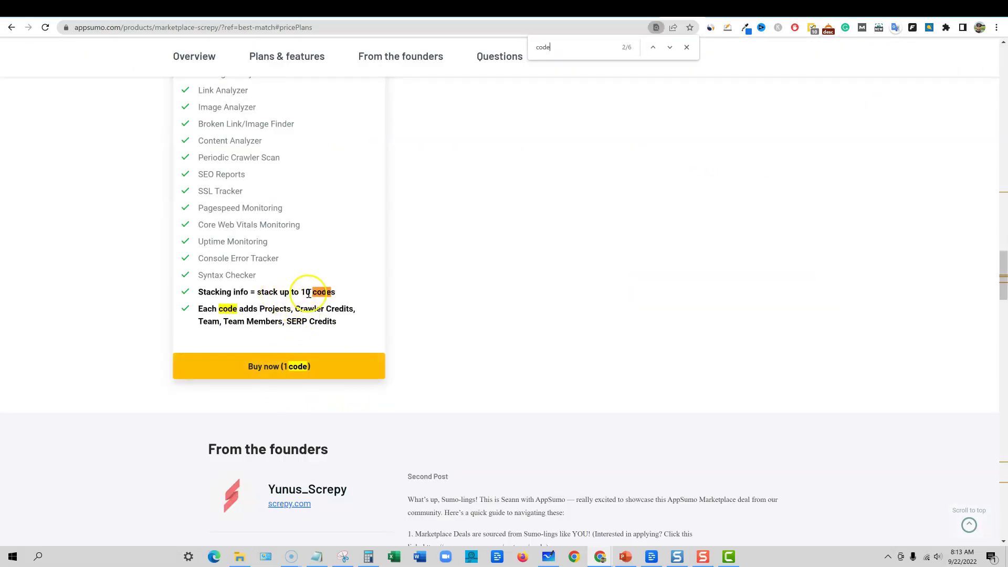
{"action": "left_click_drag", "start_coordinate": [342, 292], "coordinate": [225, 292]}
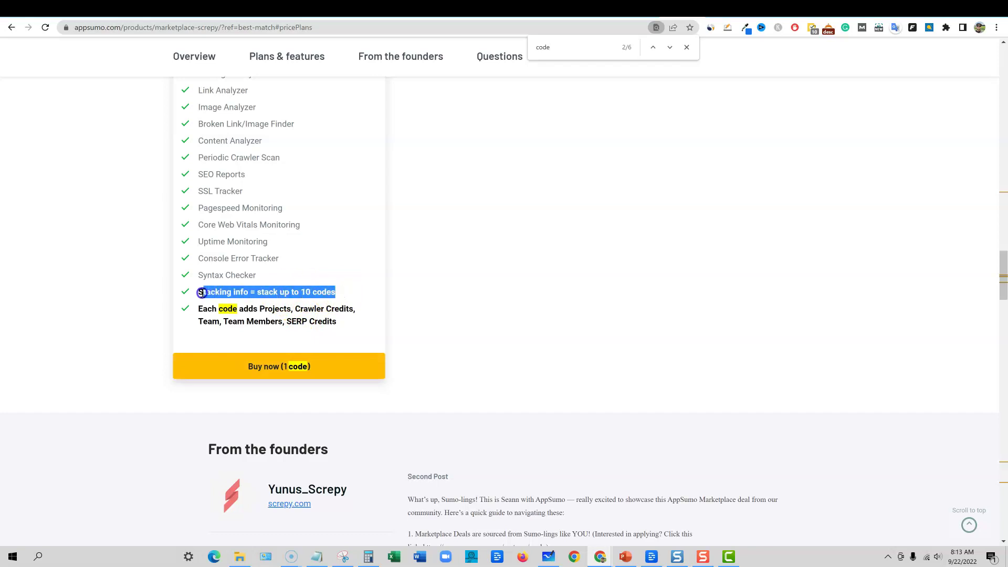
- Switch to Calculator, multiply the 49 price by 10 codes, and minimize it again
{"action": "left_click", "coordinate": [368, 557]}
{"action": "left_click", "coordinate": [775, 259]}
{"action": "type", "text": "49"}
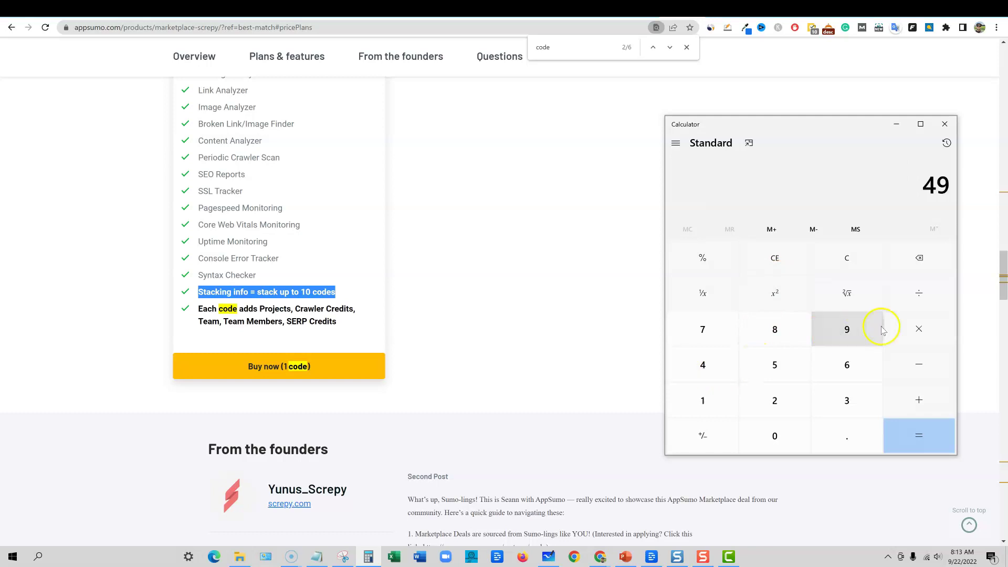
{"action": "left_click", "coordinate": [914, 339]}
{"action": "left_click", "coordinate": [712, 401]}
{"action": "left_click", "coordinate": [774, 433]}
{"action": "left_click", "coordinate": [904, 434]}
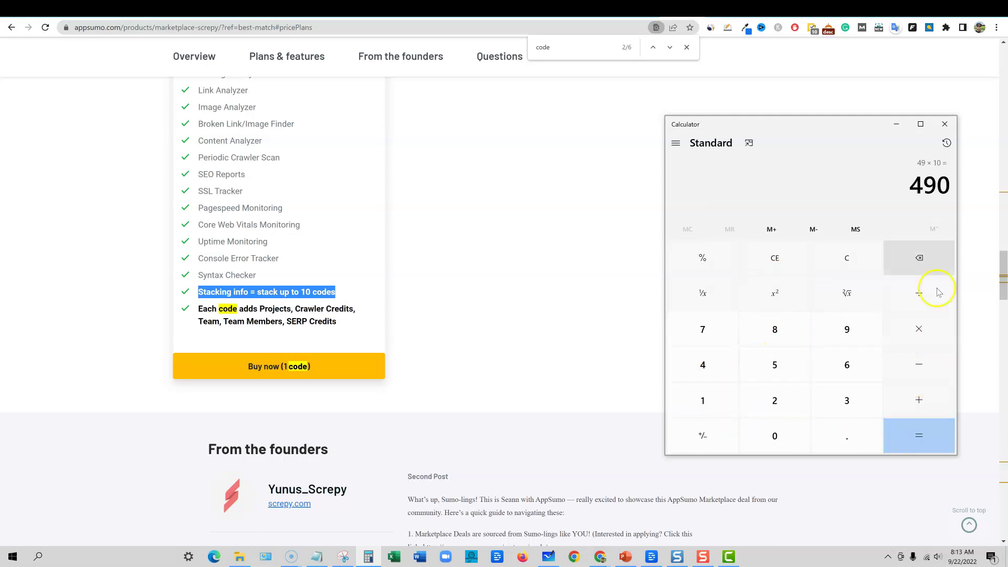
{"action": "left_click", "coordinate": [897, 126]}
- Review the Screpy Pro Plan from its stacking terms back up to the deal terms and one-time price
{"action": "scroll", "coordinate": [523, 368], "scroll_direction": "down", "scroll_amount": 3}
{"action": "scroll", "coordinate": [375, 340], "scroll_direction": "up", "scroll_amount": 3}
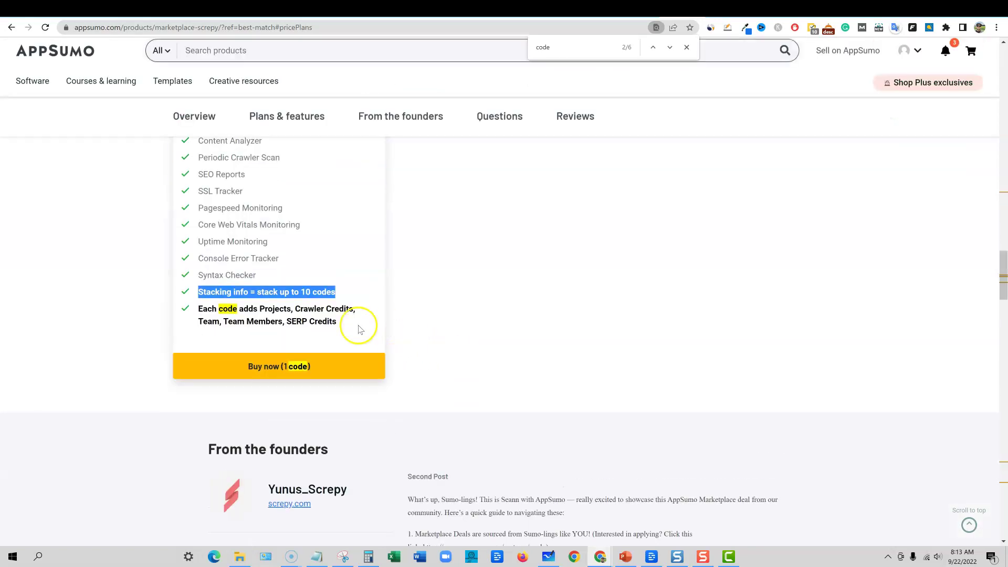
{"action": "scroll", "coordinate": [287, 317], "scroll_direction": "up", "scroll_amount": 7}
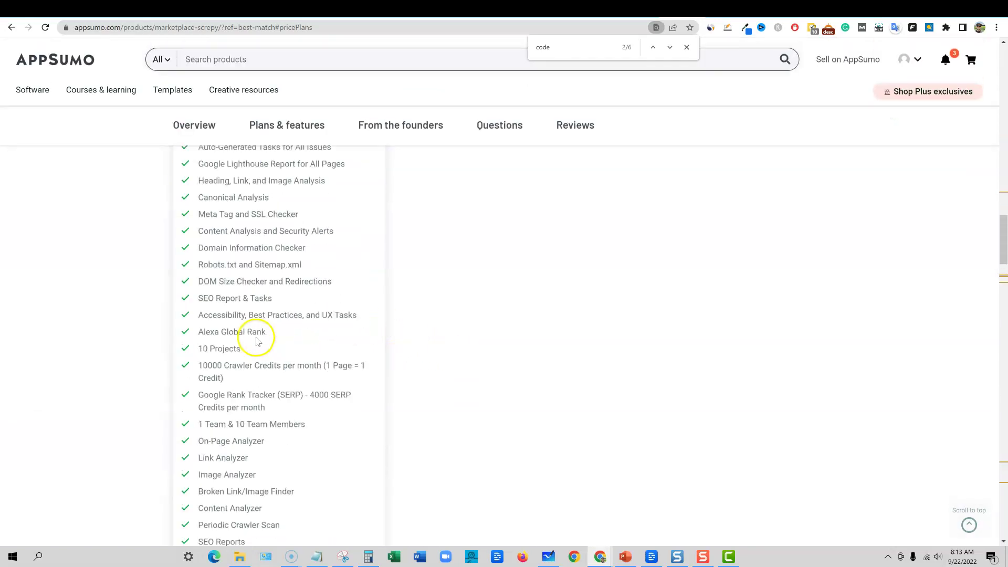
{"action": "scroll", "coordinate": [544, 421], "scroll_direction": "up", "scroll_amount": 5}
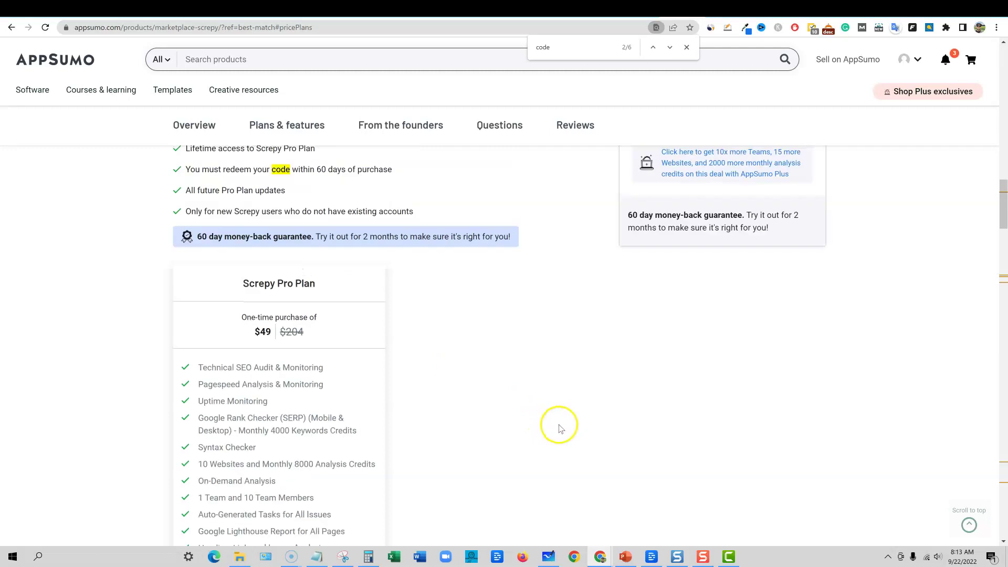
{"action": "scroll", "coordinate": [567, 430], "scroll_direction": "down", "scroll_amount": 1}
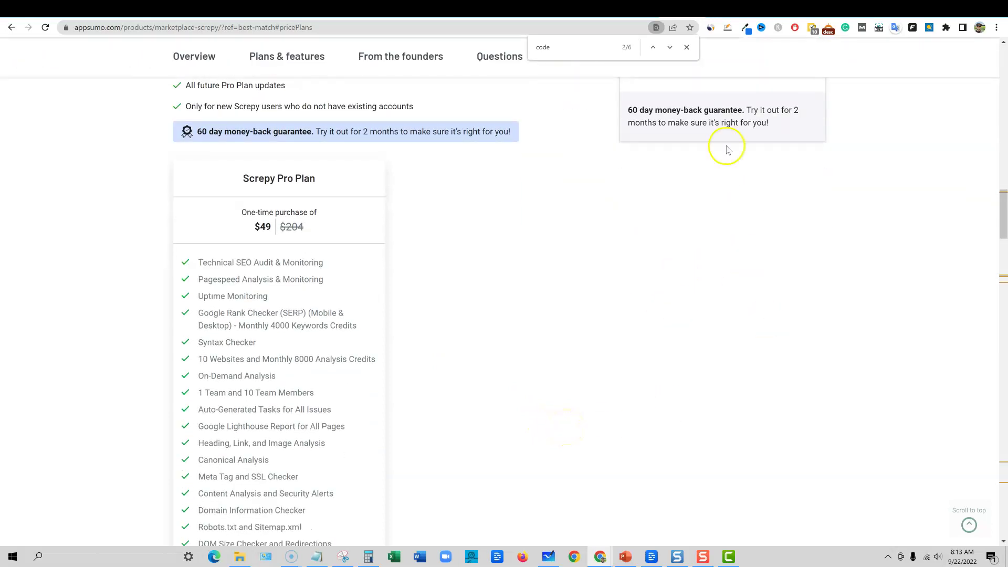
- Switch to Screpy's own Plans & Pricing page and compare the Lite, Pro and Advanced plans under monthly and annual billing
{"action": "left_click", "coordinate": [728, 10]}
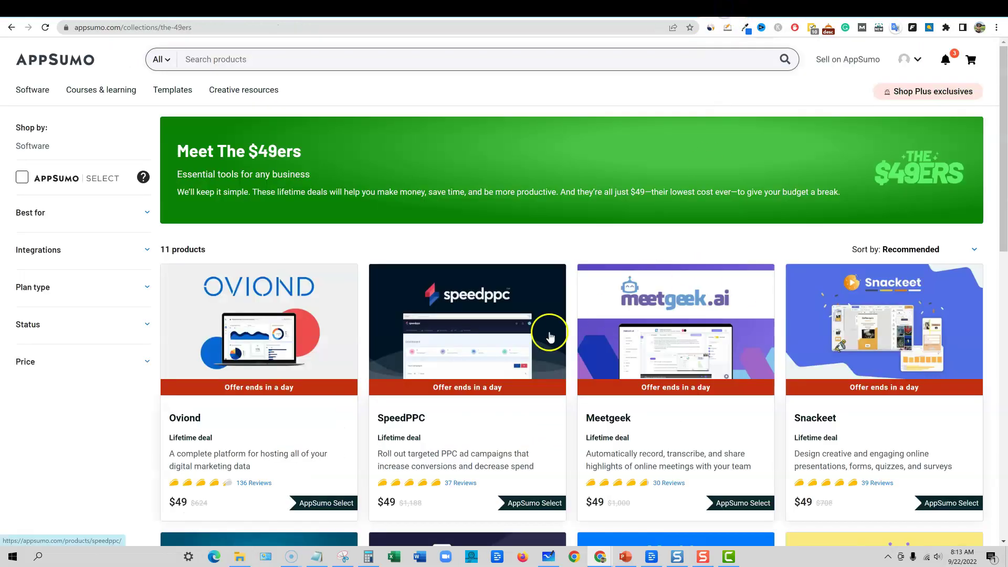
{"action": "left_click", "coordinate": [766, 9]}
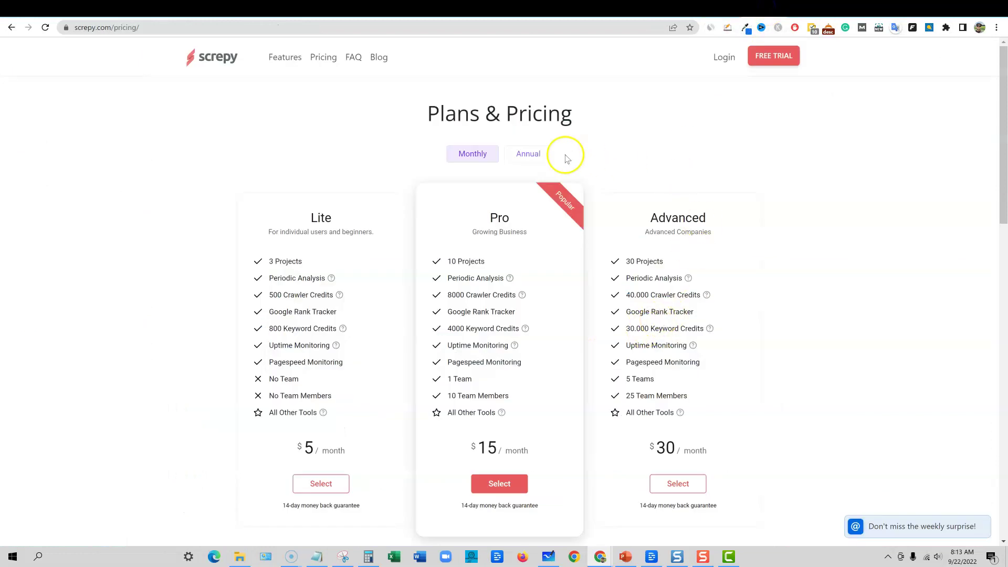
{"action": "left_click", "coordinate": [483, 157]}
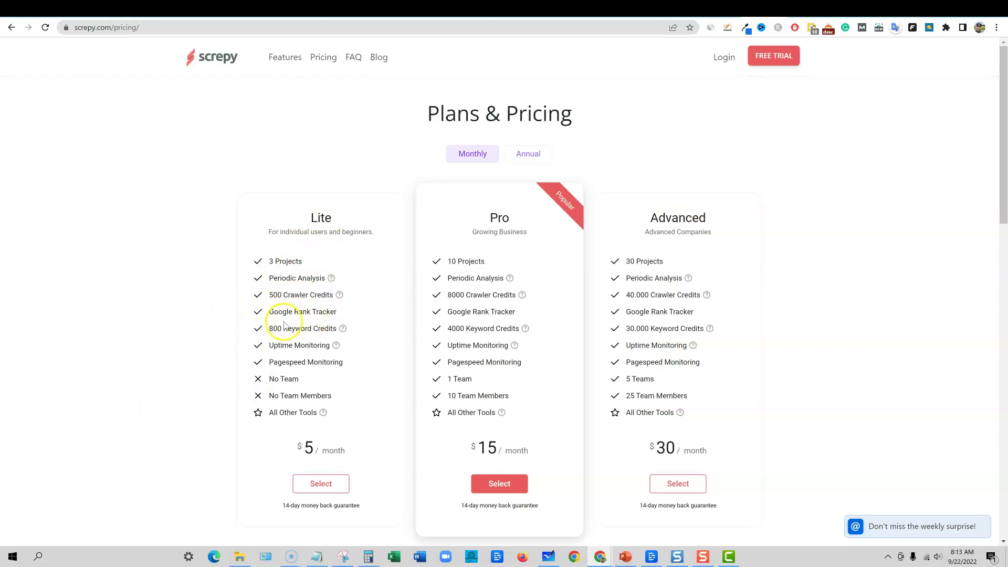
{"action": "mouse_move", "coordinate": [344, 331]}
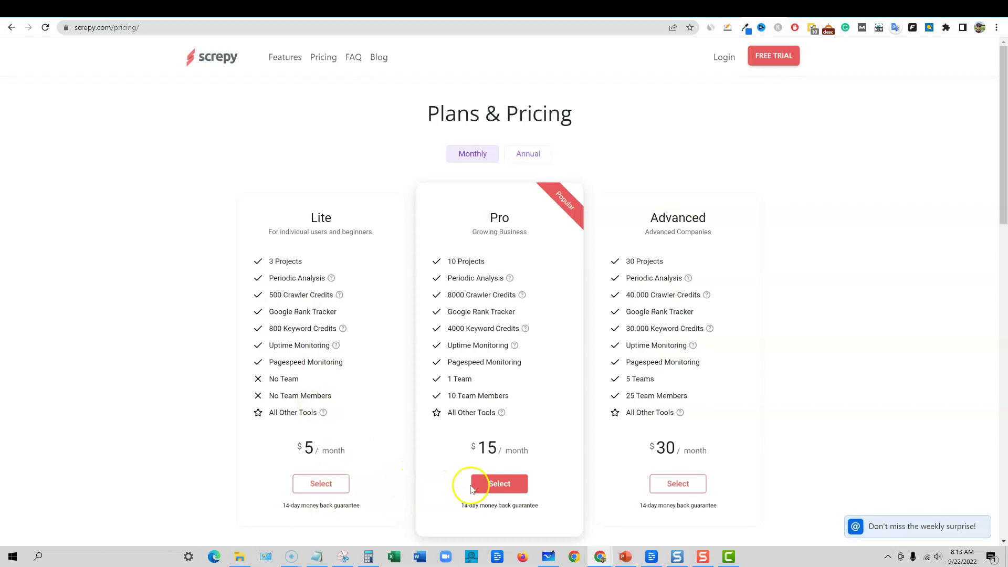
{"action": "left_click", "coordinate": [534, 152]}
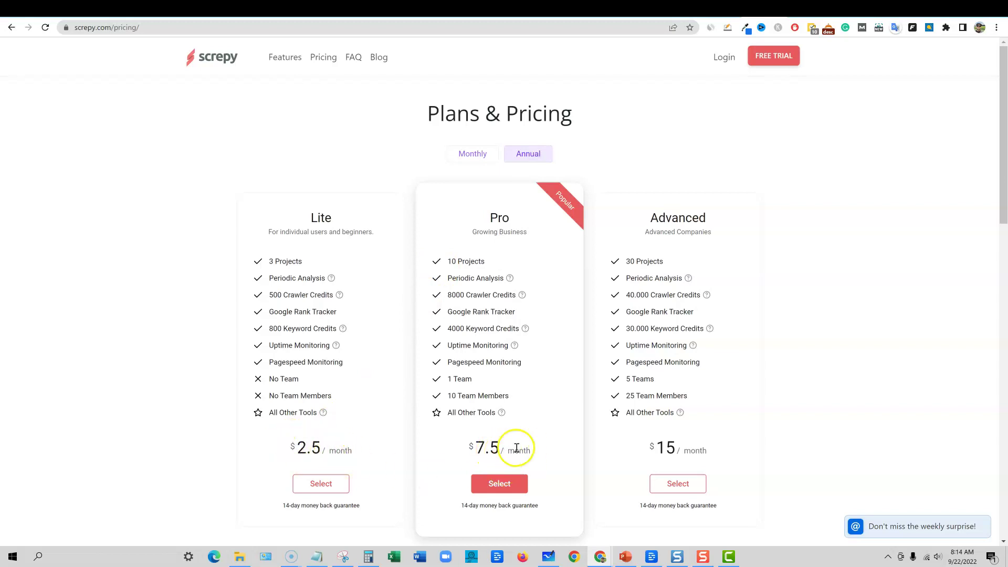
- Check screpy.com's Similarweb traffic statistics, then close the overlay
{"action": "left_click", "coordinate": [714, 29]}
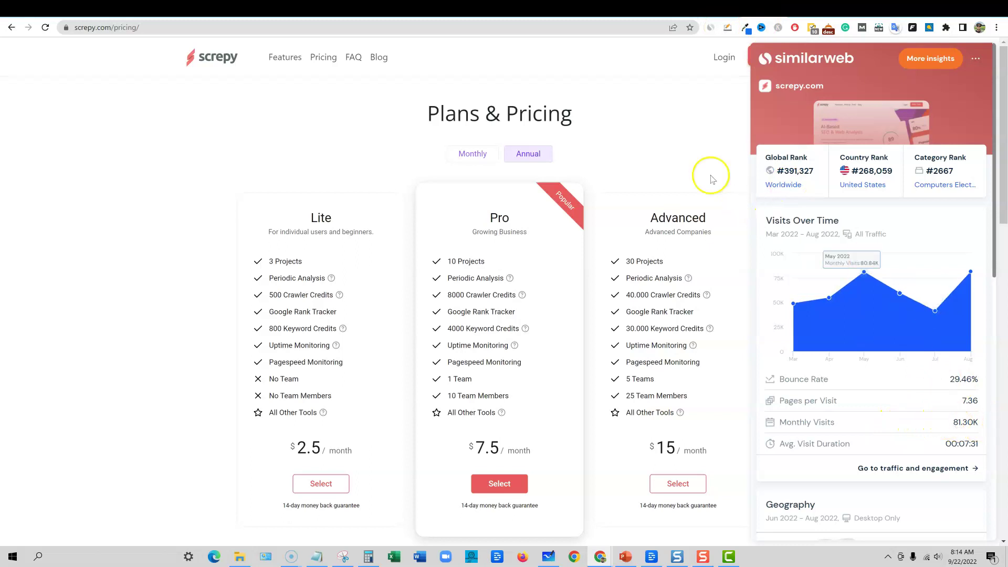
{"action": "left_click", "coordinate": [652, 81]}
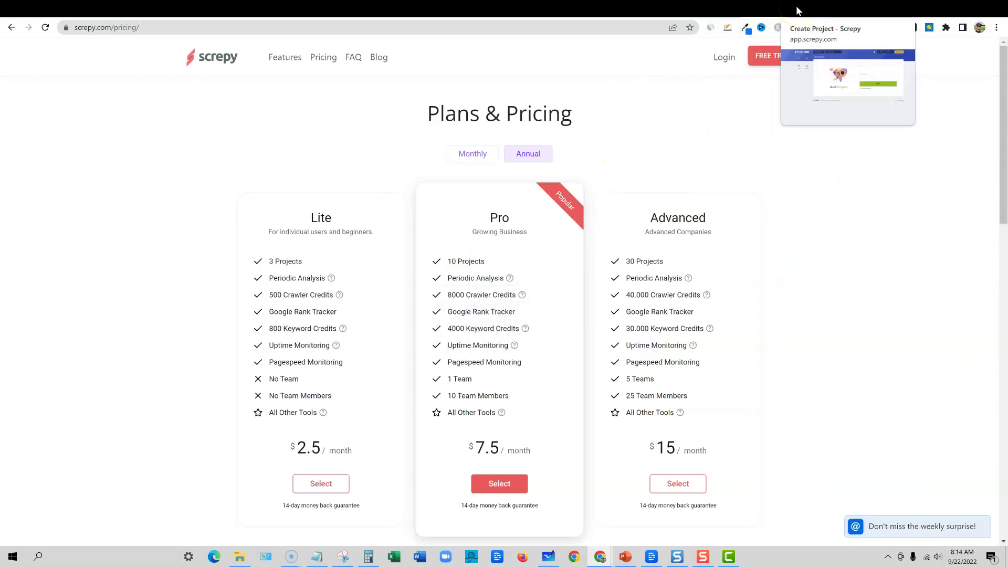
- Switch to the Screpy app's project creation page and save a project named Realistic Pay with the domain realisticpay.com
{"action": "left_click", "coordinate": [737, 10]}
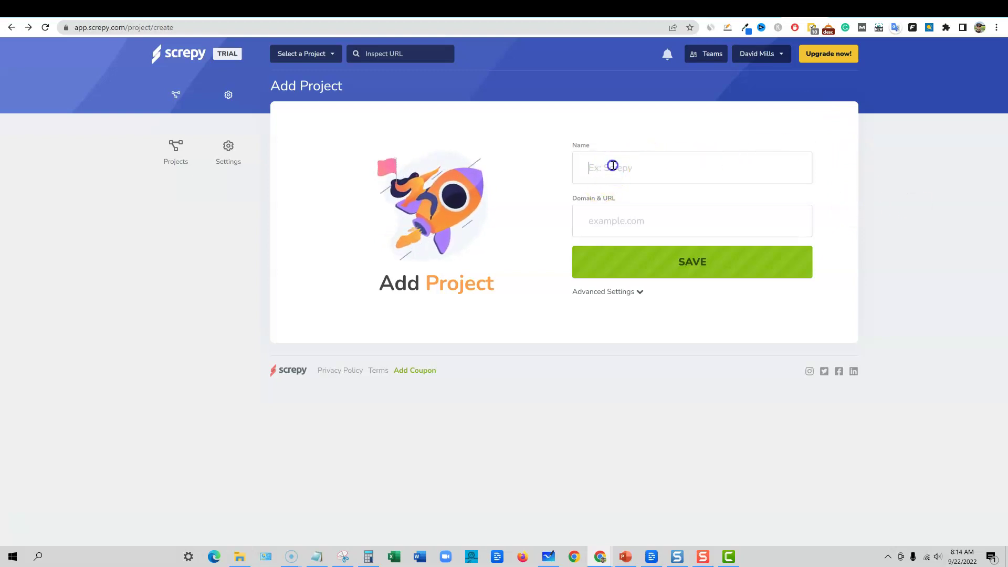
{"action": "left_click", "coordinate": [647, 219]}
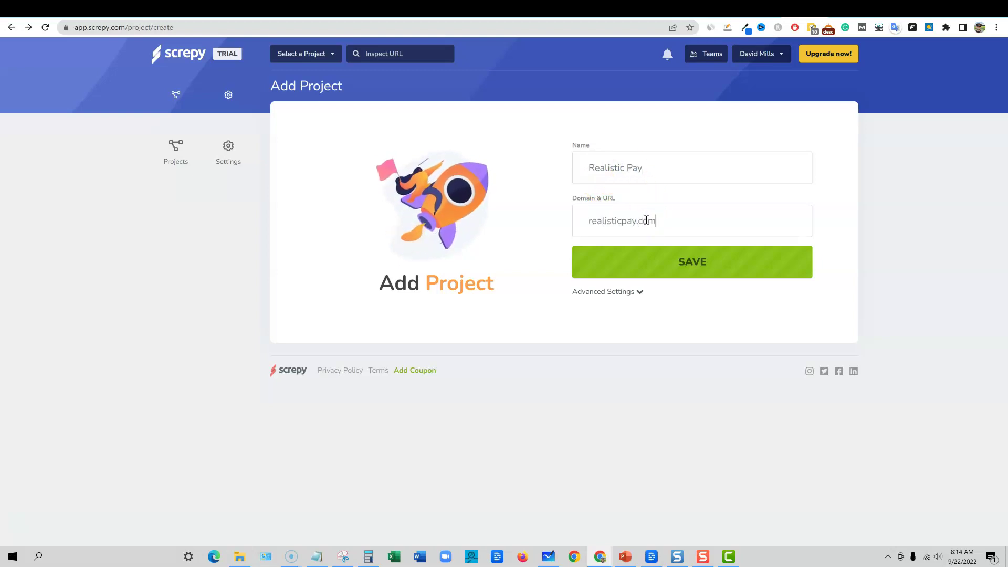
{"action": "left_click", "coordinate": [681, 260]}
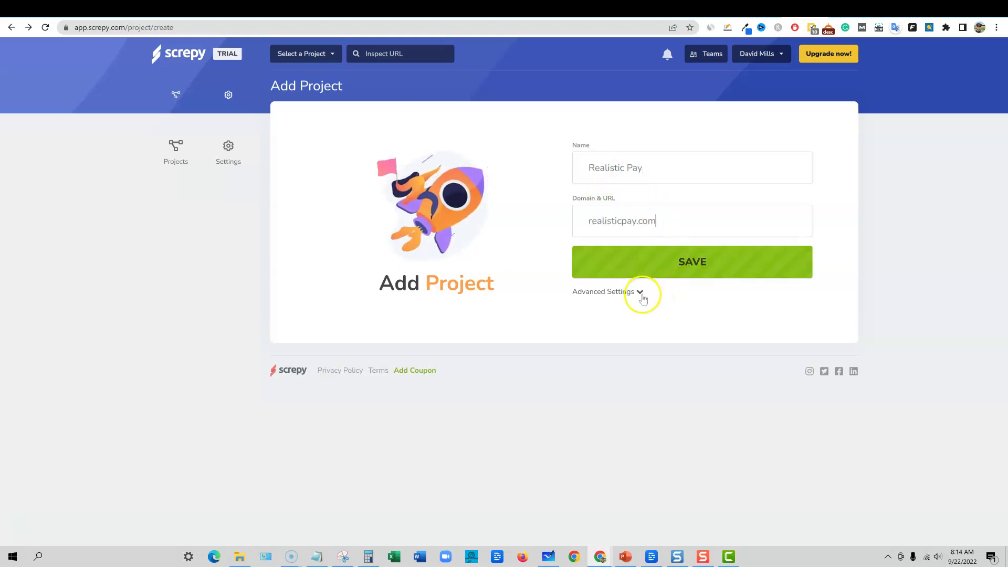
{"action": "scroll", "coordinate": [809, 467], "scroll_direction": "down", "scroll_amount": 1}
{"action": "left_click", "coordinate": [691, 260]}
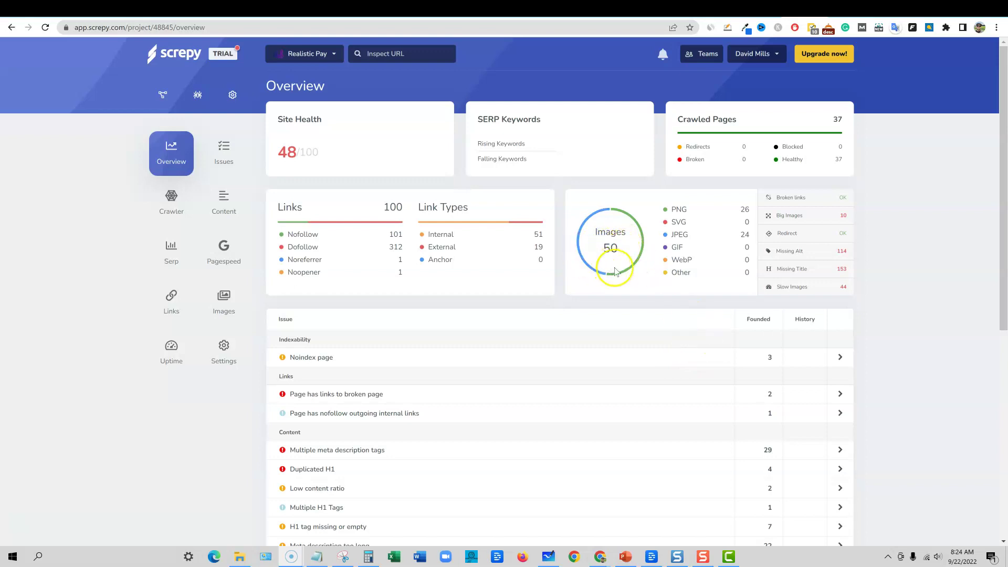
- Examine the image statistics on the project overview, highlighting the Big Images, Missing Alt and Missing Title entries
{"action": "mouse_move", "coordinate": [590, 271]}
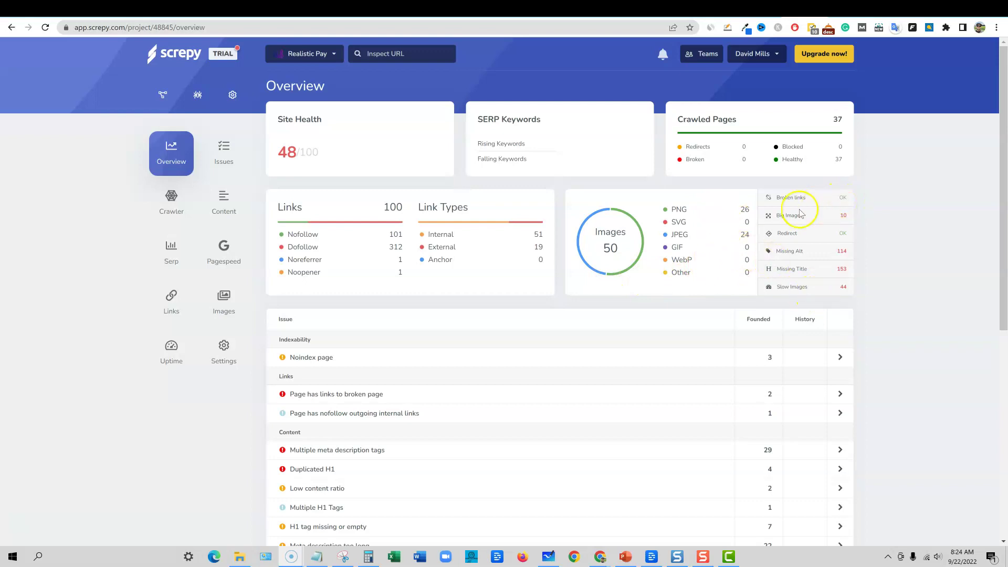
{"action": "double_click", "coordinate": [842, 216]}
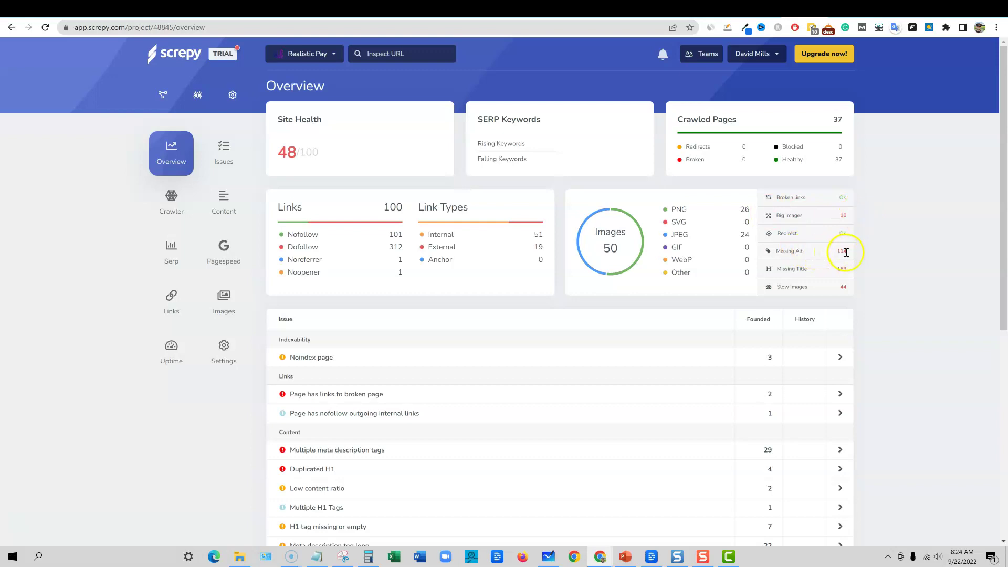
{"action": "left_click", "coordinate": [804, 255]}
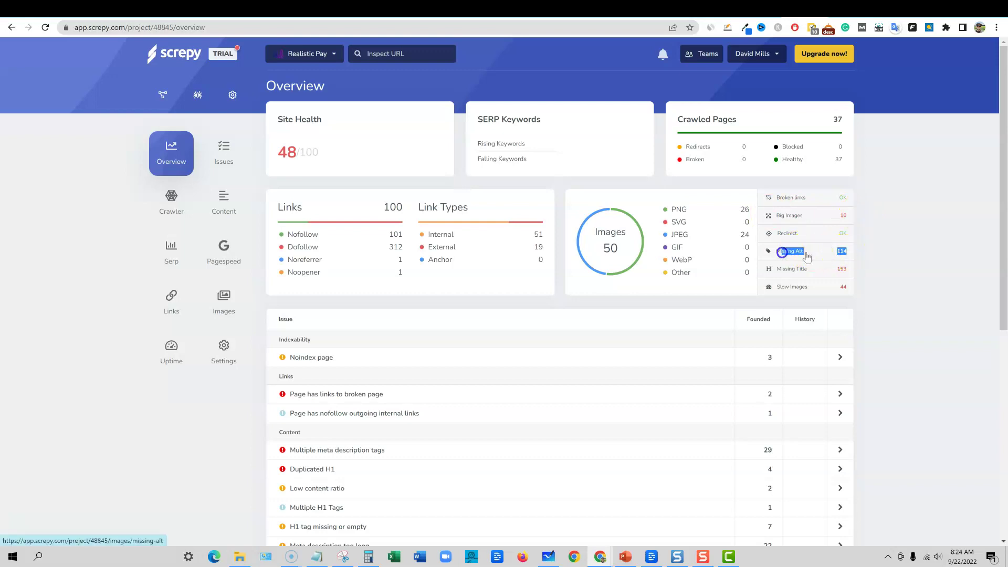
{"action": "left_click_drag", "start_coordinate": [851, 271], "coordinate": [796, 269]}
{"action": "left_click", "coordinate": [862, 266]}
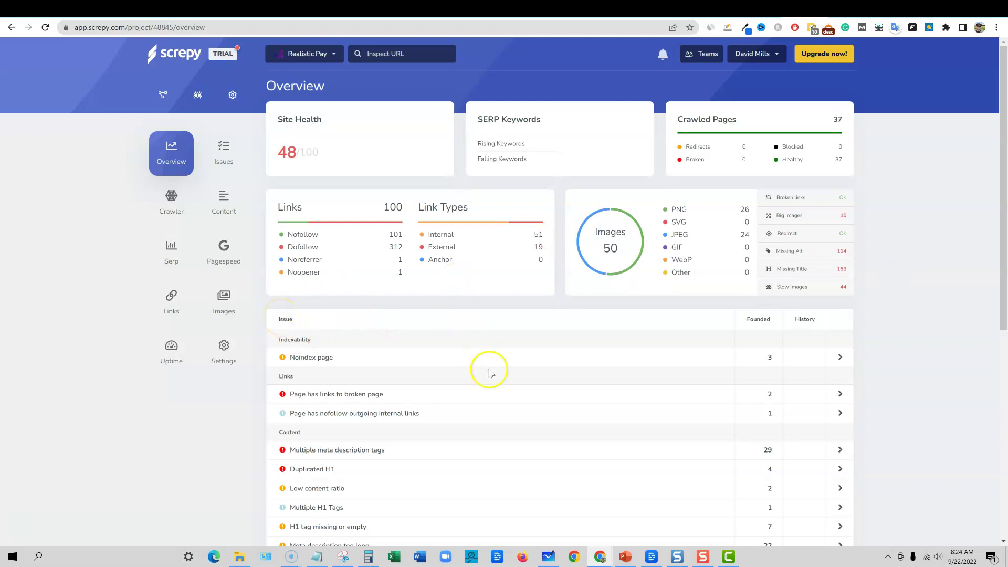
- Review the overview's issue list and open the pages affected by "Multiple meta description tags"
{"action": "scroll", "coordinate": [619, 373], "scroll_direction": "down", "scroll_amount": 5}
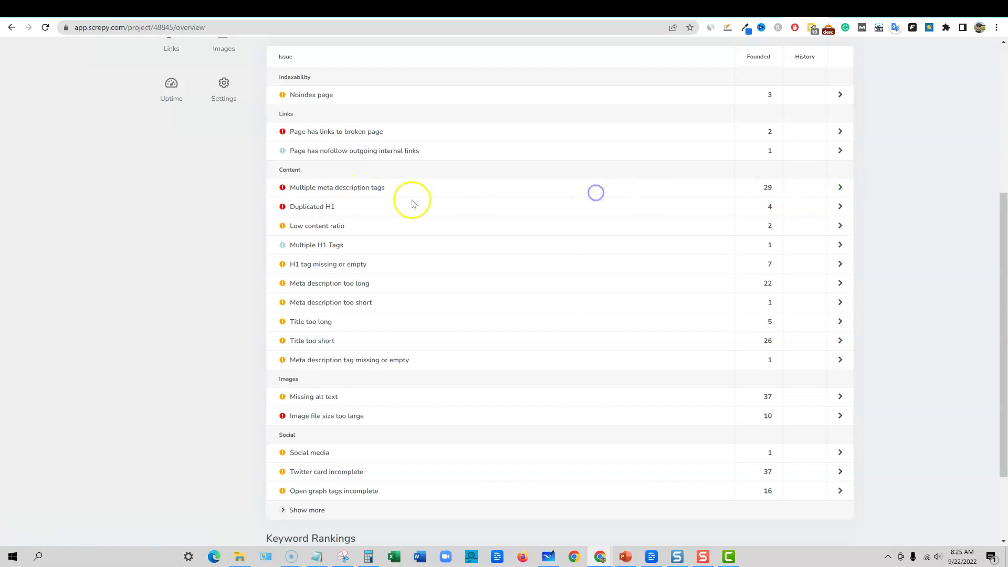
{"action": "left_click", "coordinate": [840, 188]}
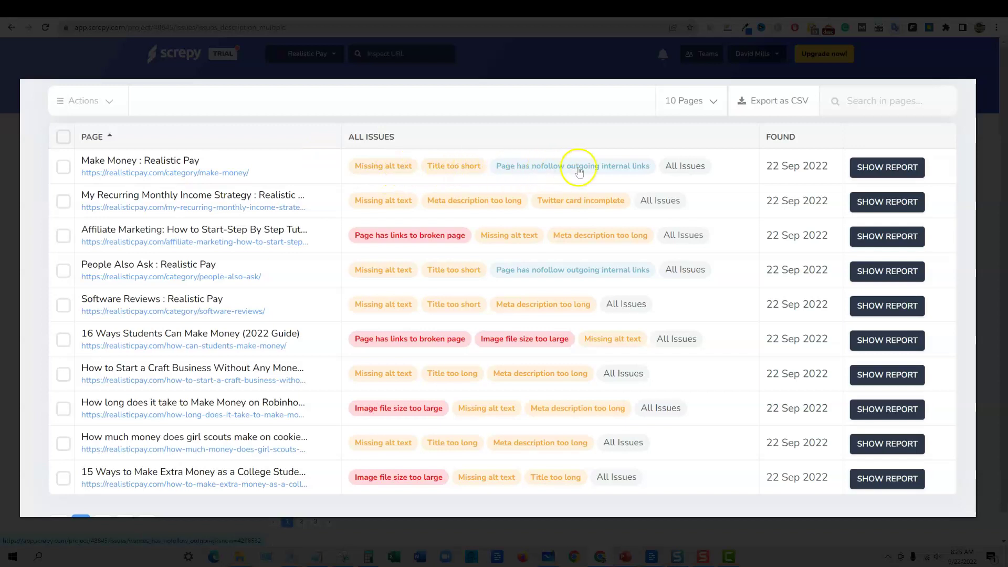
- Review the pages listed for the issue and open the report for "15 Ways to Make Extra Money as a College Student"
{"action": "scroll", "coordinate": [645, 355], "scroll_direction": "down", "scroll_amount": 1}
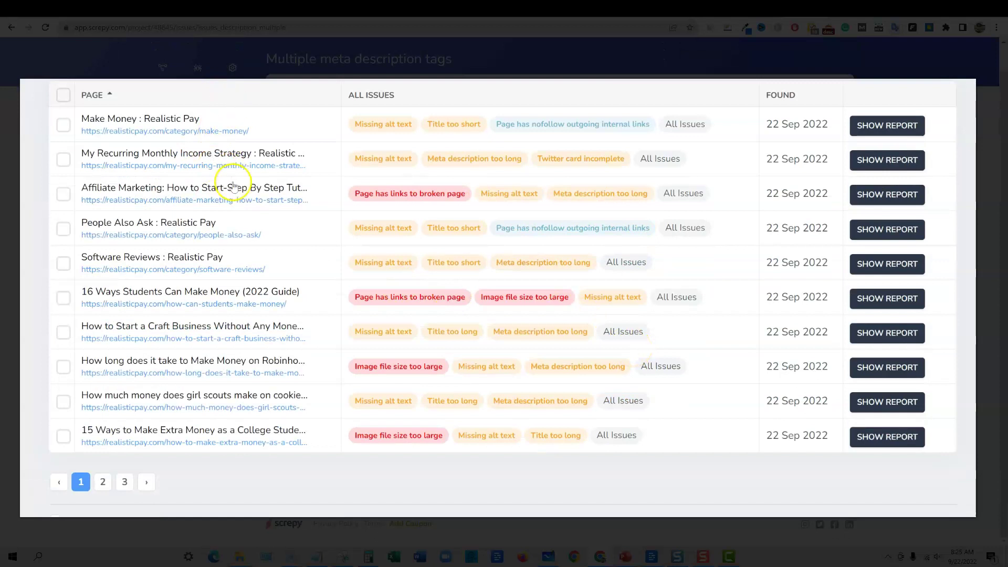
{"action": "scroll", "coordinate": [234, 187], "scroll_direction": "up", "scroll_amount": 1}
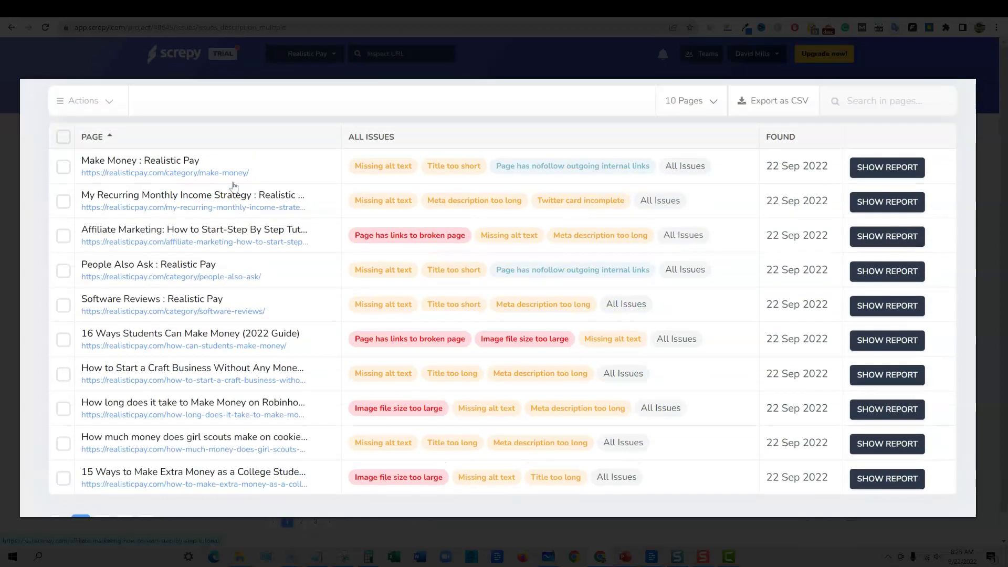
{"action": "scroll", "coordinate": [235, 187], "scroll_direction": "down", "scroll_amount": 1}
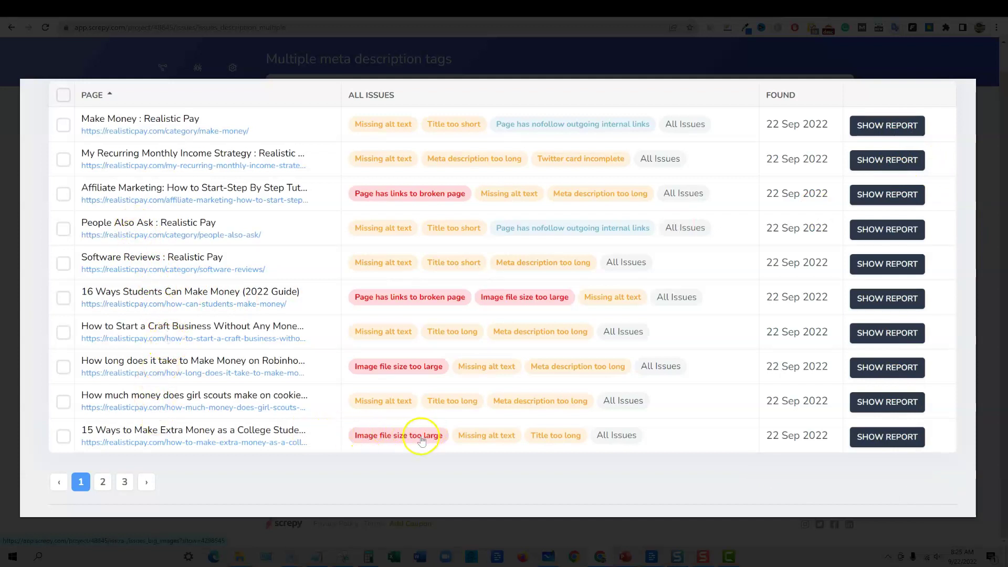
{"action": "left_click", "coordinate": [888, 436]}
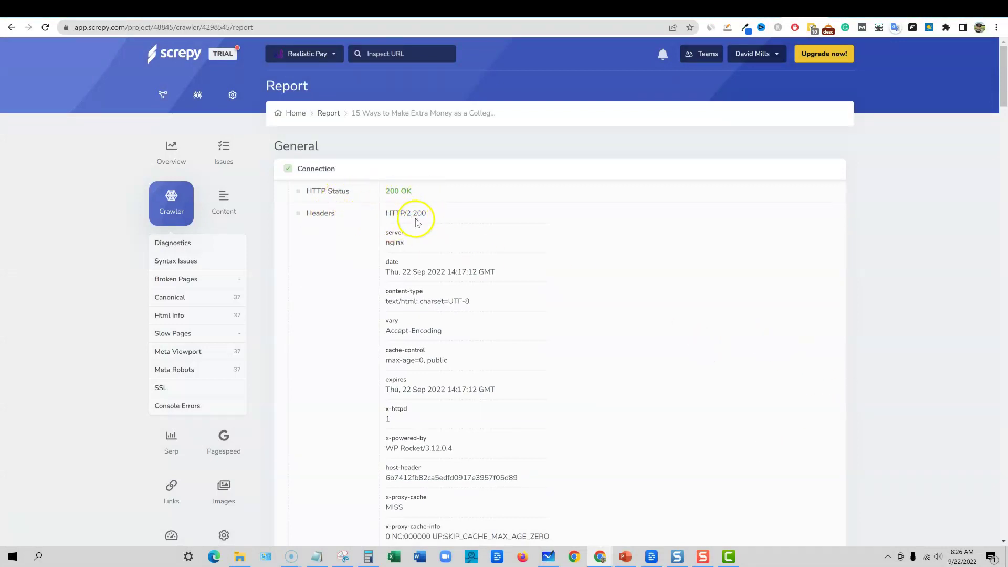
- Examine the General part of the report, highlighting the HTTP response headers under Connection
{"action": "scroll", "coordinate": [494, 351], "scroll_direction": "down", "scroll_amount": 4}
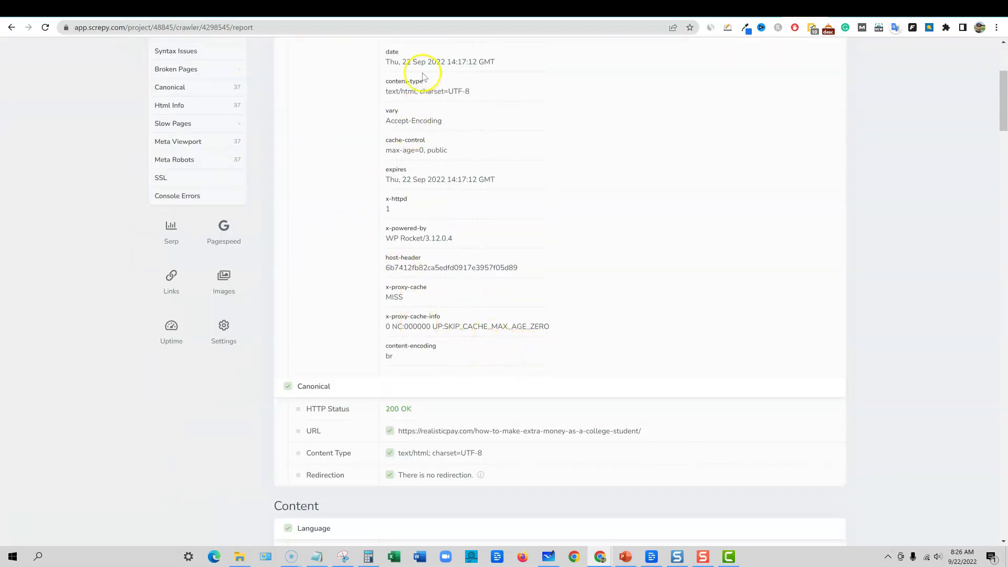
{"action": "scroll", "coordinate": [473, 315], "scroll_direction": "up", "scroll_amount": 3}
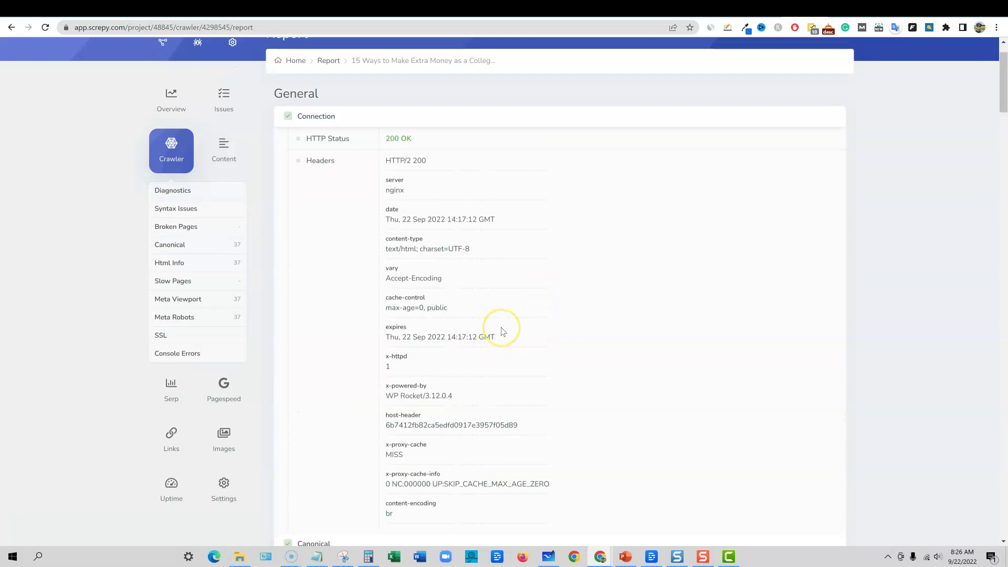
{"action": "scroll", "coordinate": [502, 331], "scroll_direction": "up", "scroll_amount": 1}
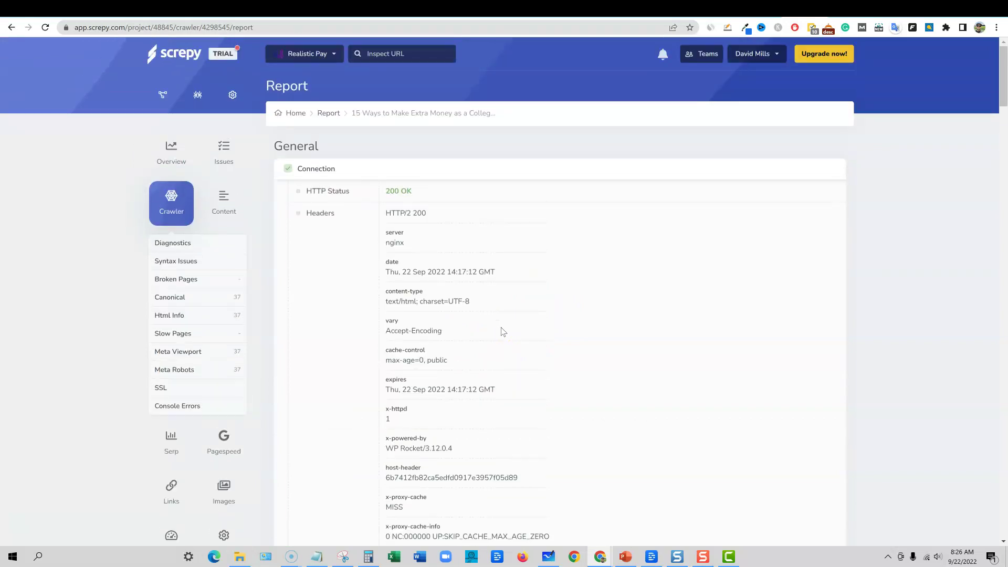
{"action": "scroll", "coordinate": [530, 352], "scroll_direction": "down", "scroll_amount": 1}
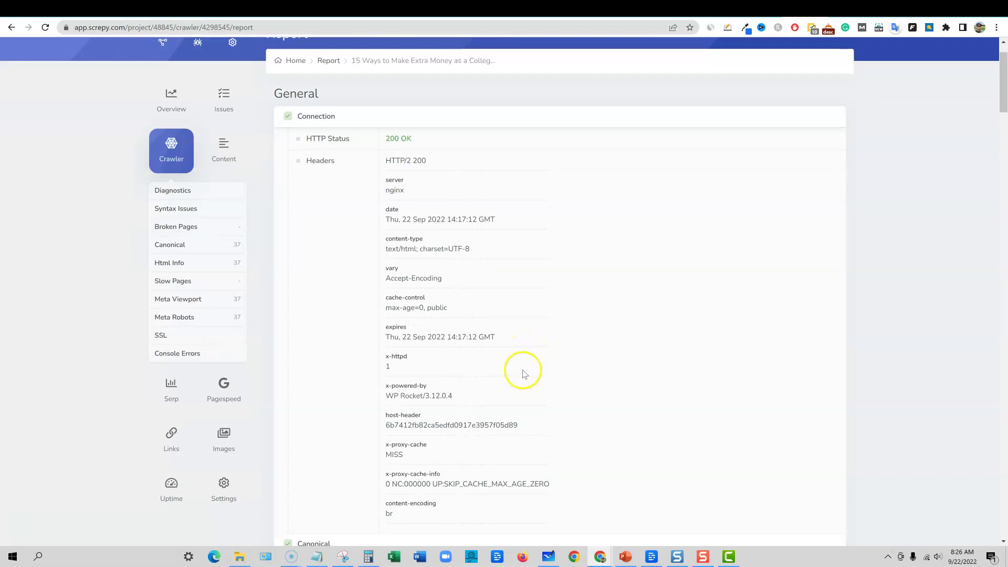
{"action": "left_click_drag", "start_coordinate": [385, 160], "coordinate": [599, 496]}
{"action": "left_click", "coordinate": [644, 475]}
- Review the Canonical and Content sections, checking the title length guidance and highlighting the page title
{"action": "scroll", "coordinate": [641, 473], "scroll_direction": "down", "scroll_amount": 6}
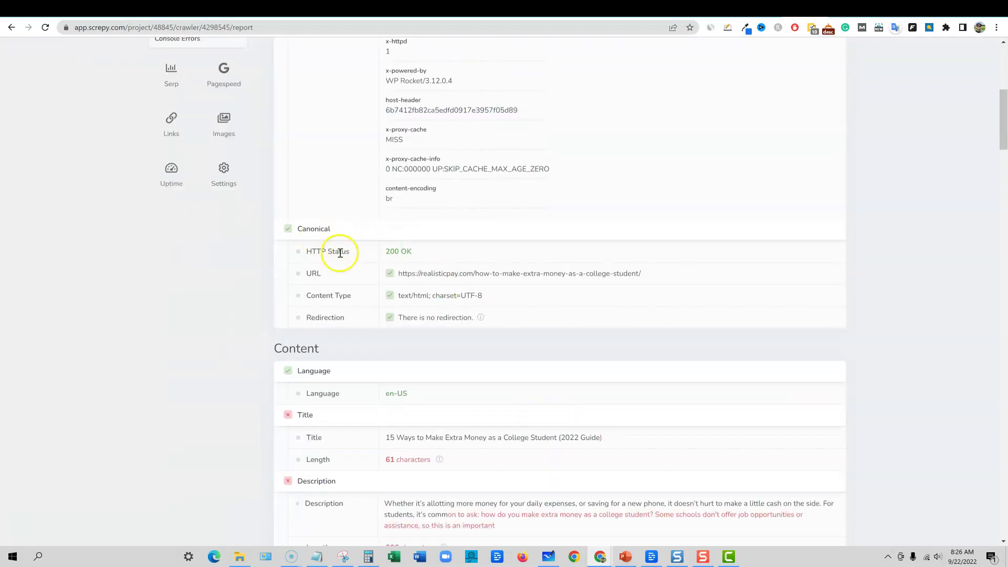
{"action": "scroll", "coordinate": [470, 356], "scroll_direction": "down", "scroll_amount": 3}
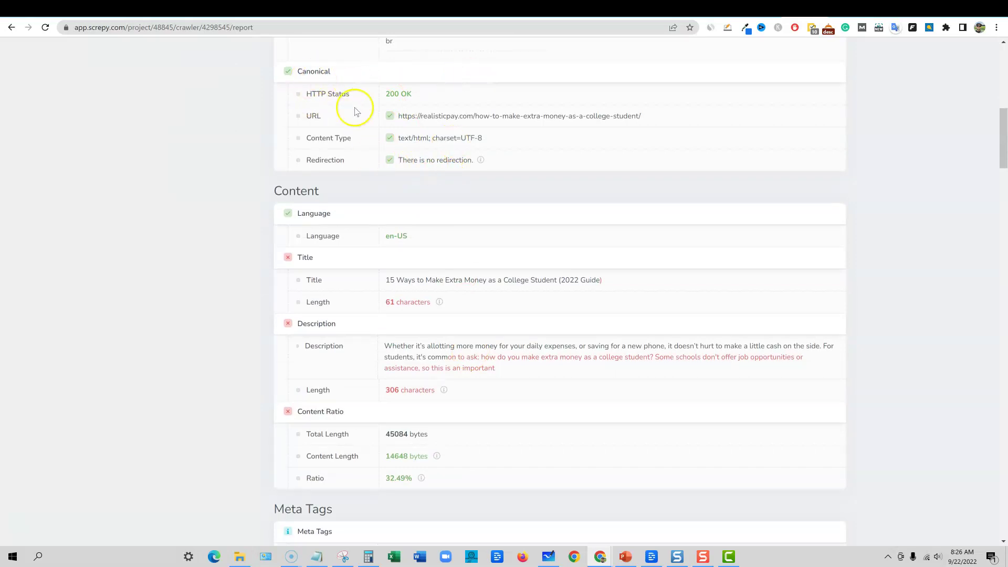
{"action": "scroll", "coordinate": [420, 234], "scroll_direction": "down", "scroll_amount": 1}
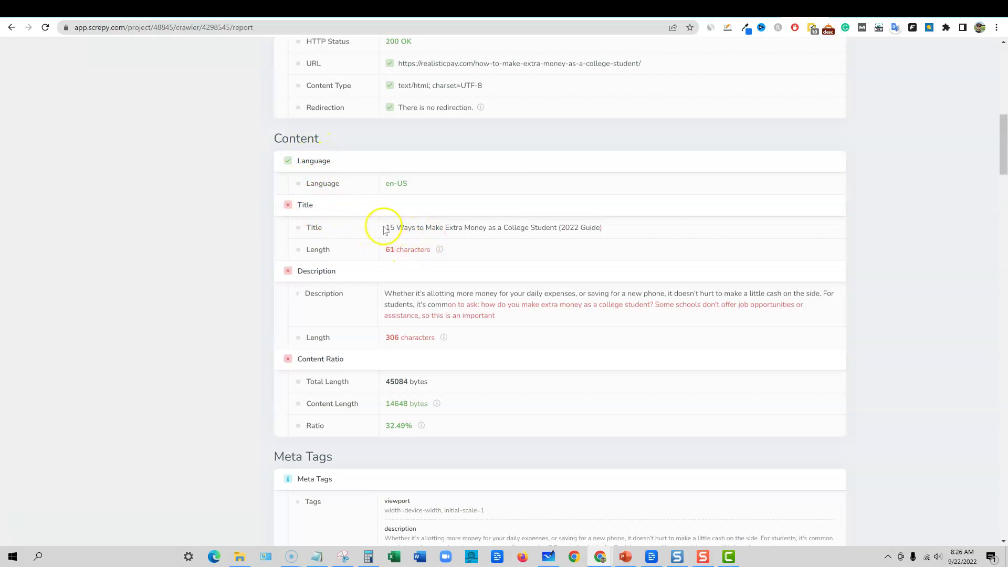
{"action": "mouse_move", "coordinate": [440, 252]}
{"action": "left_click_drag", "start_coordinate": [385, 228], "coordinate": [646, 233]}
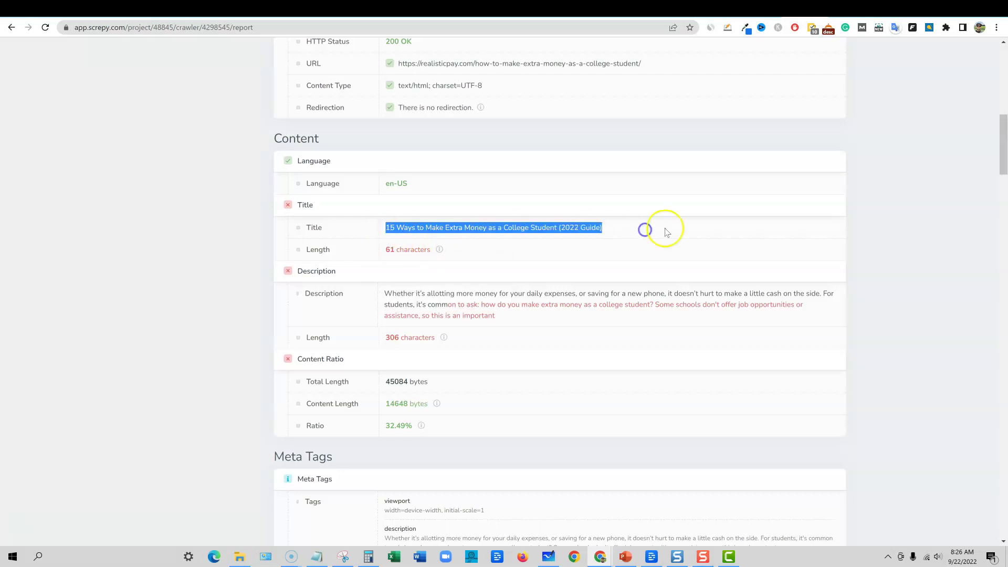
{"action": "left_click", "coordinate": [666, 231]}
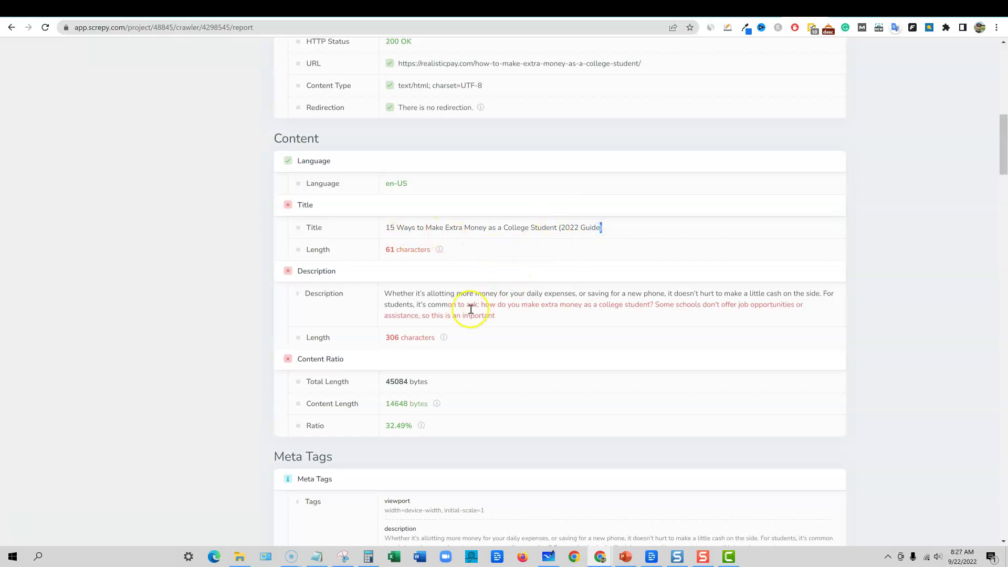
- Highlight the excess part of the page description and check the ideal description length guidance
{"action": "scroll", "coordinate": [470, 309], "scroll_direction": "down", "scroll_amount": 2}
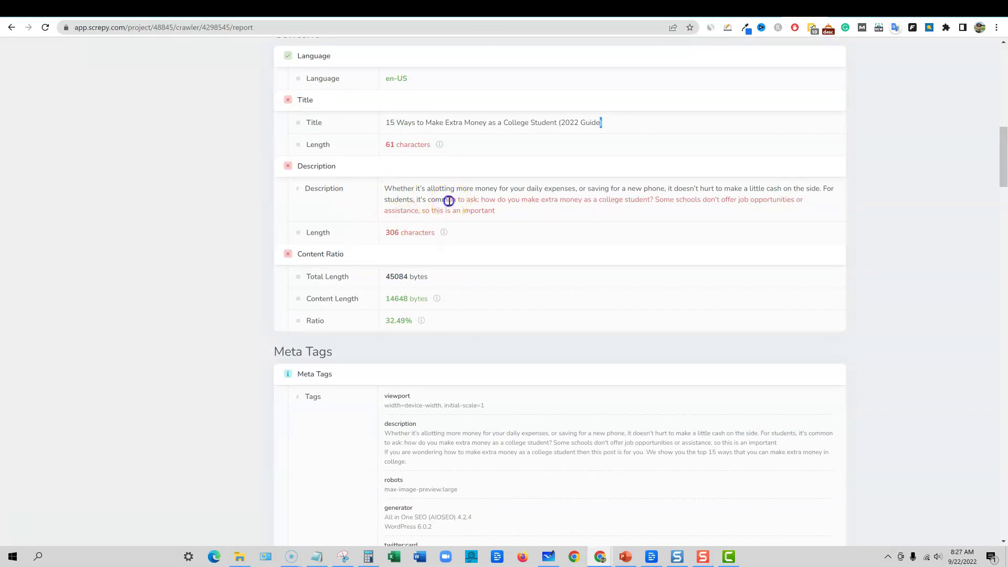
{"action": "left_click_drag", "start_coordinate": [449, 200], "coordinate": [520, 218]}
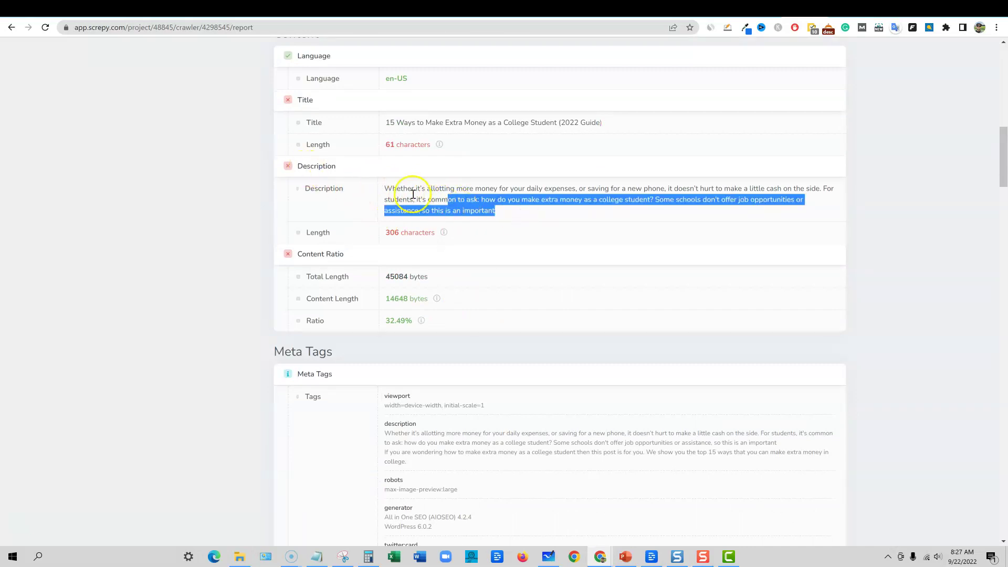
{"action": "mouse_move", "coordinate": [443, 237]}
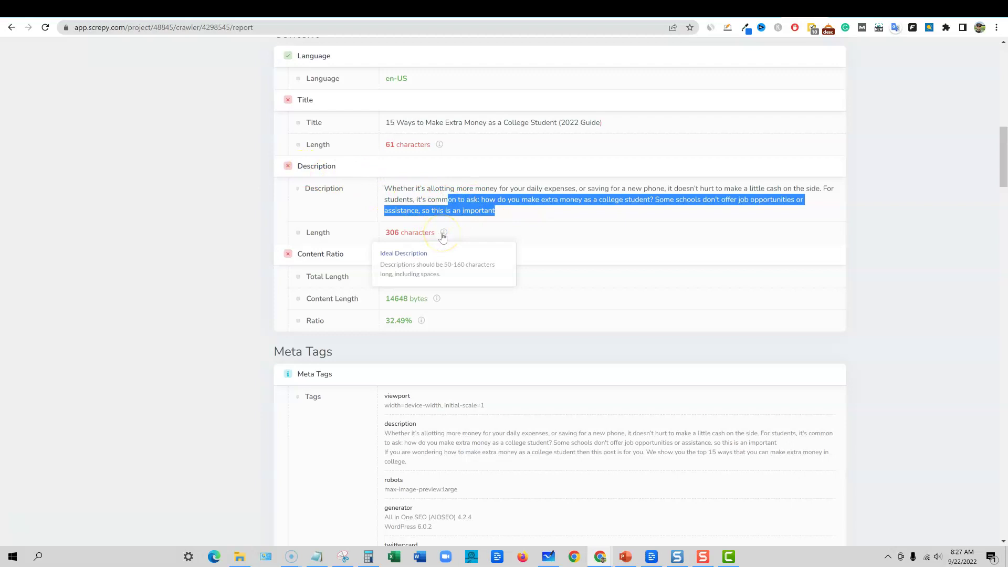
{"action": "left_click", "coordinate": [524, 219]}
- Look through the report's Meta Tags and Open Graph sections
{"action": "scroll", "coordinate": [524, 247], "scroll_direction": "down", "scroll_amount": 4}
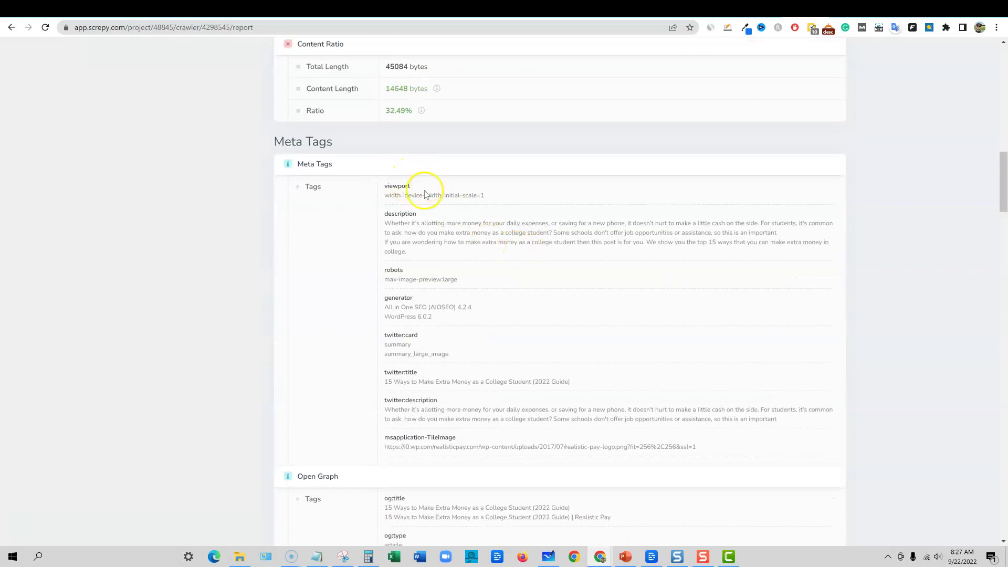
{"action": "scroll", "coordinate": [459, 284], "scroll_direction": "down", "scroll_amount": 12}
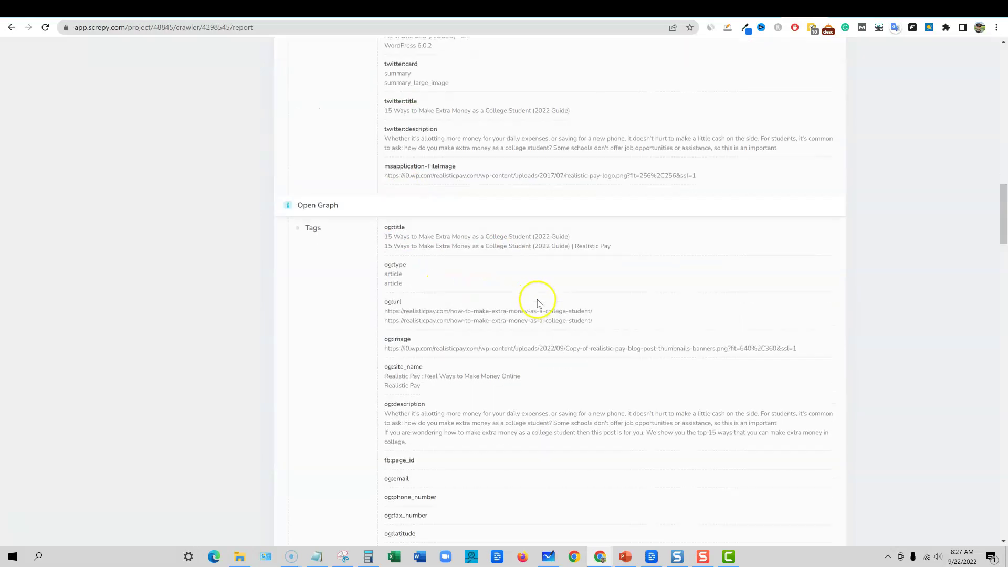
{"action": "scroll", "coordinate": [605, 315], "scroll_direction": "down", "scroll_amount": 10}
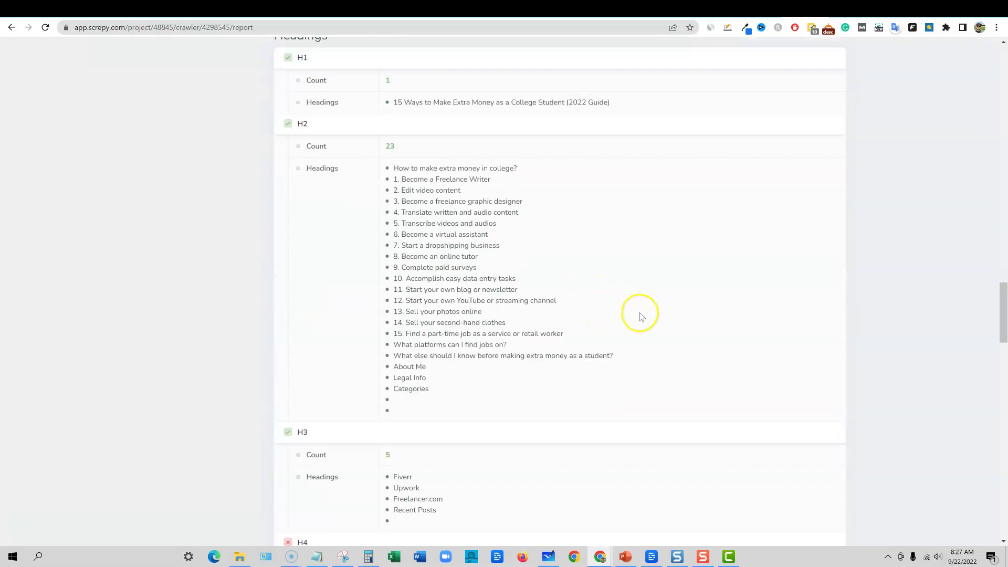
- Examine the Headings section of the report, comparing the H1 to H6 entries
{"action": "scroll", "coordinate": [641, 316], "scroll_direction": "up", "scroll_amount": 1}
{"action": "scroll", "coordinate": [642, 317], "scroll_direction": "down", "scroll_amount": 1}
{"action": "scroll", "coordinate": [537, 388], "scroll_direction": "up", "scroll_amount": 1}
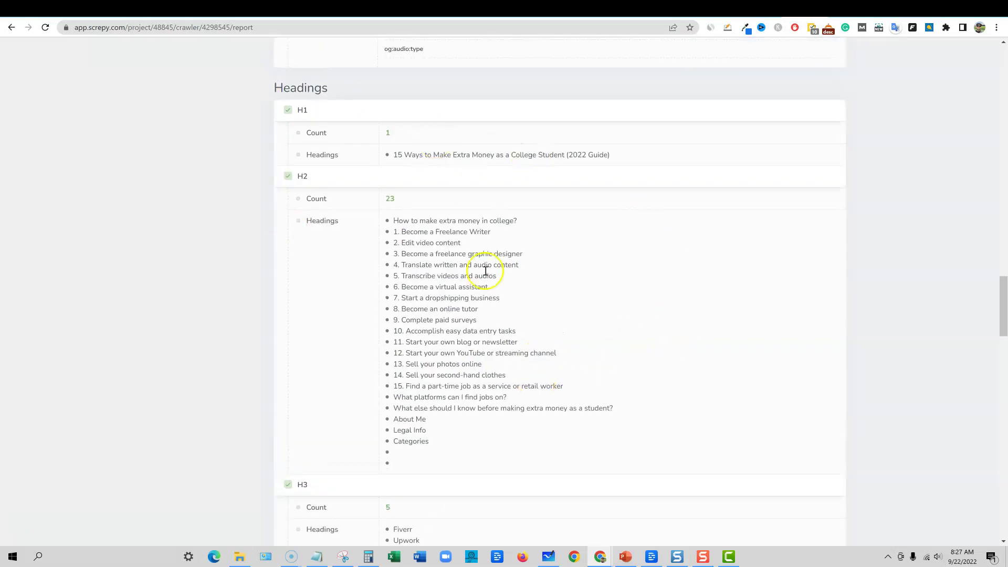
{"action": "scroll", "coordinate": [553, 405], "scroll_direction": "down", "scroll_amount": 1}
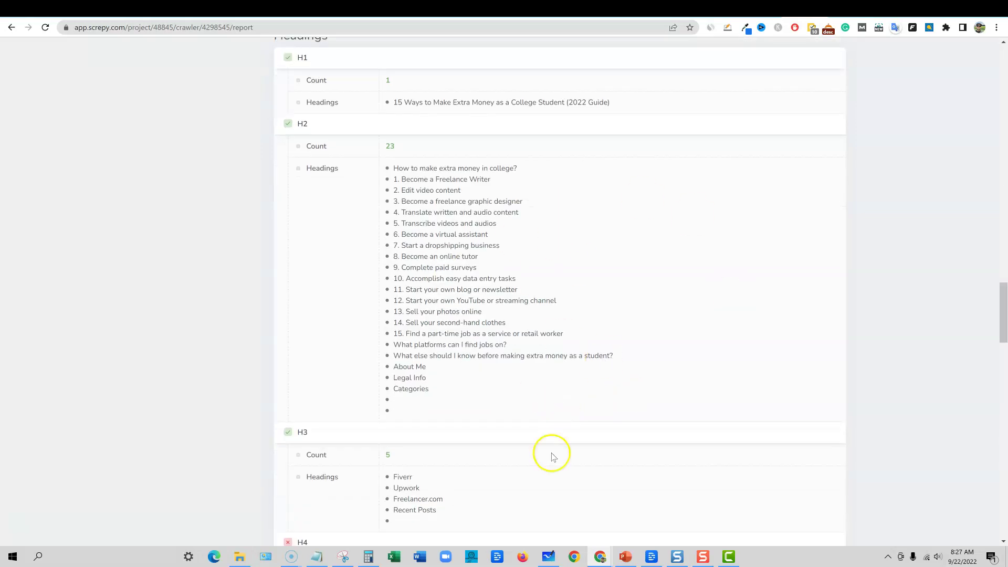
{"action": "scroll", "coordinate": [559, 454], "scroll_direction": "down", "scroll_amount": 2}
{"action": "scroll", "coordinate": [554, 449], "scroll_direction": "down", "scroll_amount": 2}
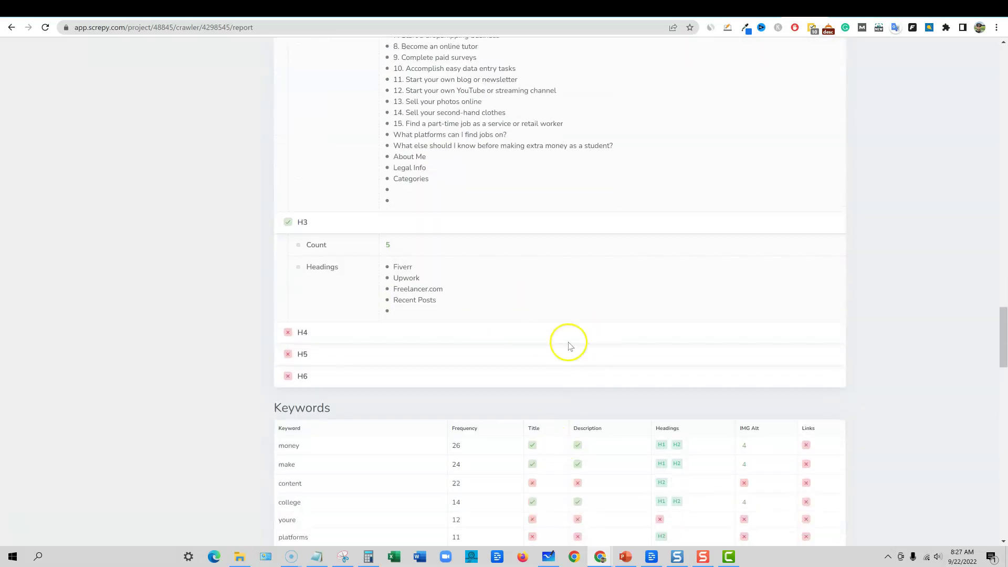
{"action": "scroll", "coordinate": [557, 346], "scroll_direction": "up", "scroll_amount": 2}
{"action": "scroll", "coordinate": [555, 350], "scroll_direction": "up", "scroll_amount": 1}
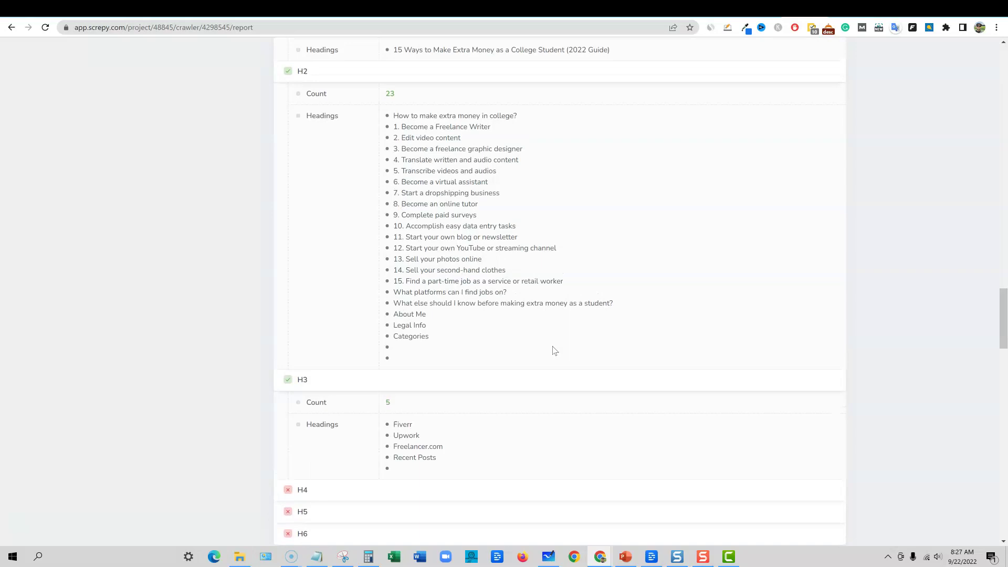
{"action": "scroll", "coordinate": [554, 351], "scroll_direction": "down", "scroll_amount": 3}
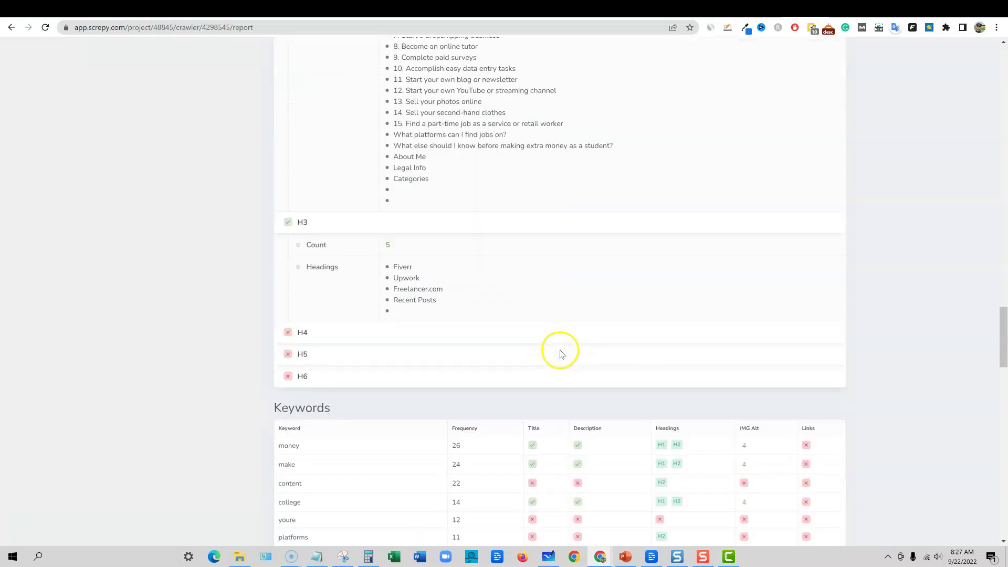
- Review the Keywords table, checking each keyword's frequency and its use in the title, description, headings, image alt text and links
{"action": "scroll", "coordinate": [572, 326], "scroll_direction": "down", "scroll_amount": 2}
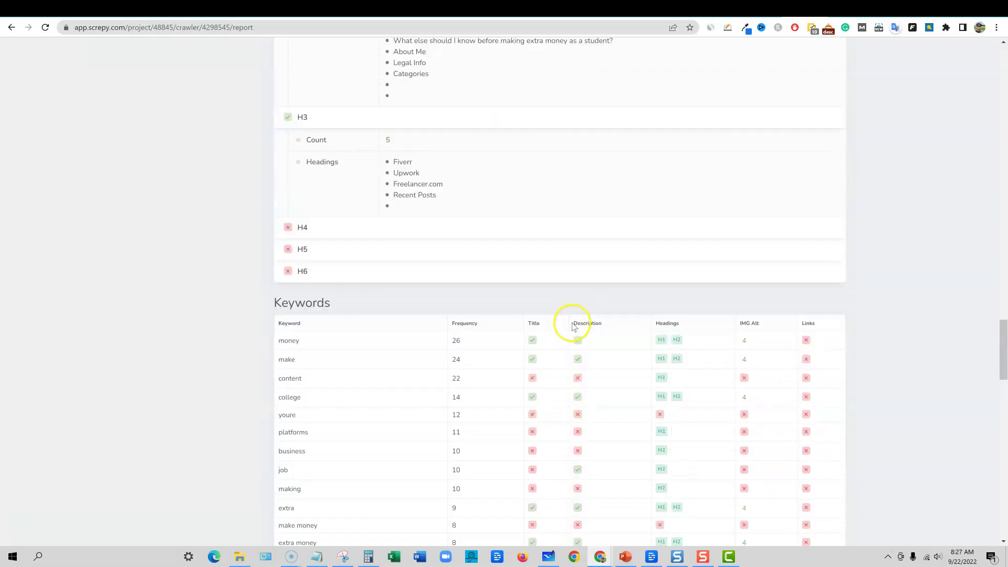
{"action": "scroll", "coordinate": [573, 326], "scroll_direction": "down", "scroll_amount": 2}
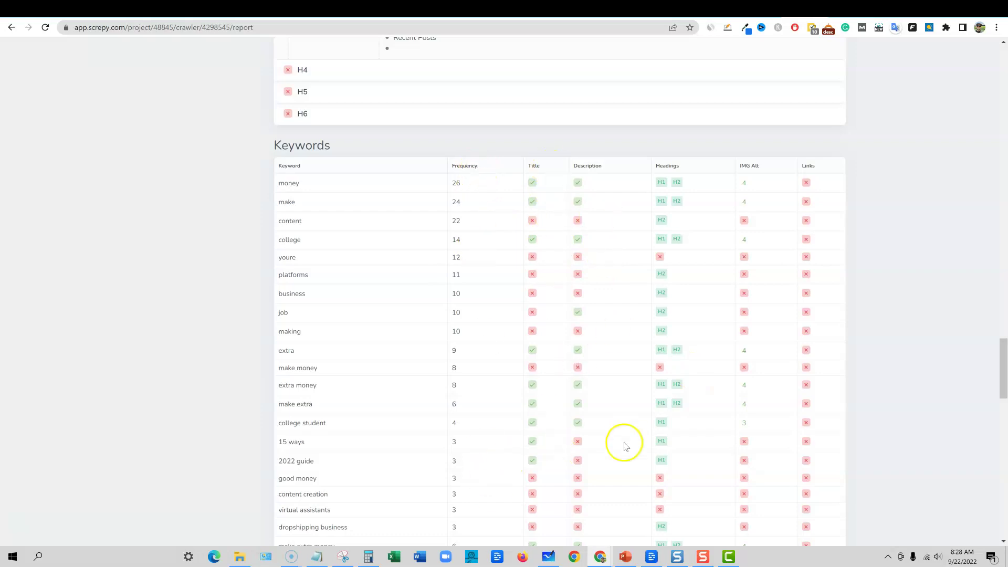
{"action": "scroll", "coordinate": [648, 439], "scroll_direction": "down", "scroll_amount": 3}
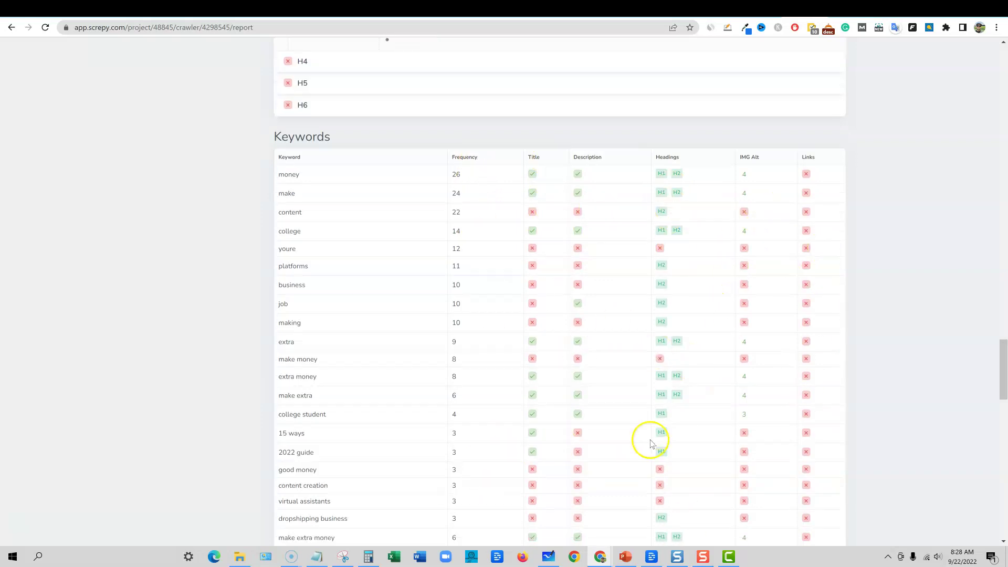
{"action": "scroll", "coordinate": [399, 386], "scroll_direction": "down", "scroll_amount": 2}
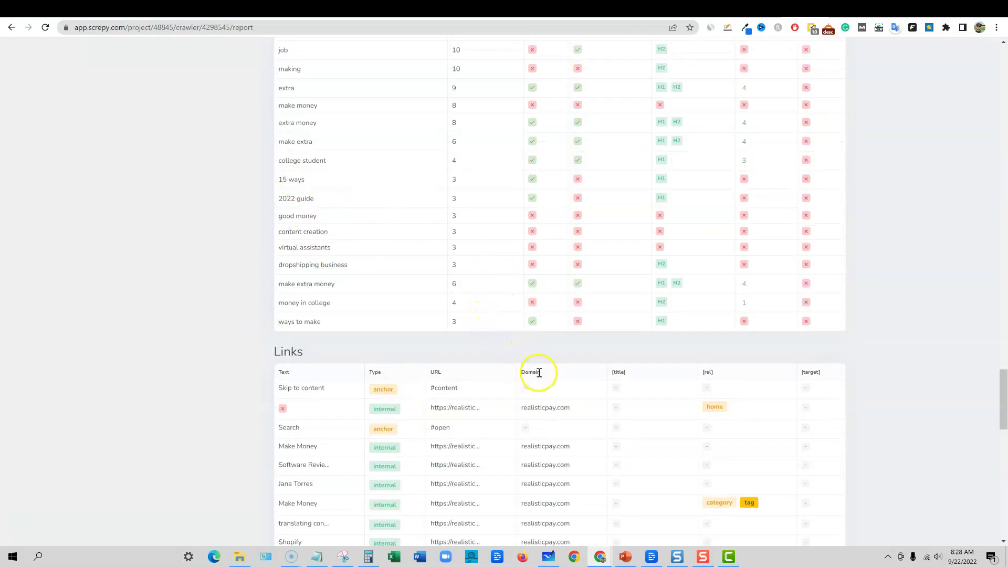
- Review the report's Links table, checking the link types, domains and rel attributes
{"action": "scroll", "coordinate": [539, 373], "scroll_direction": "down", "scroll_amount": 2}
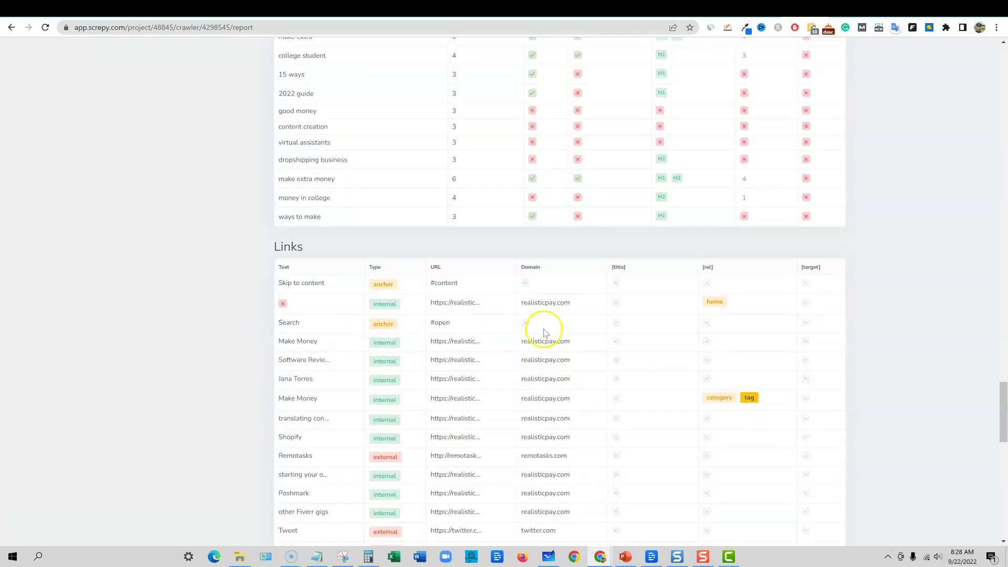
{"action": "scroll", "coordinate": [546, 336], "scroll_direction": "down", "scroll_amount": 6}
{"action": "scroll", "coordinate": [646, 265], "scroll_direction": "up", "scroll_amount": 3}
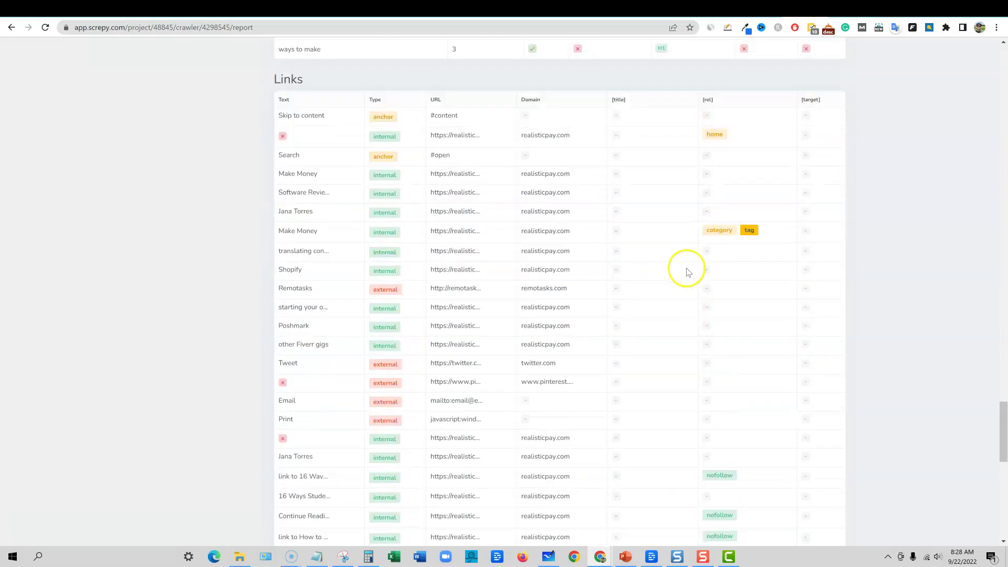
{"action": "scroll", "coordinate": [709, 361], "scroll_direction": "down", "scroll_amount": 5}
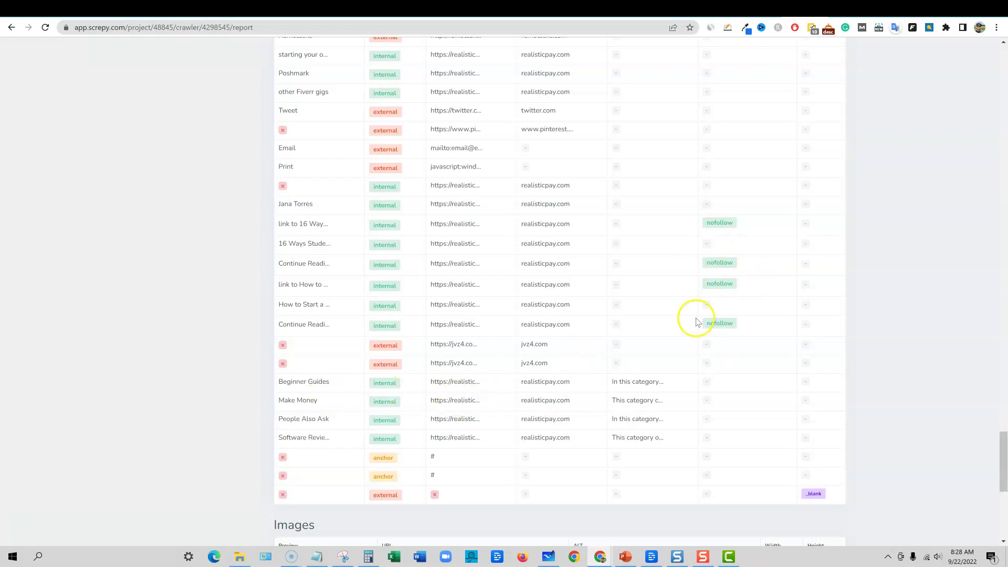
- Review the Images table at the end of the report, checking the alt texts and dimensions
{"action": "scroll", "coordinate": [483, 353], "scroll_direction": "down", "scroll_amount": 5}
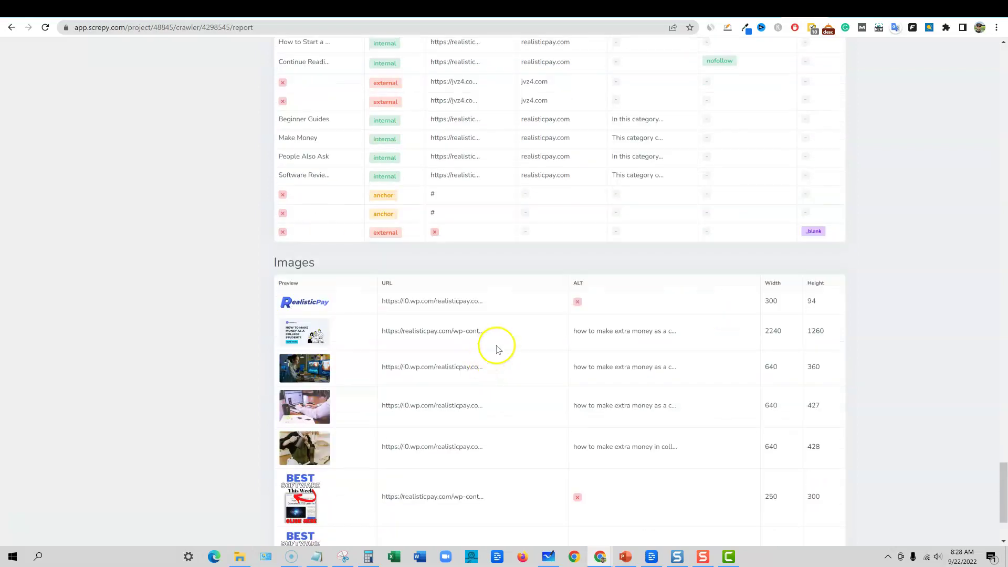
{"action": "scroll", "coordinate": [378, 286], "scroll_direction": "down", "scroll_amount": 2}
{"action": "scroll", "coordinate": [342, 424], "scroll_direction": "down", "scroll_amount": 1}
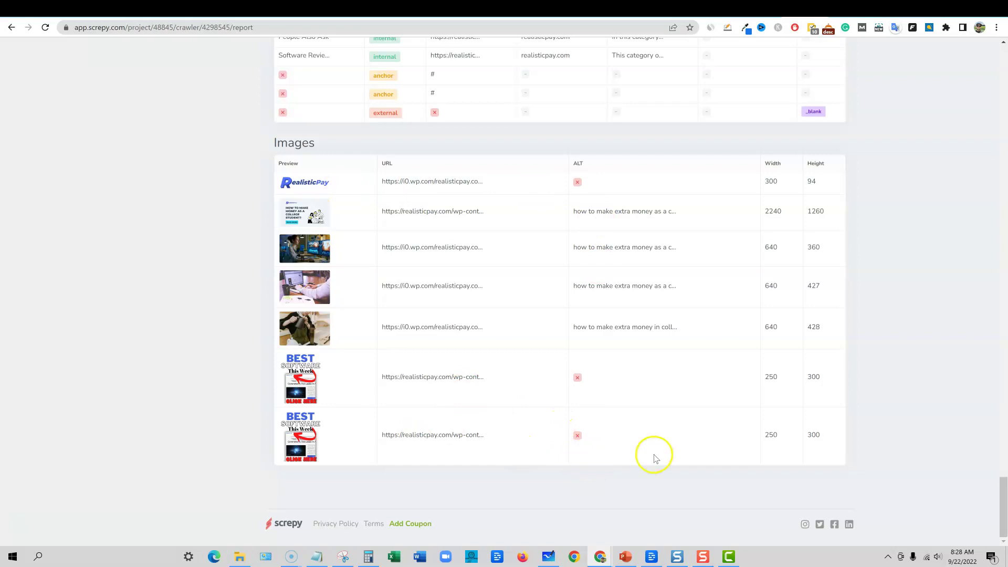
- Return to the beginning of the page report and look over the list of Crawler tools
{"action": "scroll", "coordinate": [653, 457], "scroll_direction": "up", "scroll_amount": 15}
{"action": "left_click_drag", "start_coordinate": [997, 403], "coordinate": [997, 66]}
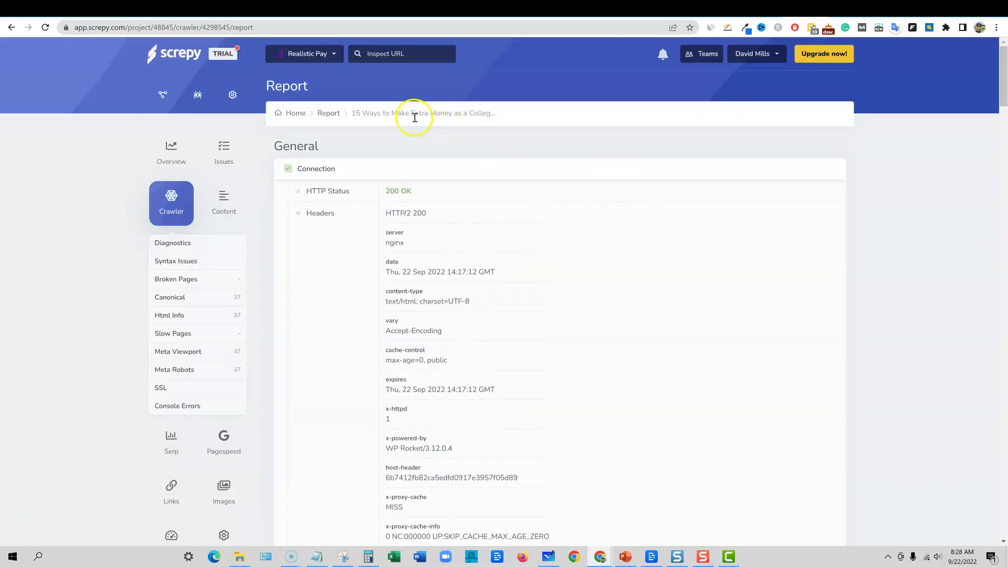
{"action": "scroll", "coordinate": [383, 360], "scroll_direction": "down", "scroll_amount": 1}
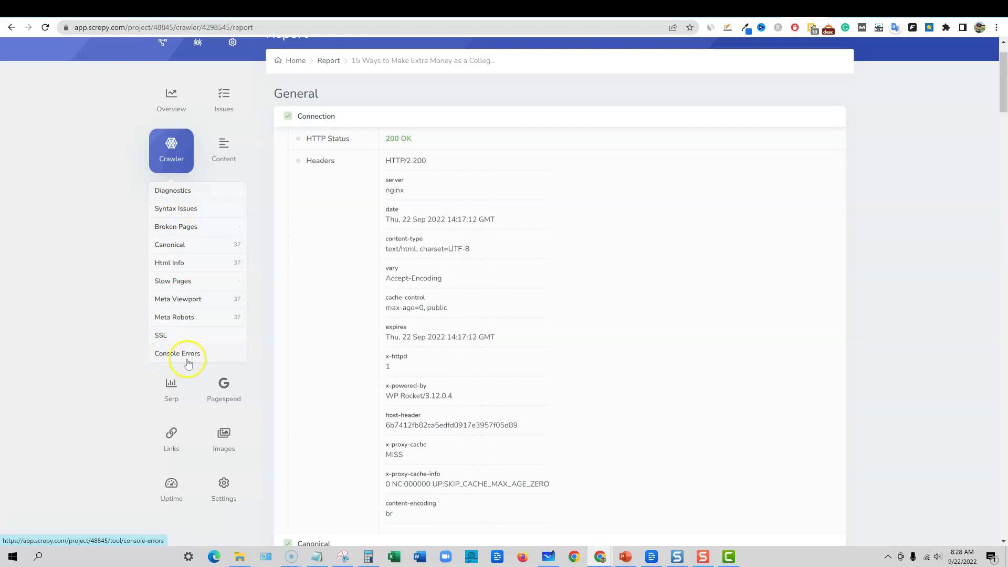
- Open the site Overview and review the site health, links and images summaries together with the list of issues
{"action": "scroll", "coordinate": [190, 351], "scroll_direction": "up", "scroll_amount": 1}
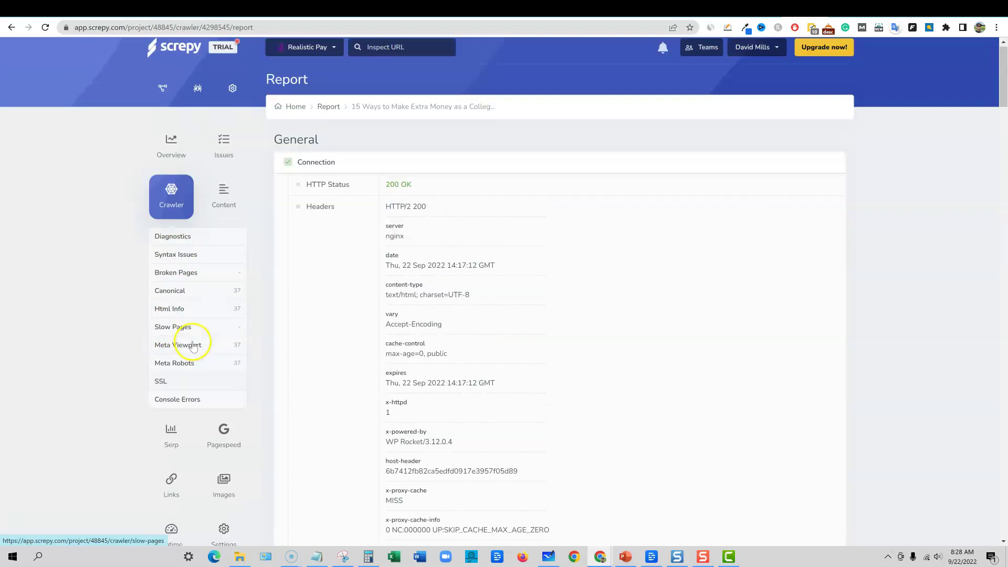
{"action": "left_click", "coordinate": [172, 143]}
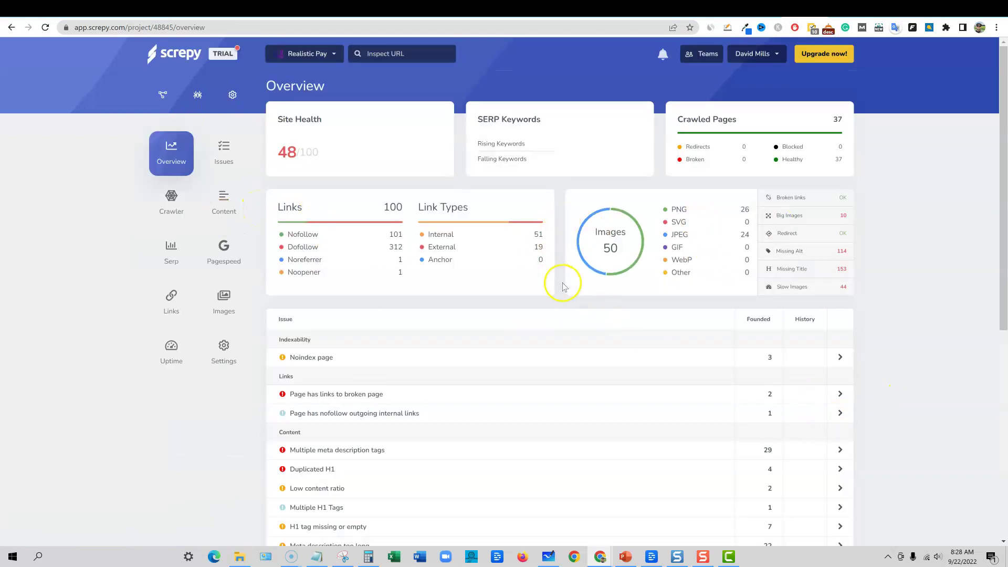
{"action": "scroll", "coordinate": [505, 341], "scroll_direction": "down", "scroll_amount": 2}
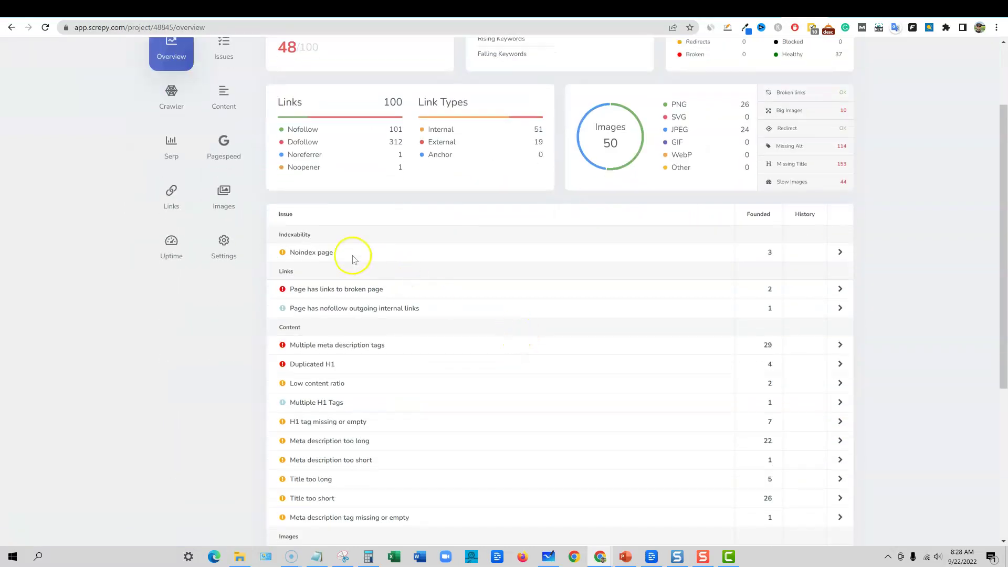
{"action": "scroll", "coordinate": [502, 224], "scroll_direction": "down", "scroll_amount": 4}
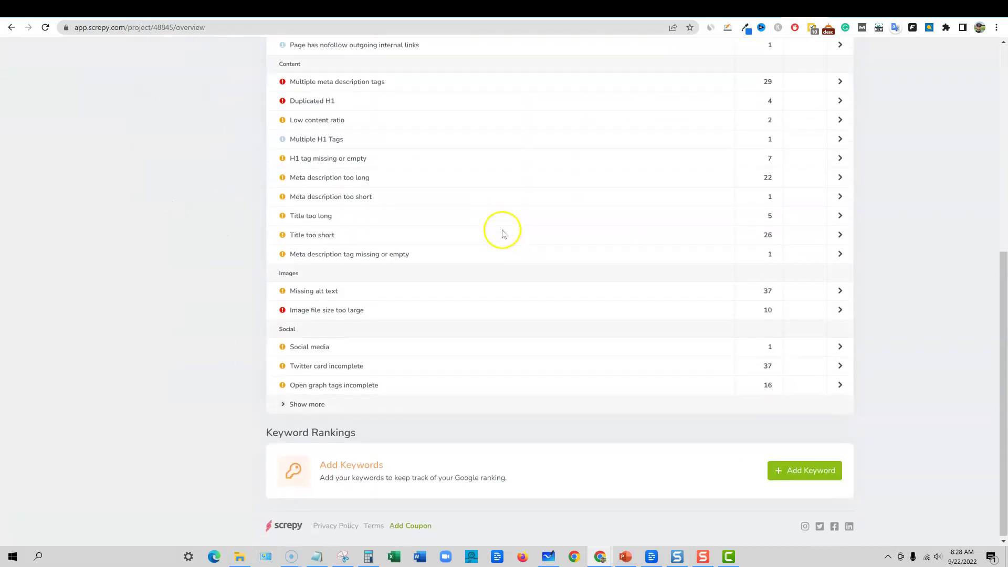
{"action": "scroll", "coordinate": [526, 291], "scroll_direction": "up", "scroll_amount": 1}
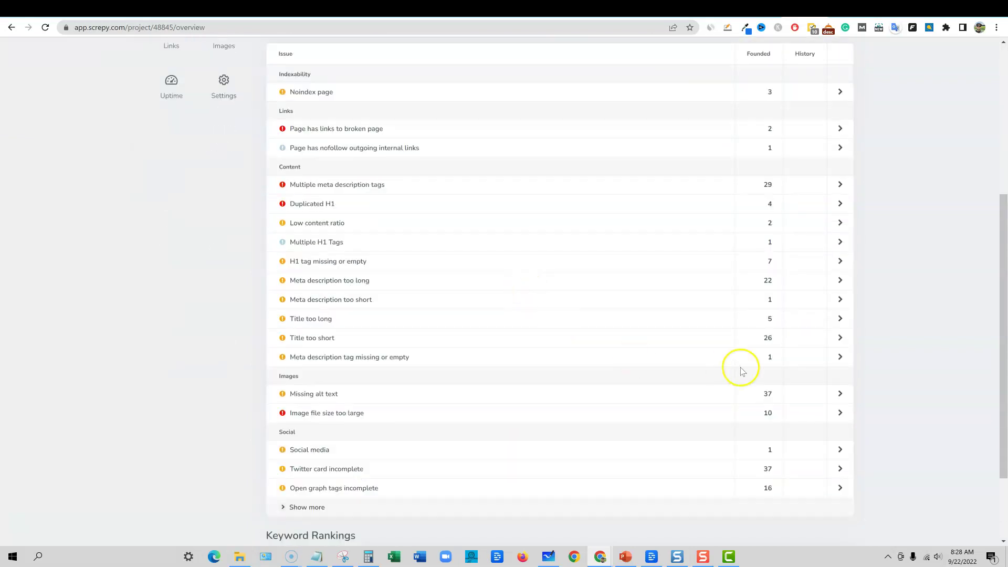
{"action": "scroll", "coordinate": [651, 246], "scroll_direction": "up", "scroll_amount": 3}
{"action": "scroll", "coordinate": [609, 270], "scroll_direction": "up", "scroll_amount": 2}
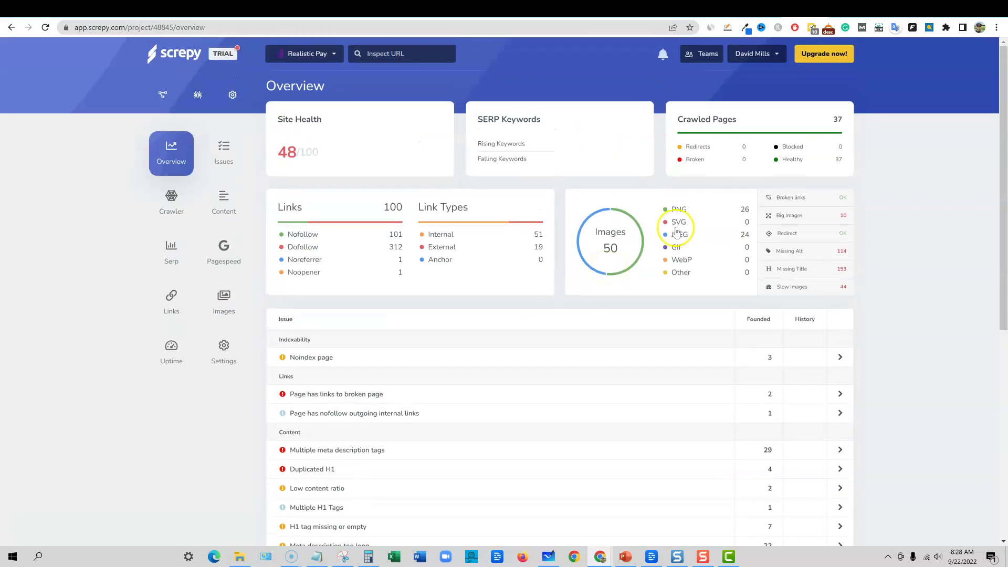
{"action": "scroll", "coordinate": [656, 480], "scroll_direction": "down", "scroll_amount": 3}
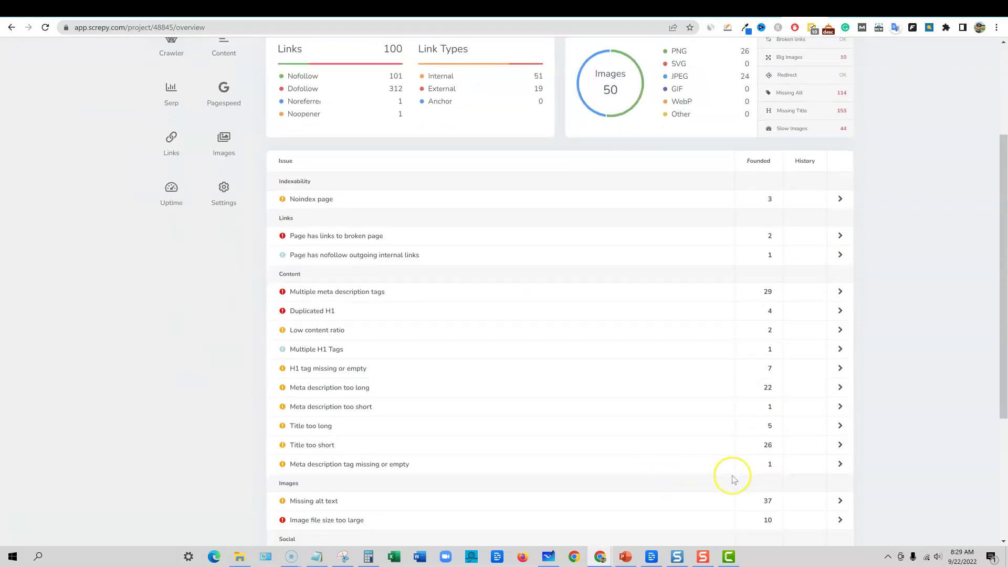
{"action": "scroll", "coordinate": [733, 478], "scroll_direction": "down", "scroll_amount": 1}
{"action": "scroll", "coordinate": [733, 479], "scroll_direction": "up", "scroll_amount": 3}
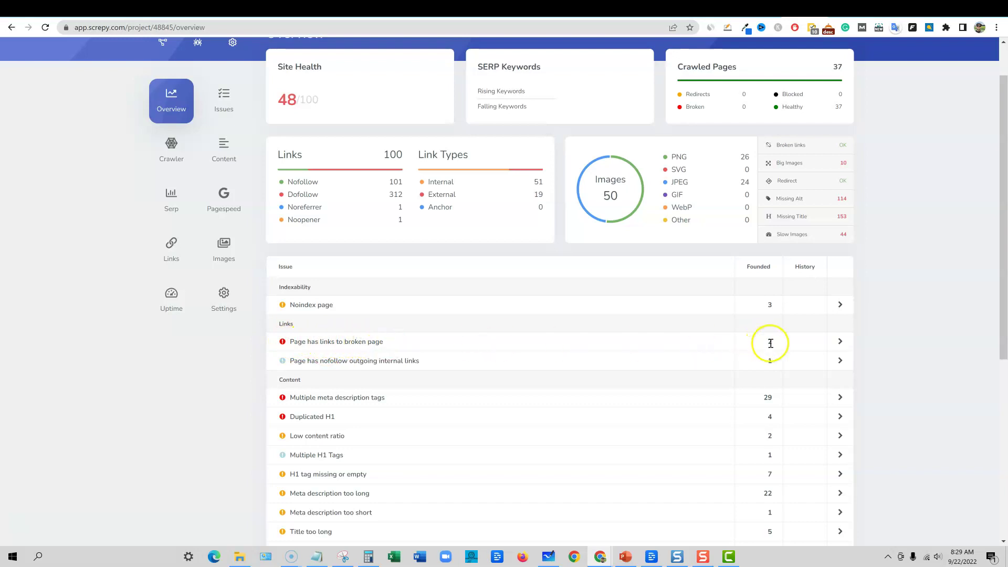
- Open the "Page has links to broken page" issue, show the links of "16 Ways Students Can Make Money" and check its Pexels link
{"action": "left_click", "coordinate": [840, 343]}
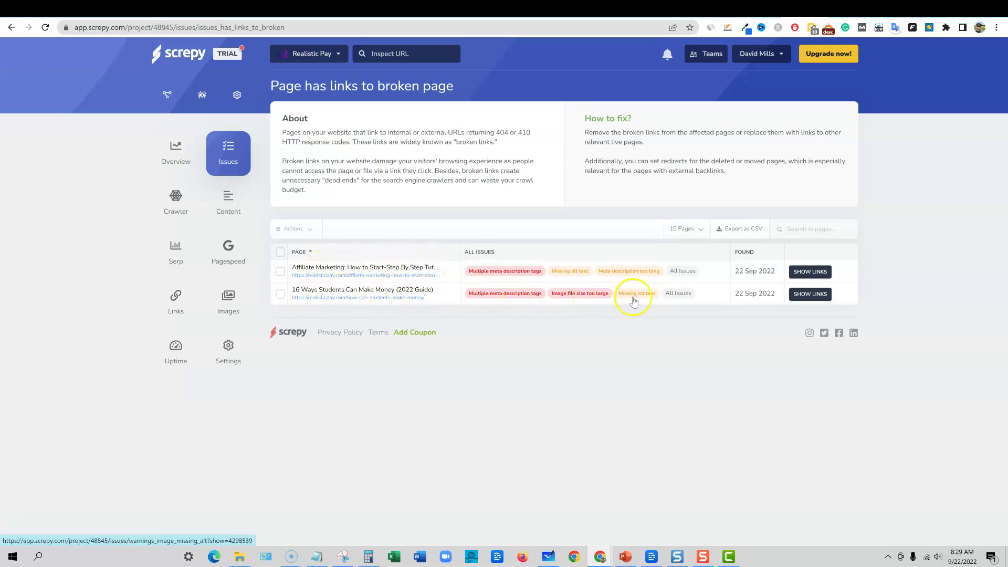
{"action": "left_click", "coordinate": [813, 297]}
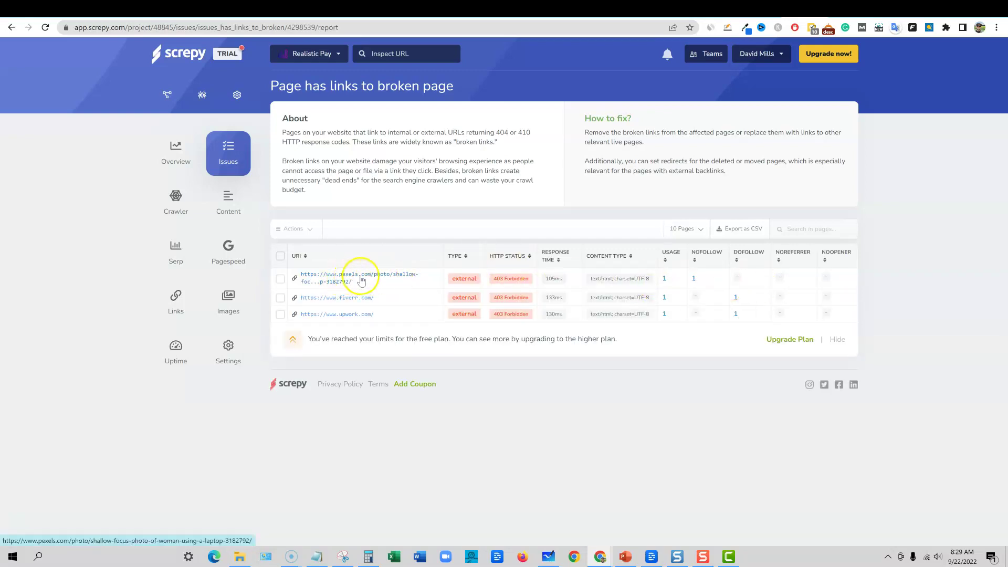
{"action": "right_click", "coordinate": [396, 277]}
{"action": "left_click", "coordinate": [423, 279]}
{"action": "left_click", "coordinate": [804, 6]}
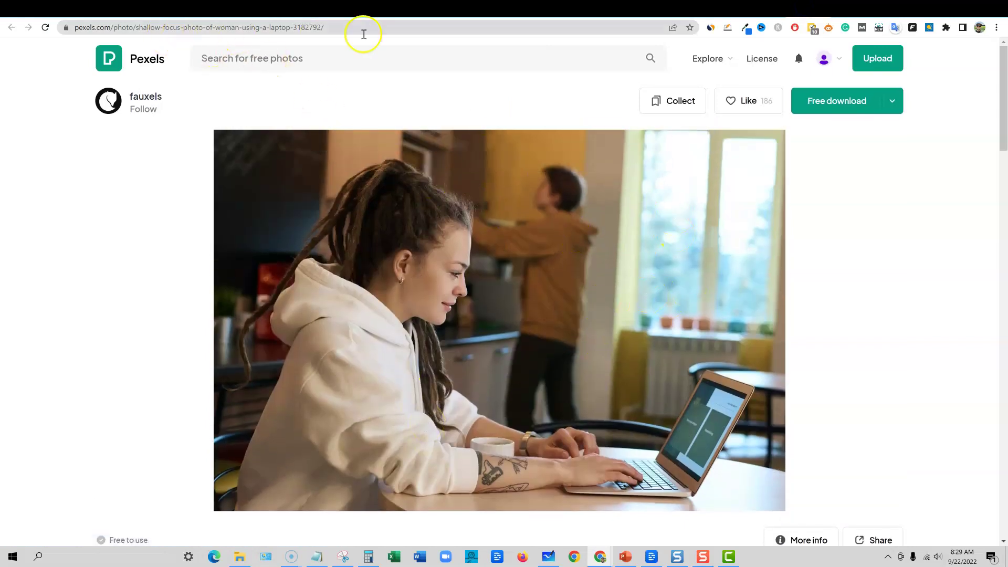
{"action": "left_click", "coordinate": [764, 8]}
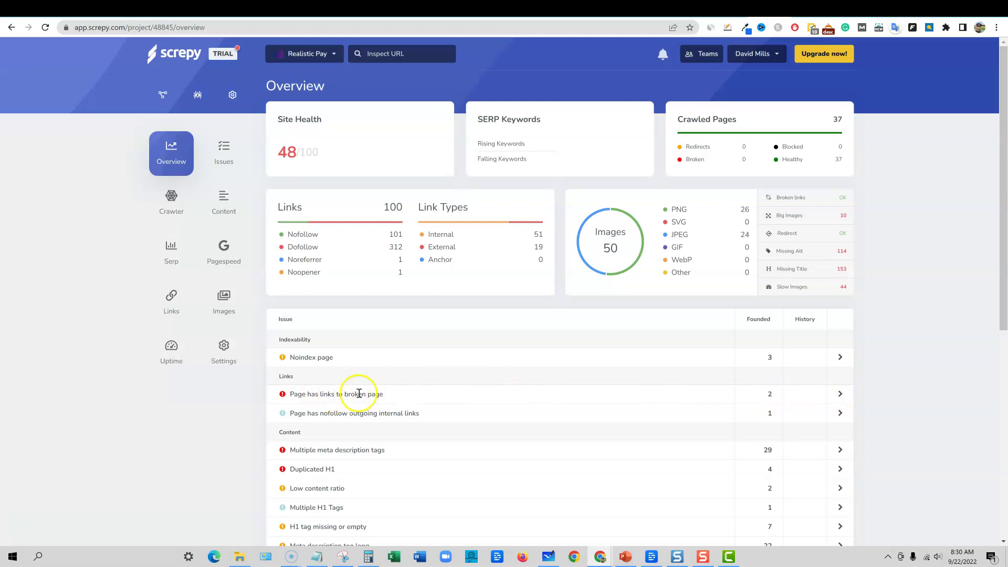
- Review the Overview's issue list again, from the indexability entries down to the social ones and Keyword Rankings
{"action": "scroll", "coordinate": [394, 412], "scroll_direction": "down", "scroll_amount": 3}
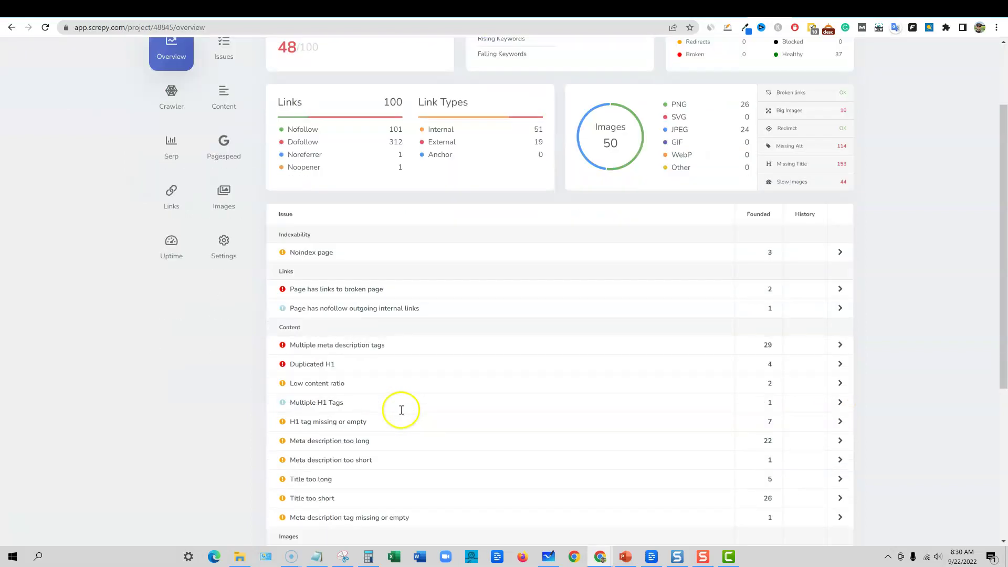
{"action": "scroll", "coordinate": [340, 462], "scroll_direction": "down", "scroll_amount": 4}
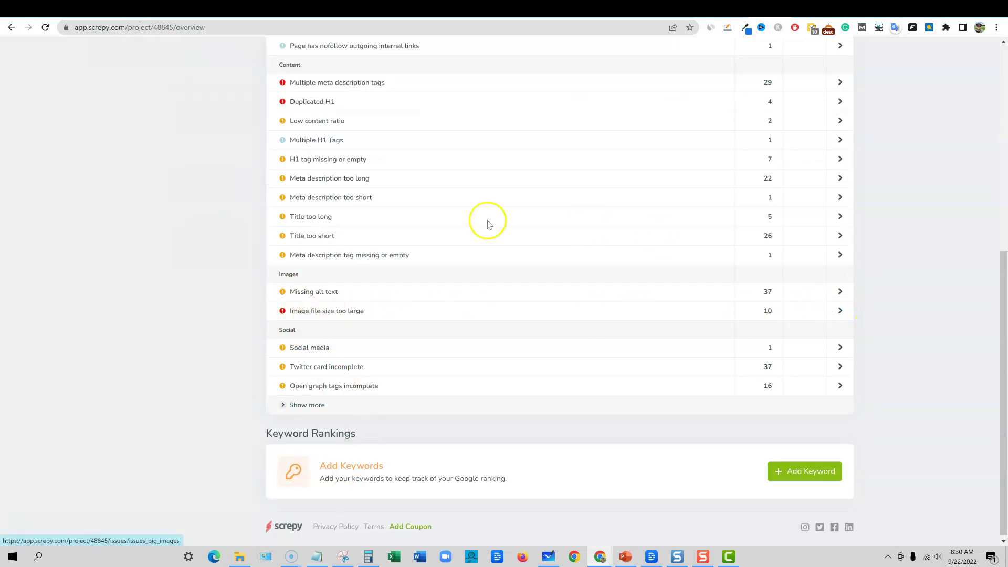
{"action": "scroll", "coordinate": [394, 292], "scroll_direction": "up", "scroll_amount": 7}
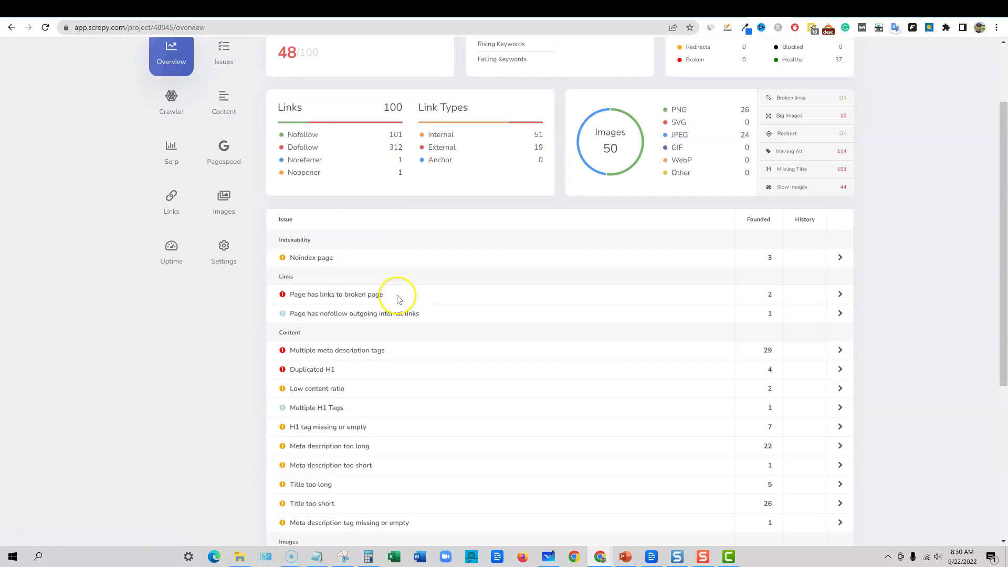
{"action": "scroll", "coordinate": [400, 294], "scroll_direction": "down", "scroll_amount": 3}
{"action": "scroll", "coordinate": [368, 289], "scroll_direction": "up", "scroll_amount": 3}
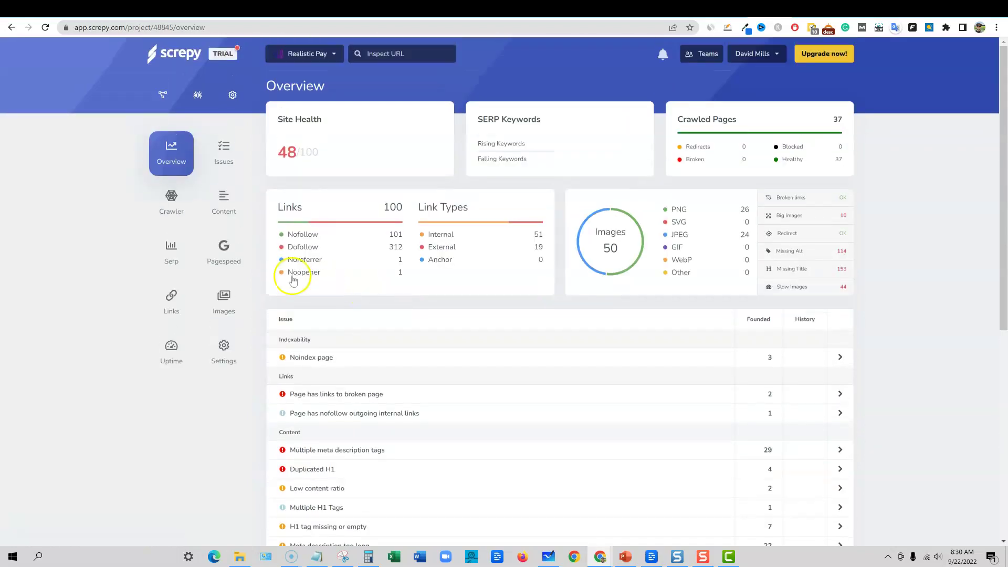
- Open the full Issues list and look through all its categories, from Internal Pages to Performance
{"action": "left_click", "coordinate": [225, 154]}
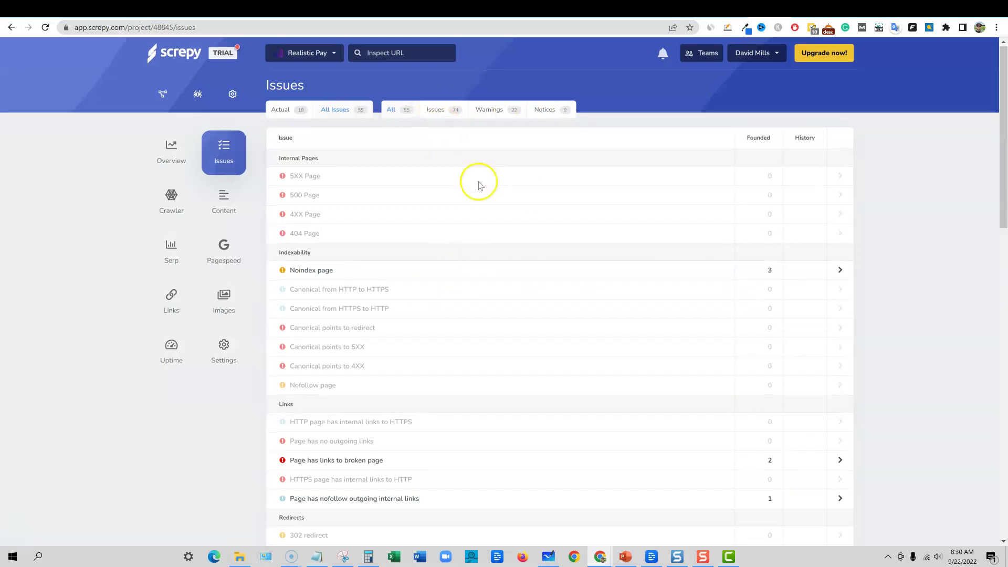
{"action": "scroll", "coordinate": [479, 181], "scroll_direction": "down", "scroll_amount": 13}
{"action": "scroll", "coordinate": [486, 194], "scroll_direction": "down", "scroll_amount": 3}
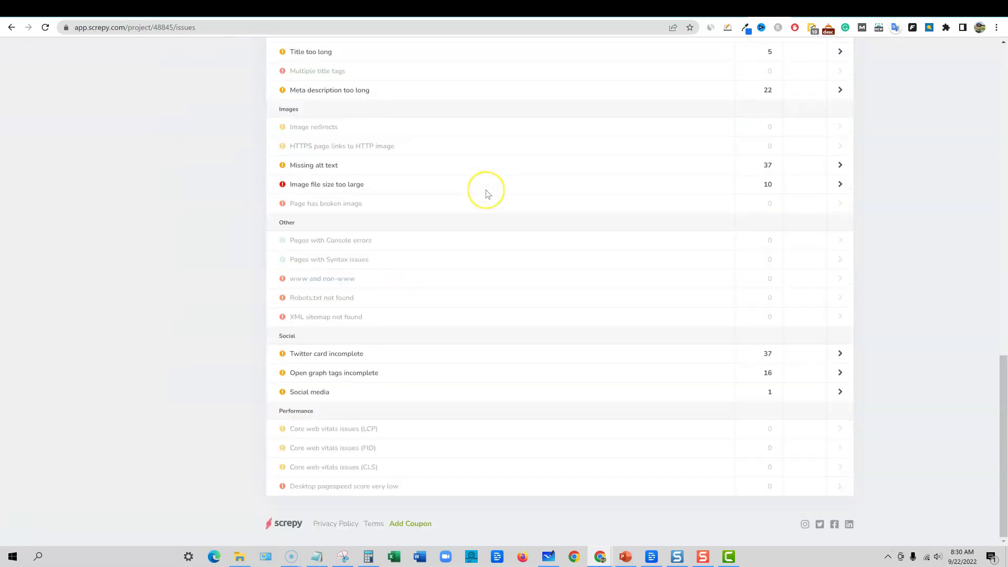
{"action": "scroll", "coordinate": [485, 193], "scroll_direction": "up", "scroll_amount": 16}
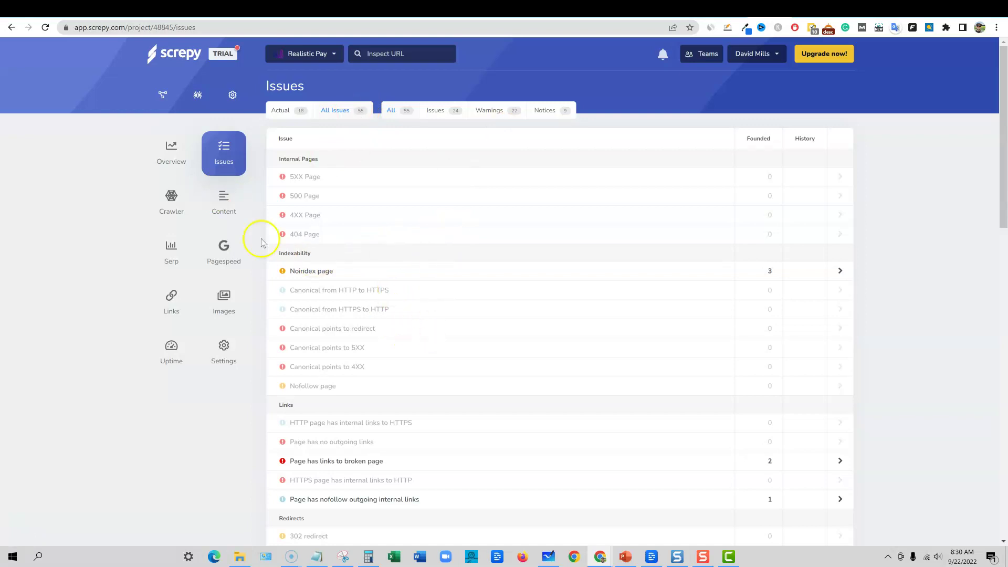
- Open the Crawler's Meta Robots report, and expand the Content tools to look over the available checks
{"action": "left_click", "coordinate": [175, 205]}
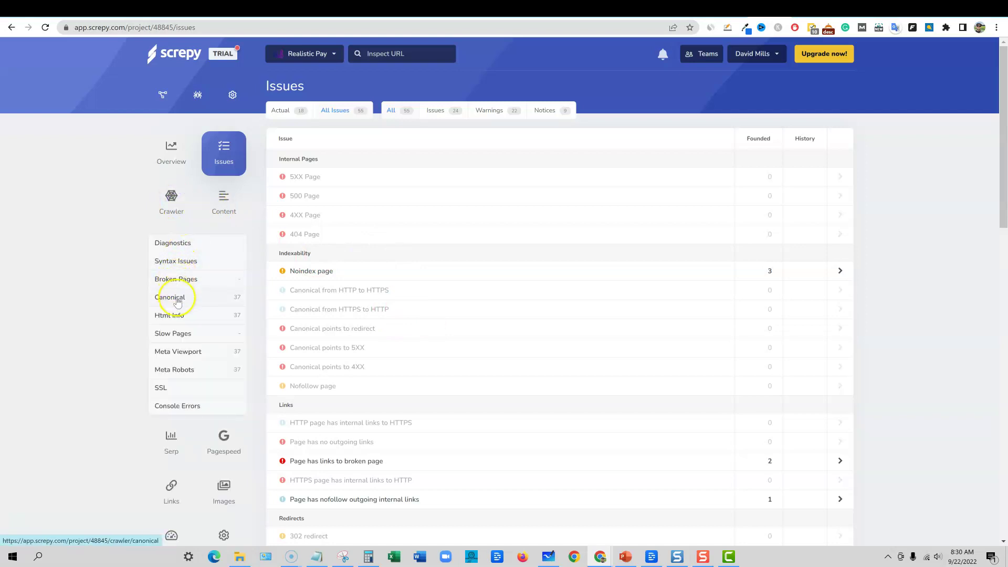
{"action": "left_click", "coordinate": [183, 374]}
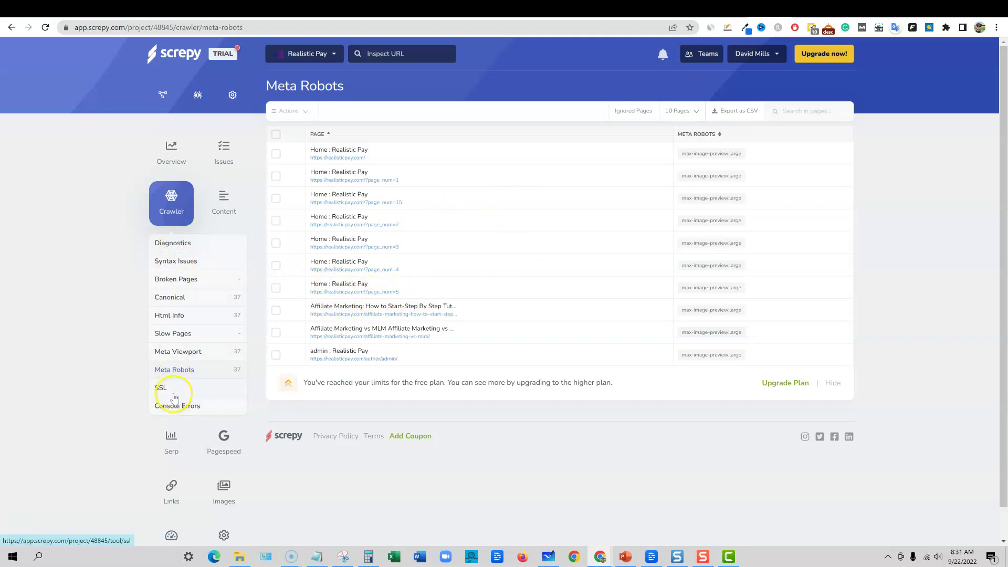
{"action": "left_click", "coordinate": [227, 201]}
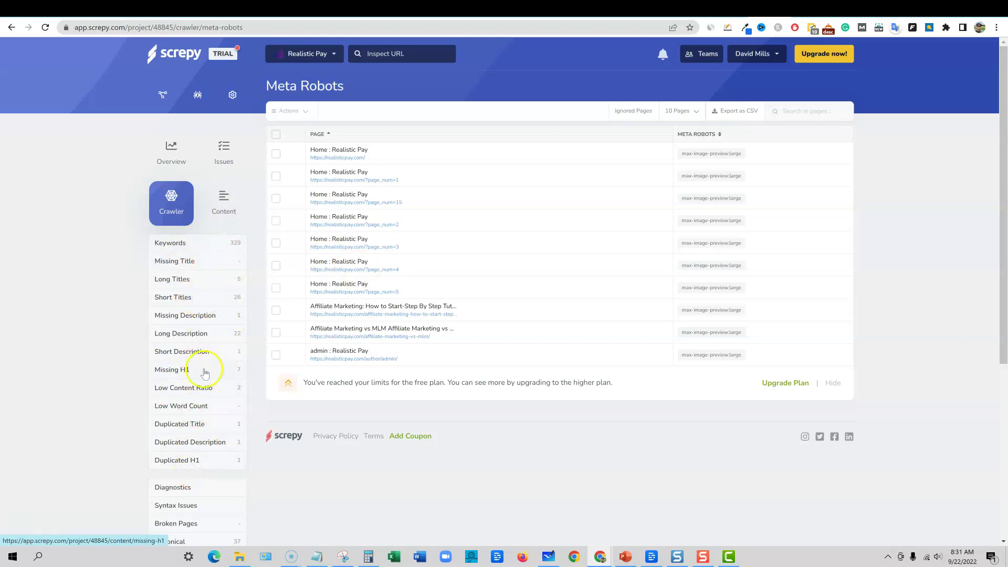
{"action": "scroll", "coordinate": [215, 409], "scroll_direction": "down", "scroll_amount": 3}
{"action": "scroll", "coordinate": [212, 367], "scroll_direction": "down", "scroll_amount": 1}
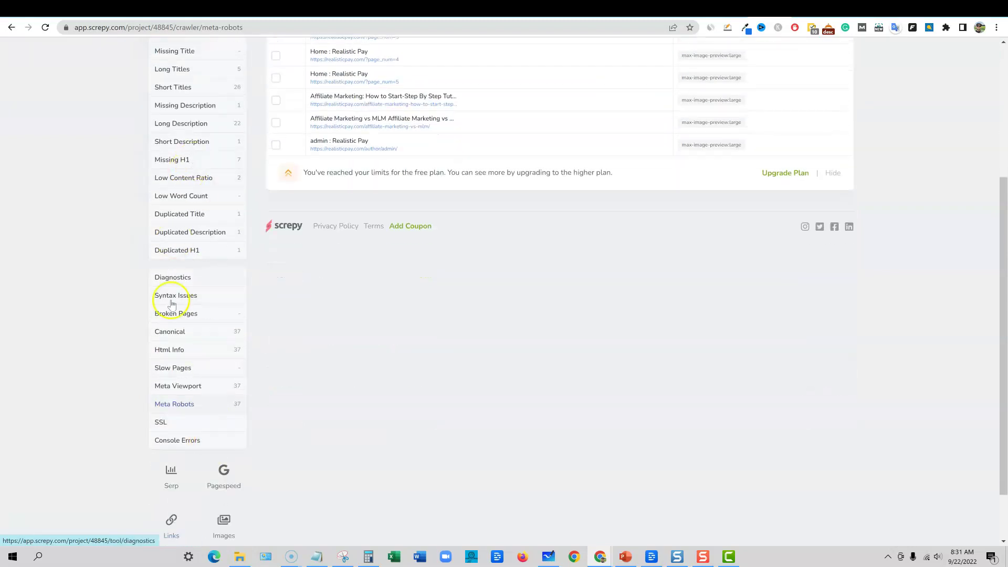
{"action": "scroll", "coordinate": [213, 300], "scroll_direction": "up", "scroll_amount": 4}
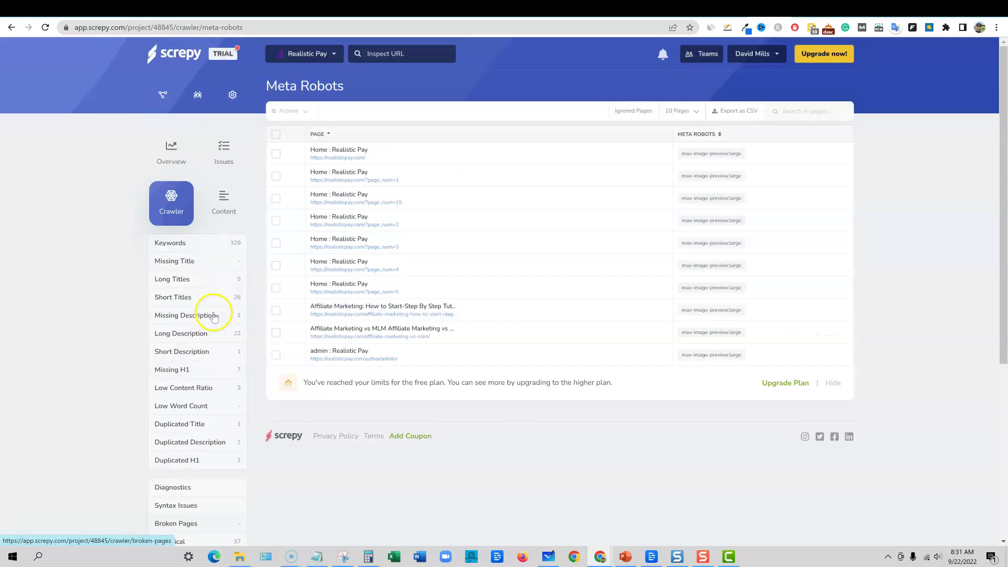
- Open the Content Keywords report and examine the usage counts of the site's single-word and multi-word keywords
{"action": "left_click", "coordinate": [215, 245]}
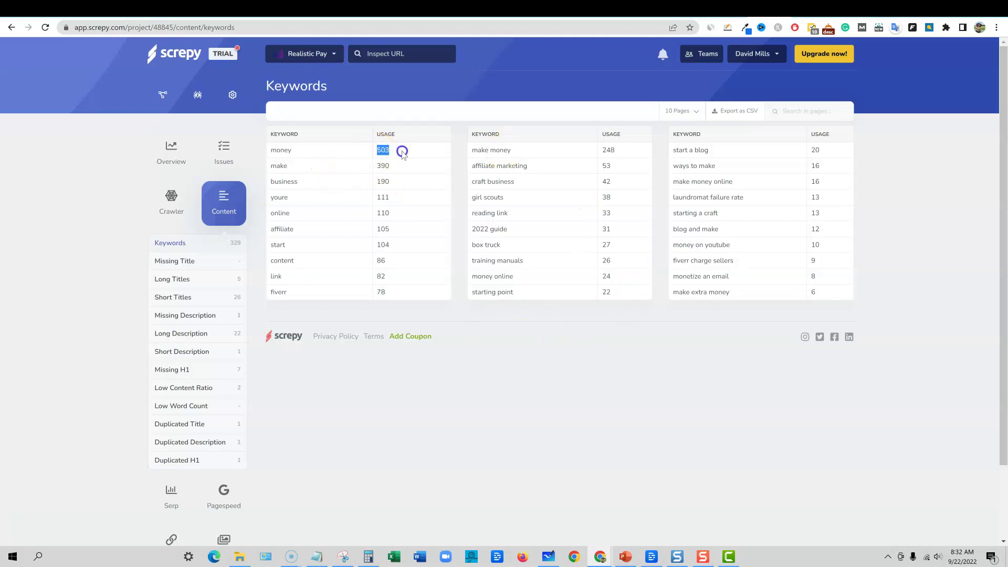
{"action": "left_click", "coordinate": [384, 167]}
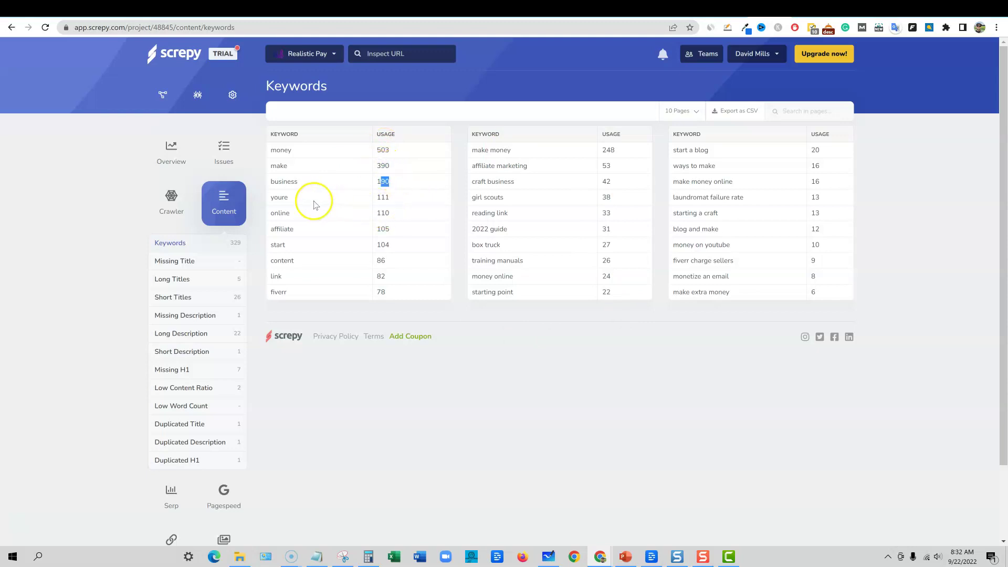
{"action": "double_click", "coordinate": [384, 213]}
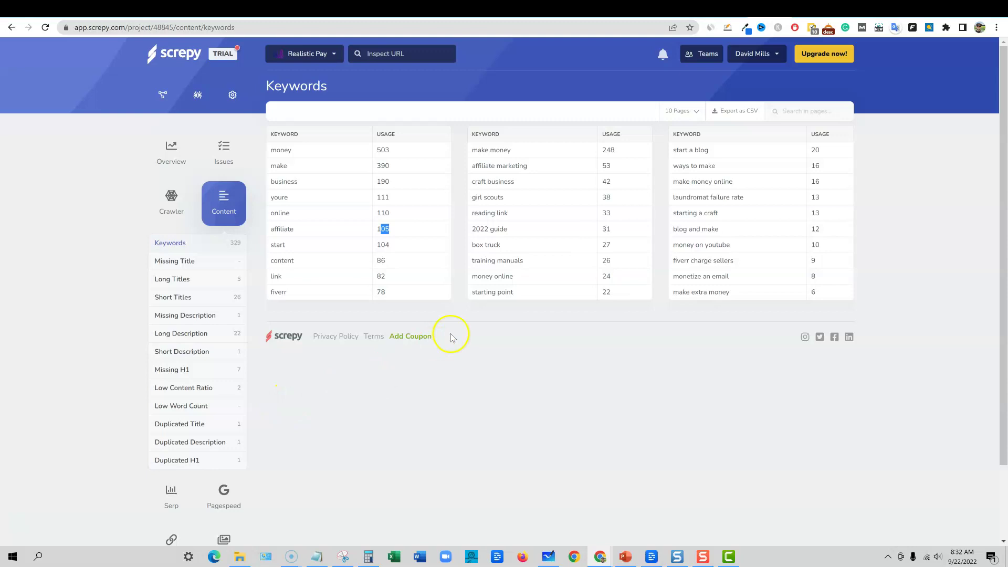
{"action": "left_click_drag", "start_coordinate": [626, 151], "coordinate": [460, 150]}
{"action": "left_click_drag", "start_coordinate": [623, 164], "coordinate": [453, 169]}
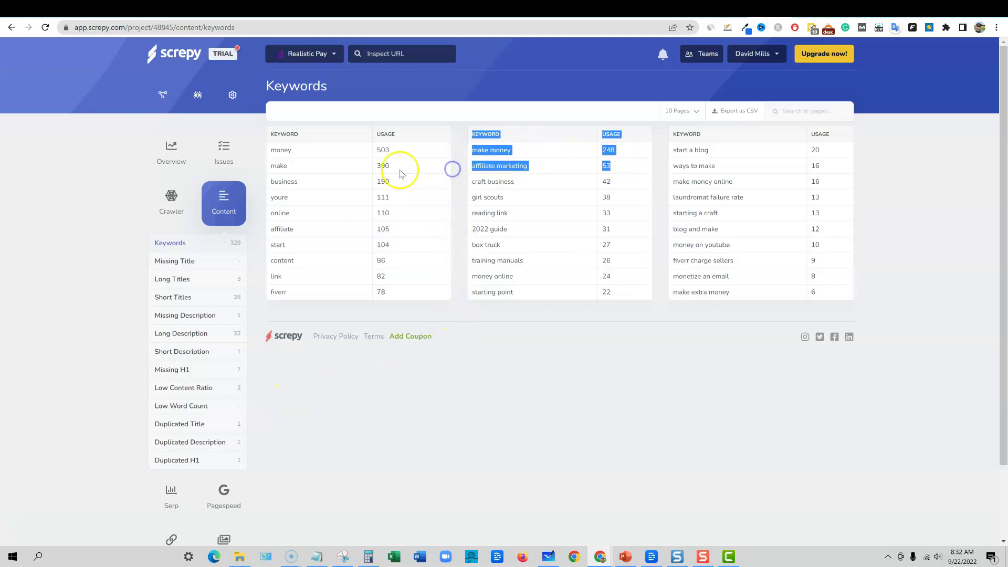
{"action": "left_click_drag", "start_coordinate": [285, 150], "coordinate": [351, 292]}
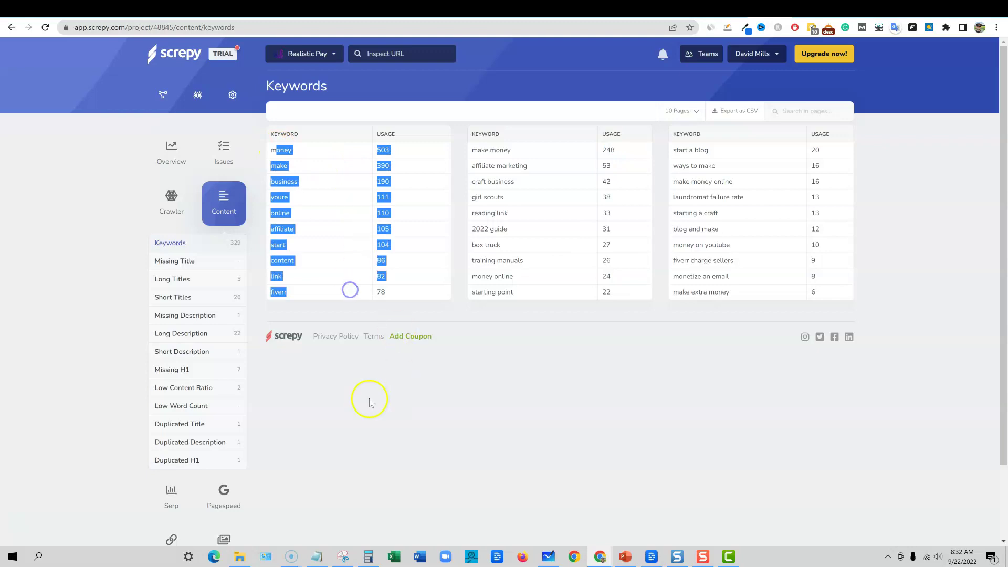
{"action": "left_click", "coordinate": [494, 375]}
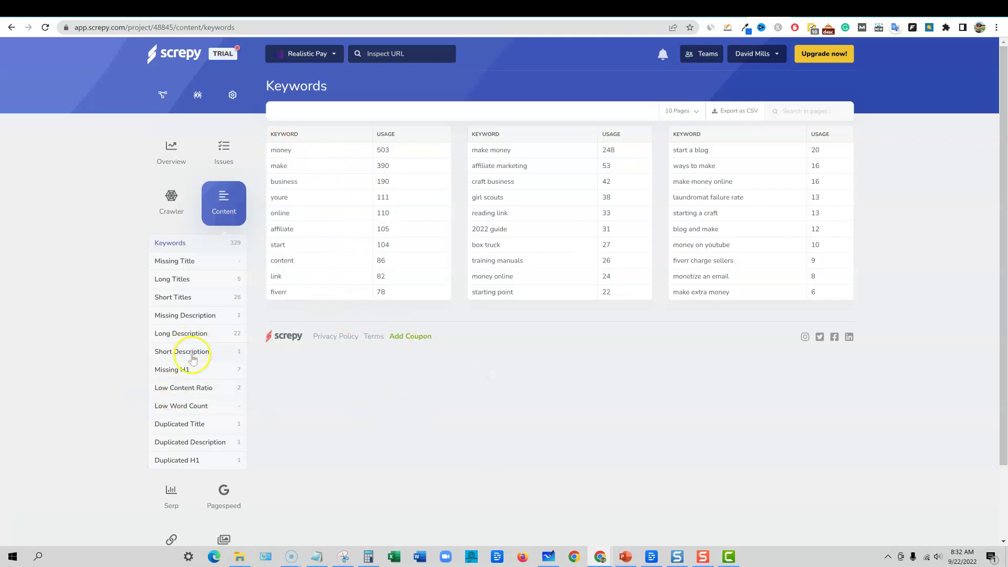
- Look over the Serp tools, open the Rank Tracker and bring up its form for adding keywords
{"action": "scroll", "coordinate": [200, 290], "scroll_direction": "down", "scroll_amount": 2}
{"action": "left_click", "coordinate": [171, 407]}
{"action": "scroll", "coordinate": [228, 415], "scroll_direction": "down", "scroll_amount": 2}
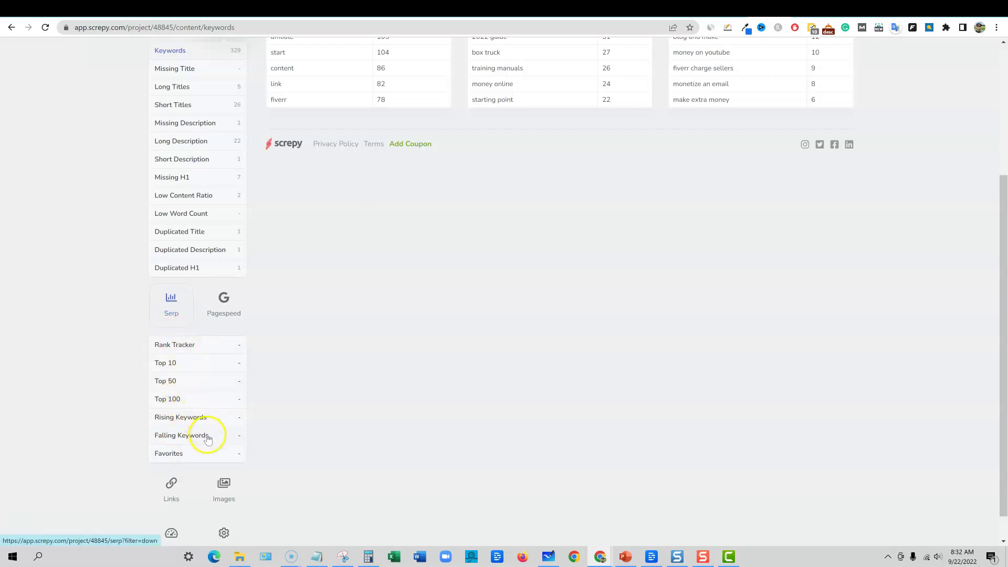
{"action": "left_click", "coordinate": [178, 345]}
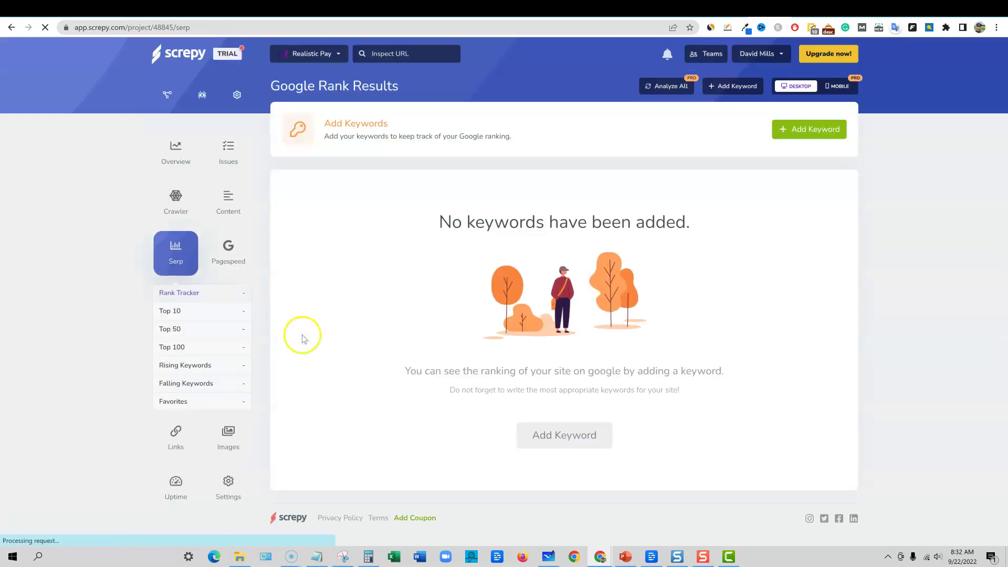
{"action": "left_click", "coordinate": [822, 132]}
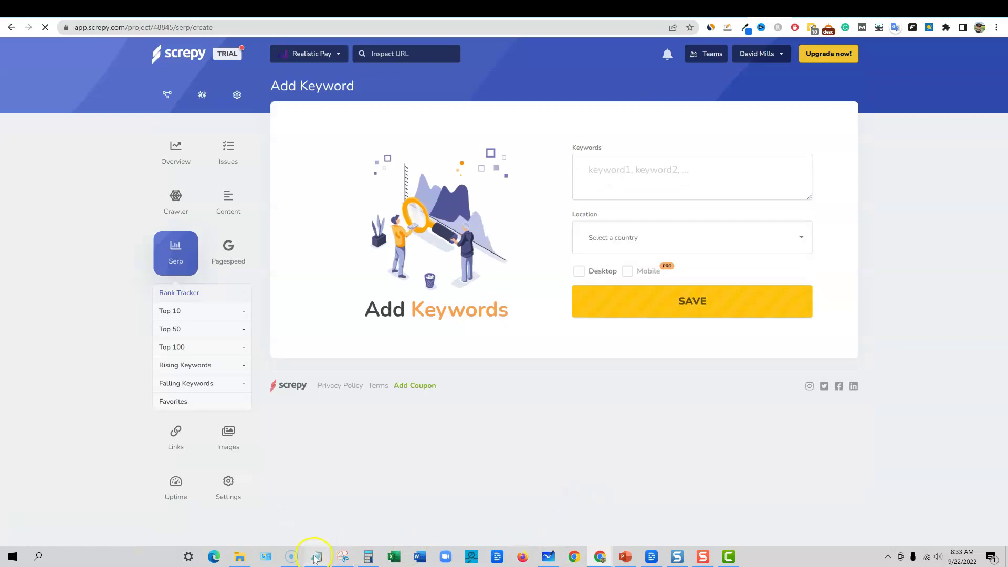
- Copy the lines "Affiliate Marketing Strategies That Require ZERO Audience" and "make money singing online" from Notepad, and return to the Add Keyword form
{"action": "left_click", "coordinate": [316, 556]}
{"action": "left_click", "coordinate": [350, 197]}
{"action": "left_click_drag", "start_coordinate": [297, 173], "coordinate": [183, 156]}
{"action": "key", "text": "ctrl+c"}
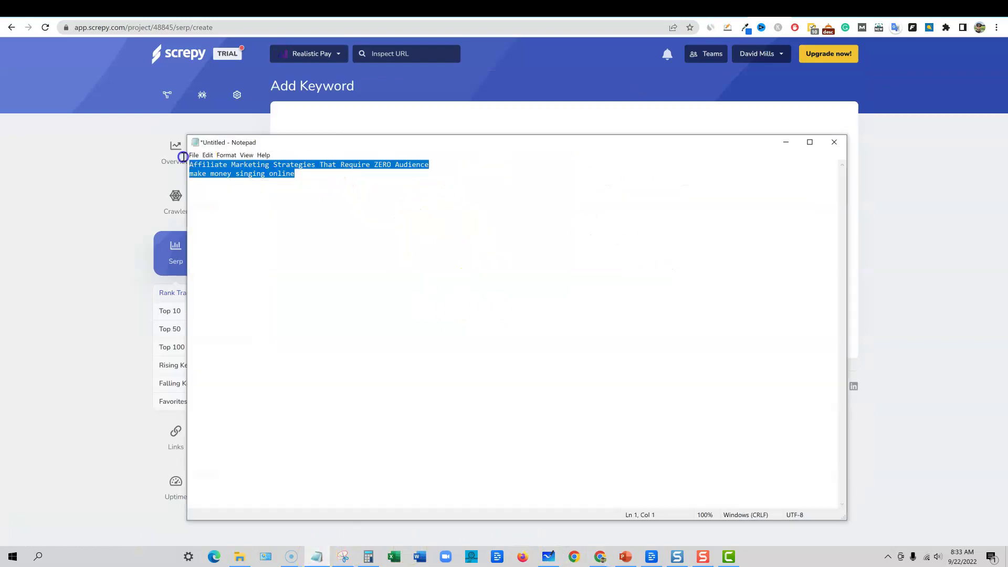
{"action": "left_click", "coordinate": [786, 142]}
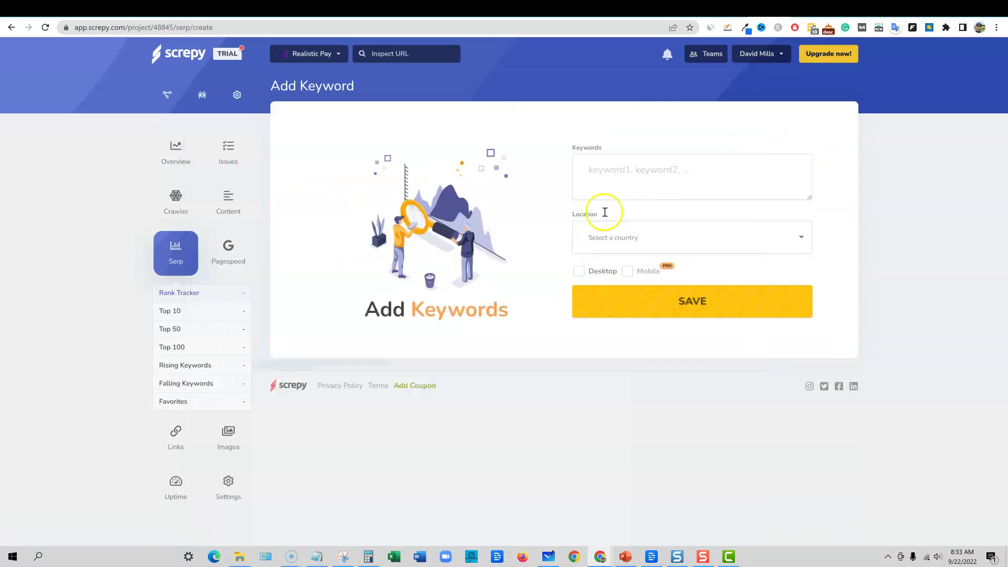
- Add the two copied keywords, separated by a comma, with United States as location and Desktop tracking, and save them
{"action": "left_click", "coordinate": [617, 164]}
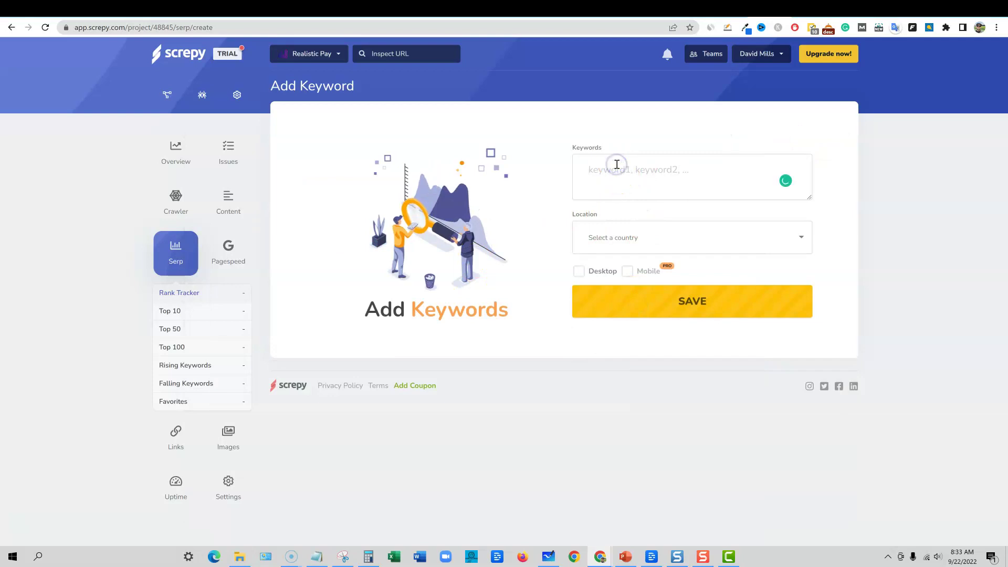
{"action": "left_click", "coordinate": [704, 207]}
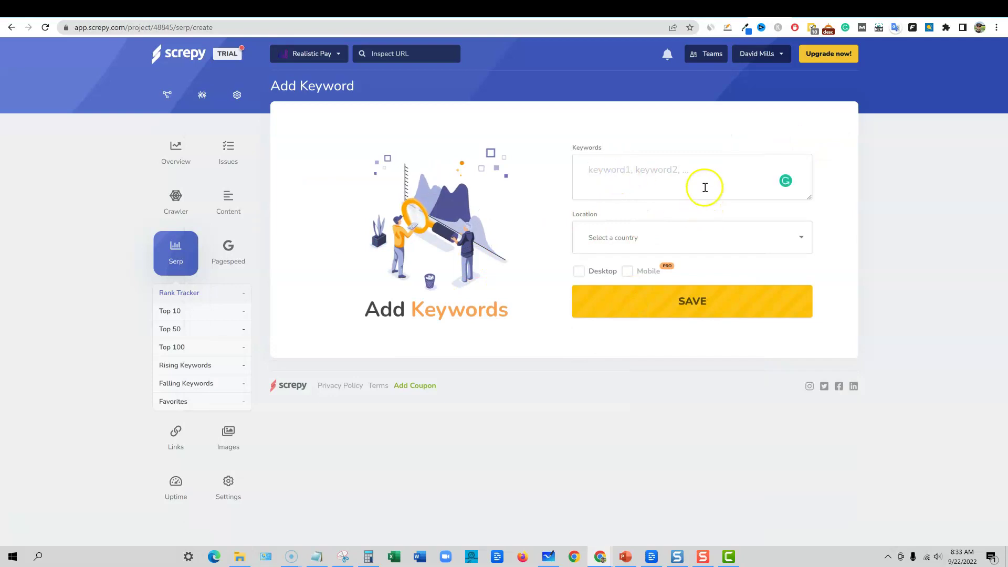
{"action": "key", "text": "ctrl+v"}
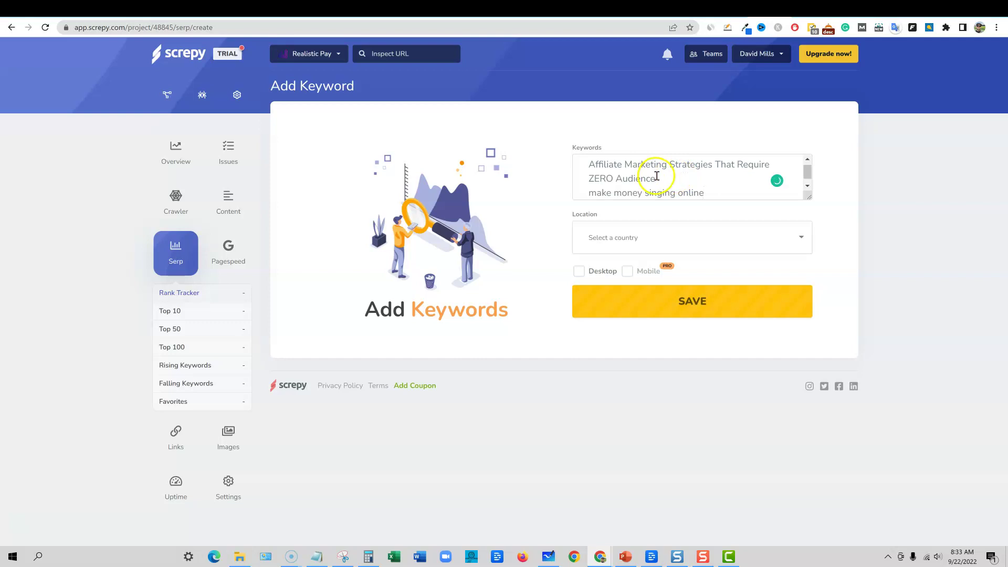
{"action": "type", "text": ","}
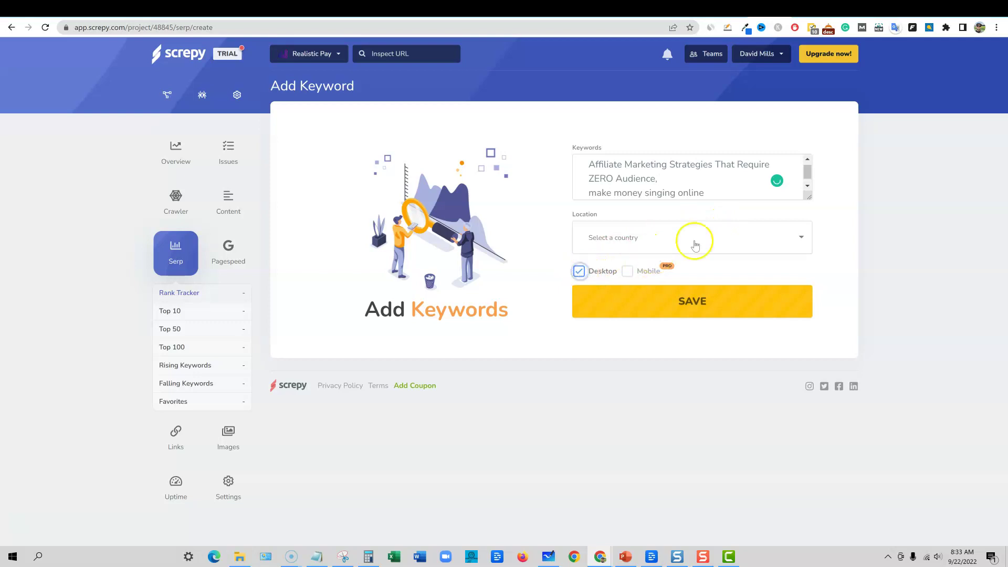
{"action": "left_click", "coordinate": [726, 235]}
{"action": "left_click", "coordinate": [614, 270]}
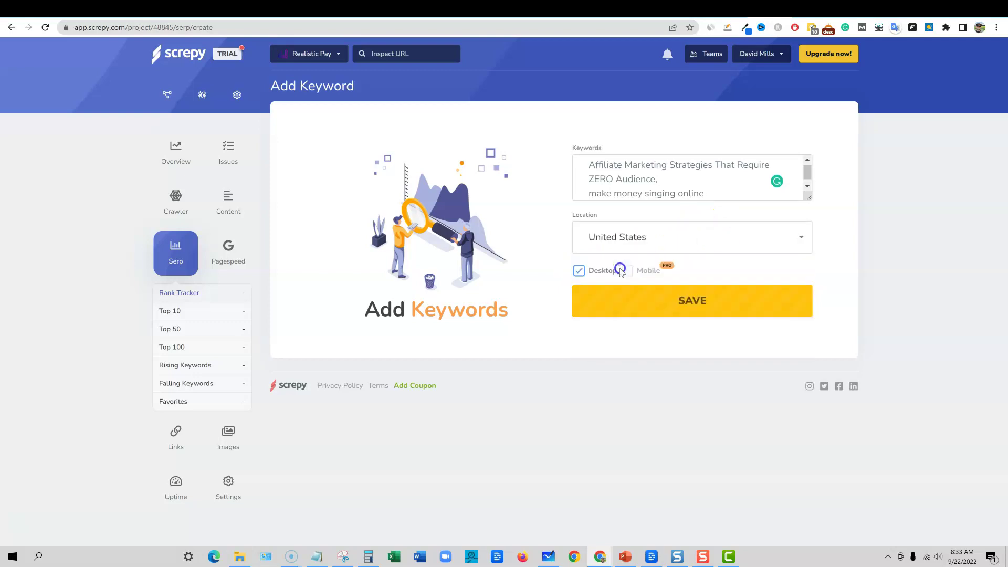
{"action": "left_click", "coordinate": [688, 301]}
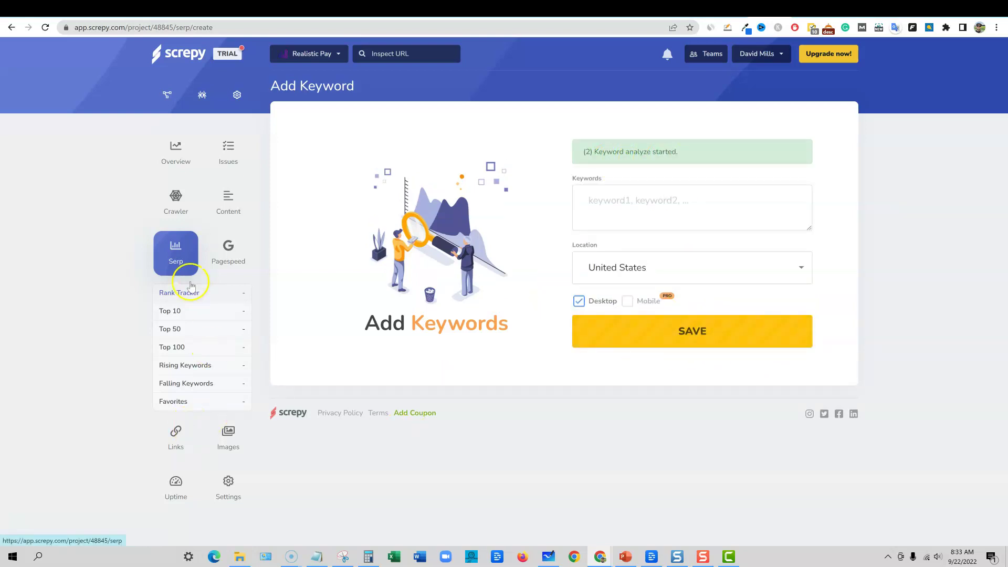
{"action": "mouse_move", "coordinate": [227, 253]}
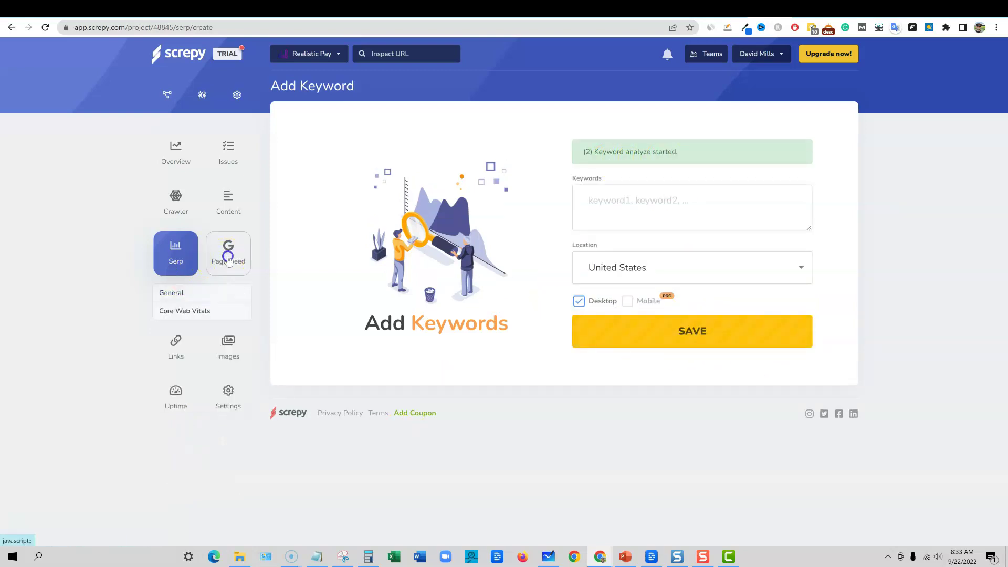
{"action": "left_click", "coordinate": [174, 292]}
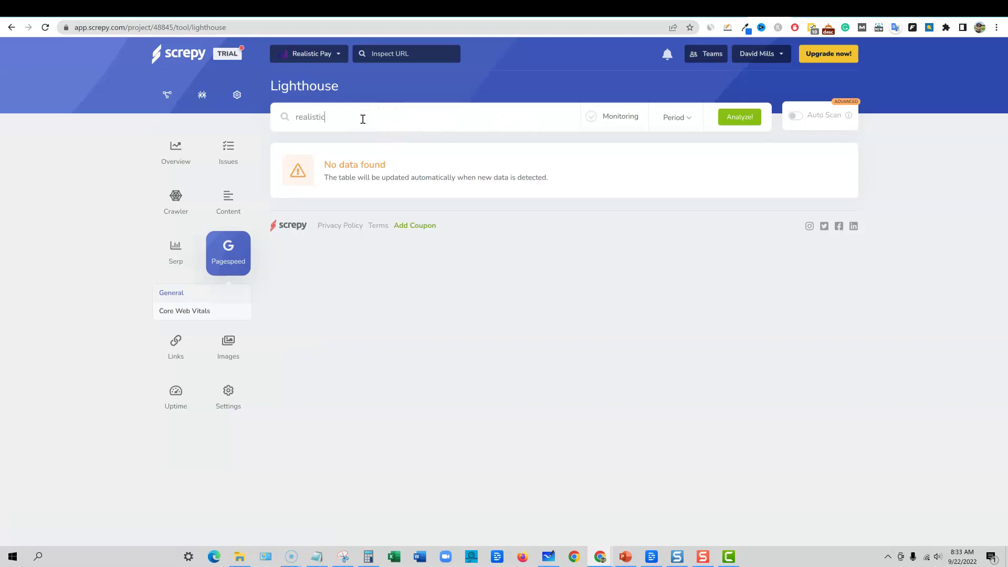
{"action": "type", "text": "y.com"}
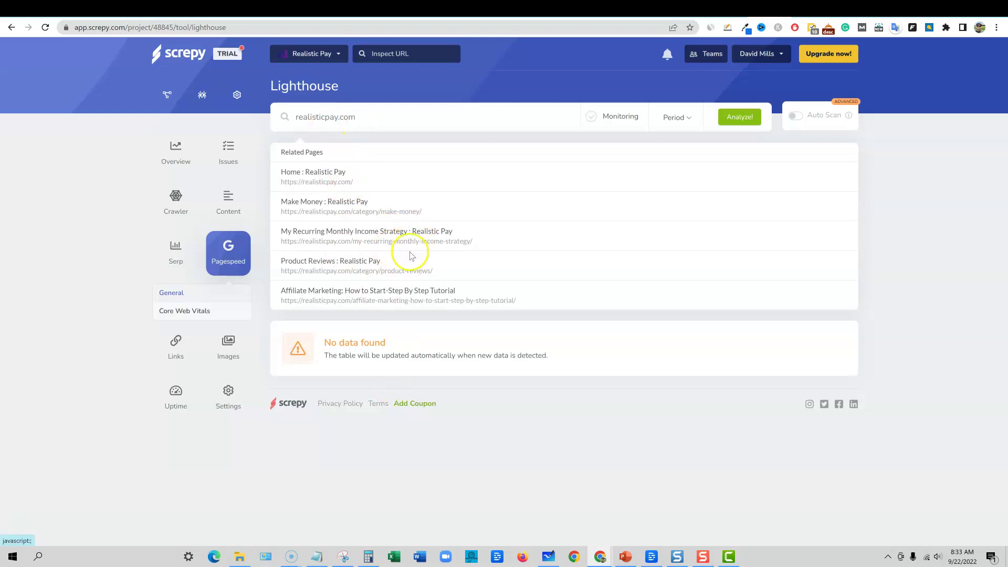
{"action": "left_click", "coordinate": [332, 181]}
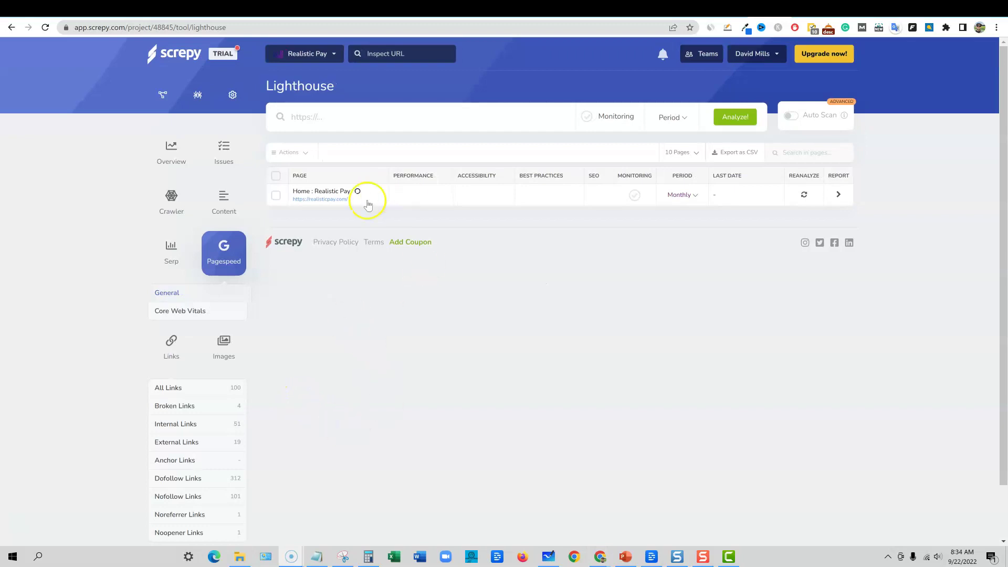
- Look over the Links tools and open the Broken Links report to examine the listed URLs and their HTTP statuses
{"action": "scroll", "coordinate": [326, 374], "scroll_direction": "down", "scroll_amount": 1}
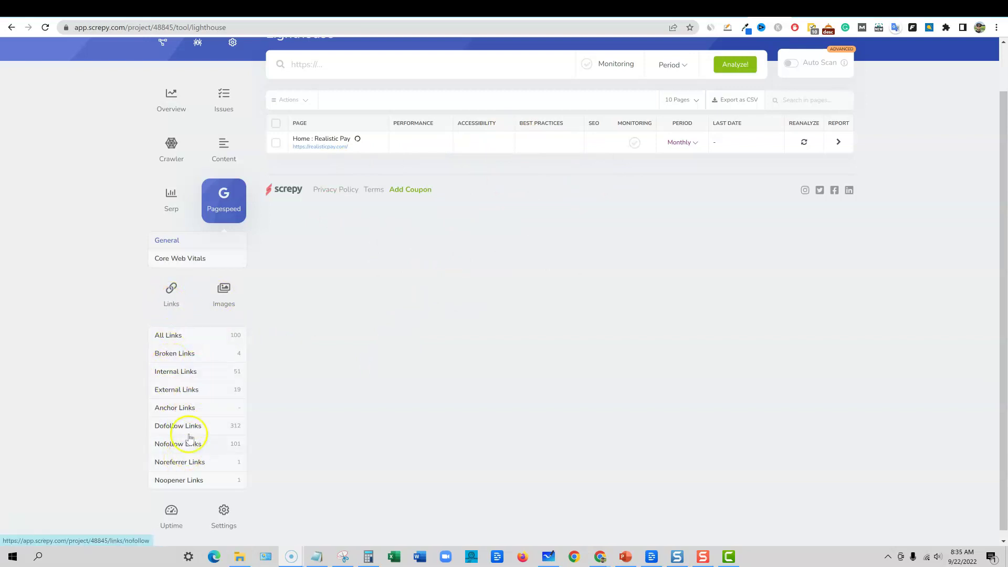
{"action": "left_click", "coordinate": [175, 353]}
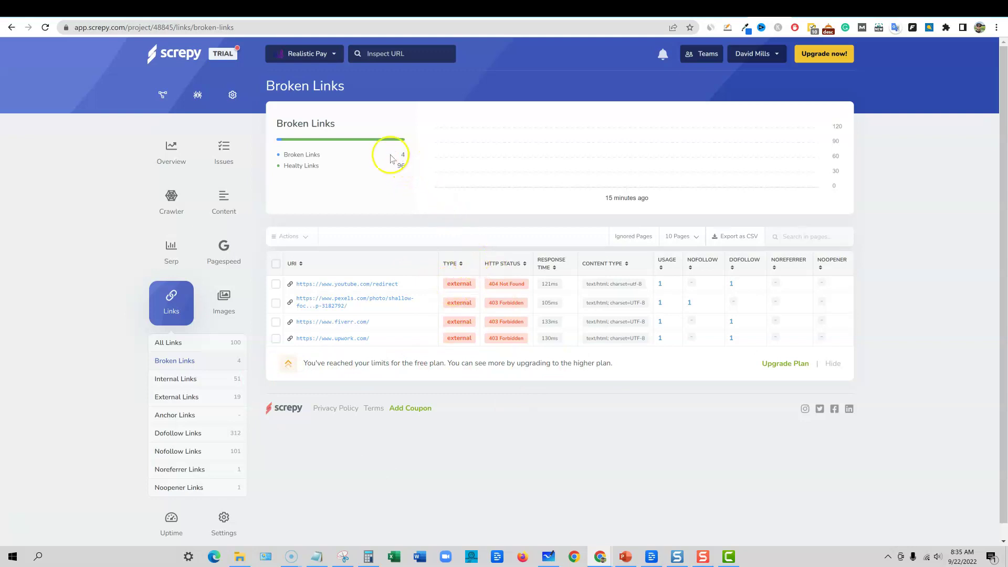
{"action": "mouse_move", "coordinate": [455, 180]}
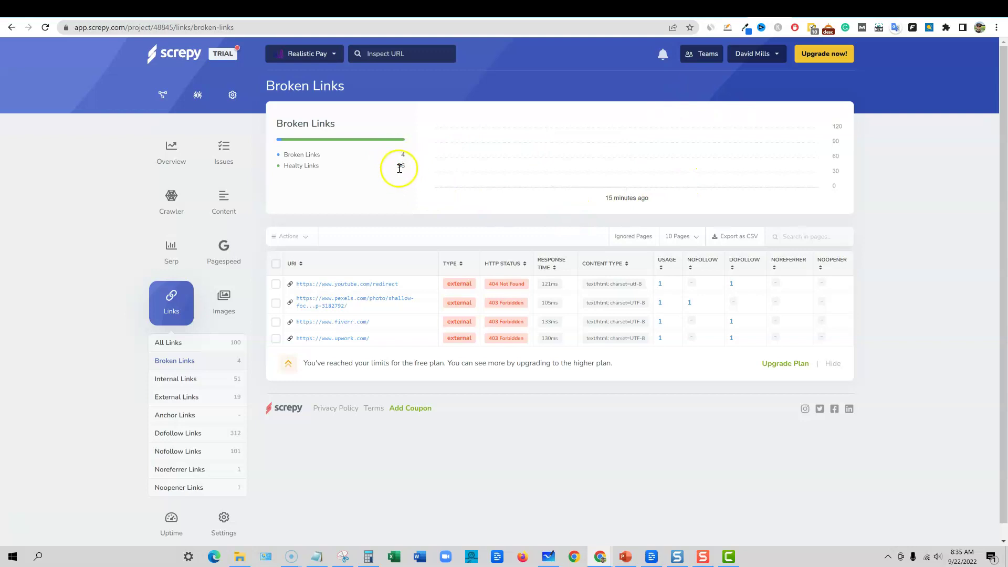
- Examine the response times and sizes in the Slow Images report, and open the Uptime report
{"action": "scroll", "coordinate": [223, 405], "scroll_direction": "down", "scroll_amount": 1}
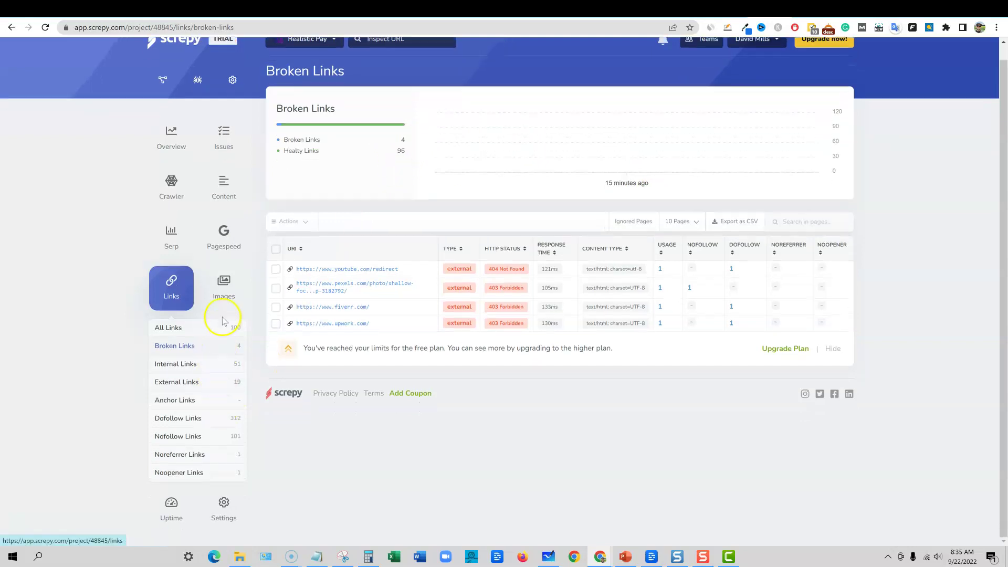
{"action": "left_click", "coordinate": [226, 286]}
{"action": "scroll", "coordinate": [232, 428], "scroll_direction": "down", "scroll_amount": 3}
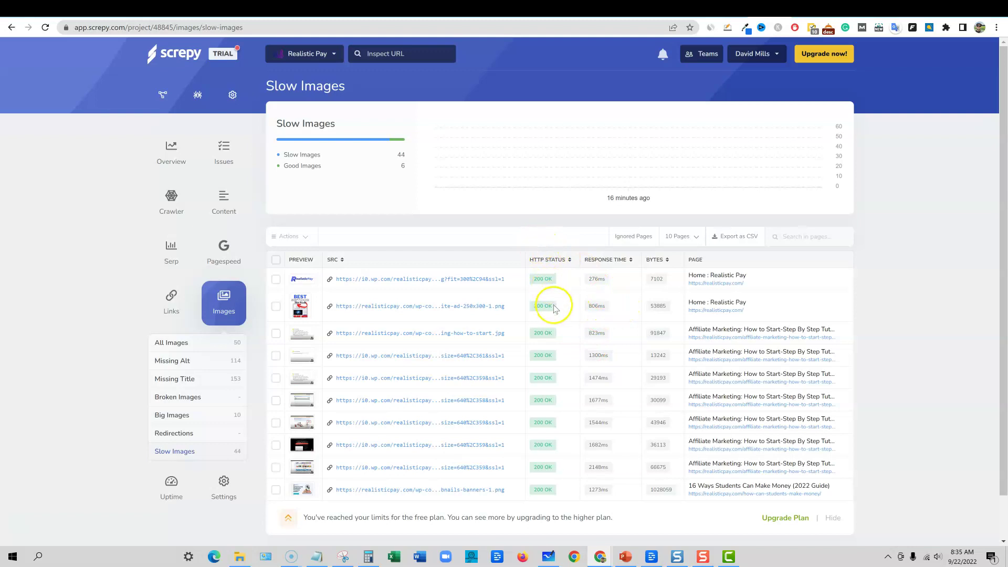
{"action": "scroll", "coordinate": [556, 310], "scroll_direction": "down", "scroll_amount": 1}
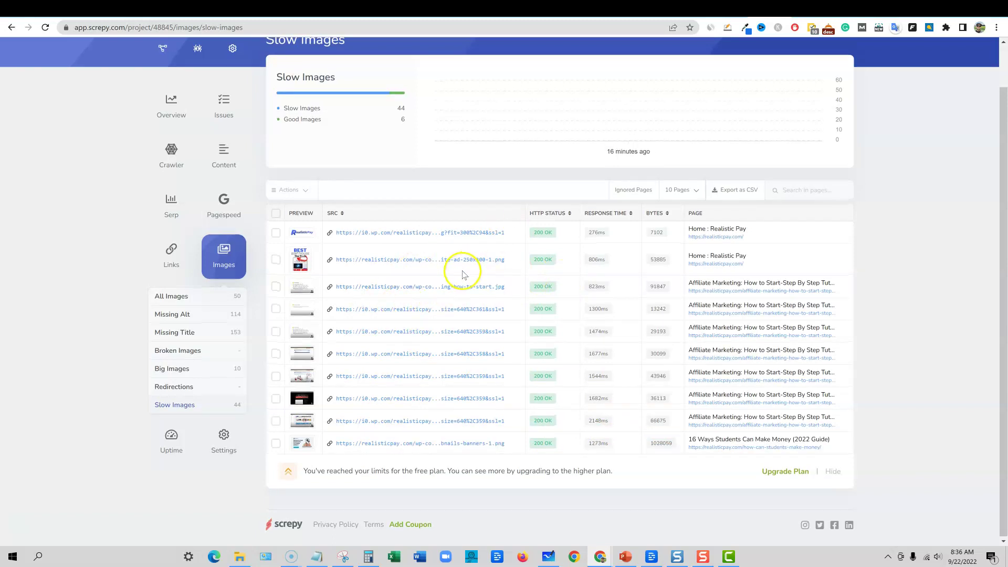
{"action": "scroll", "coordinate": [461, 275], "scroll_direction": "up", "scroll_amount": 1}
{"action": "scroll", "coordinate": [304, 395], "scroll_direction": "down", "scroll_amount": 1}
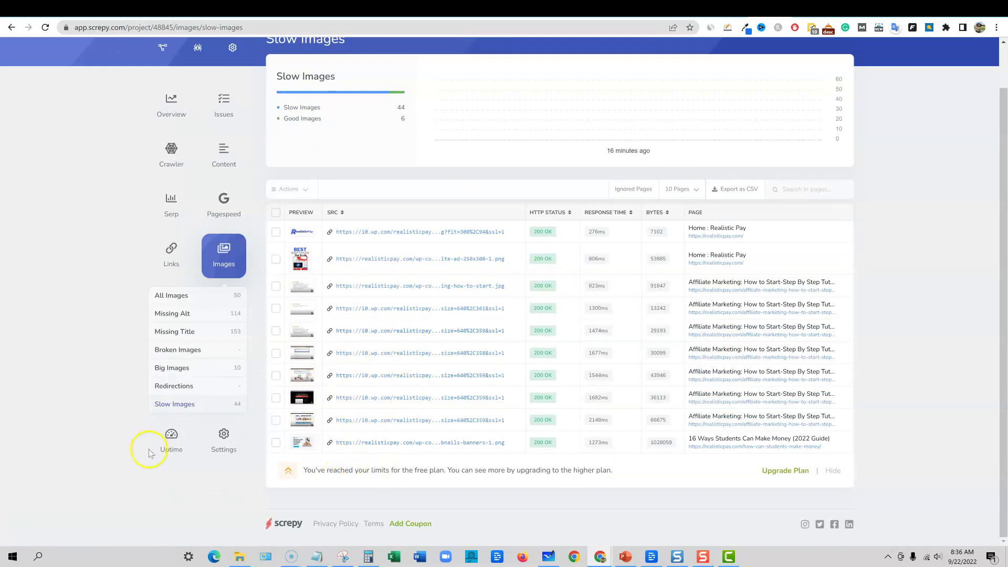
{"action": "left_click", "coordinate": [171, 440]}
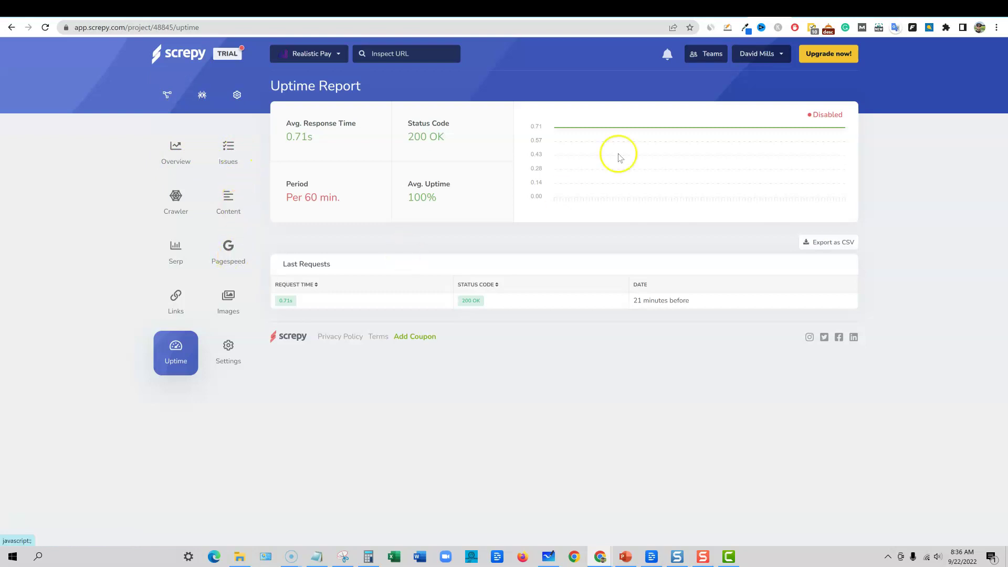
- Switch to Screpy's AppSumo listing and enlarge its Pagespeed and Website Analysis gallery images to compare the interface
{"action": "left_click", "coordinate": [650, 10]}
{"action": "scroll", "coordinate": [412, 332], "scroll_direction": "up", "scroll_amount": 12}
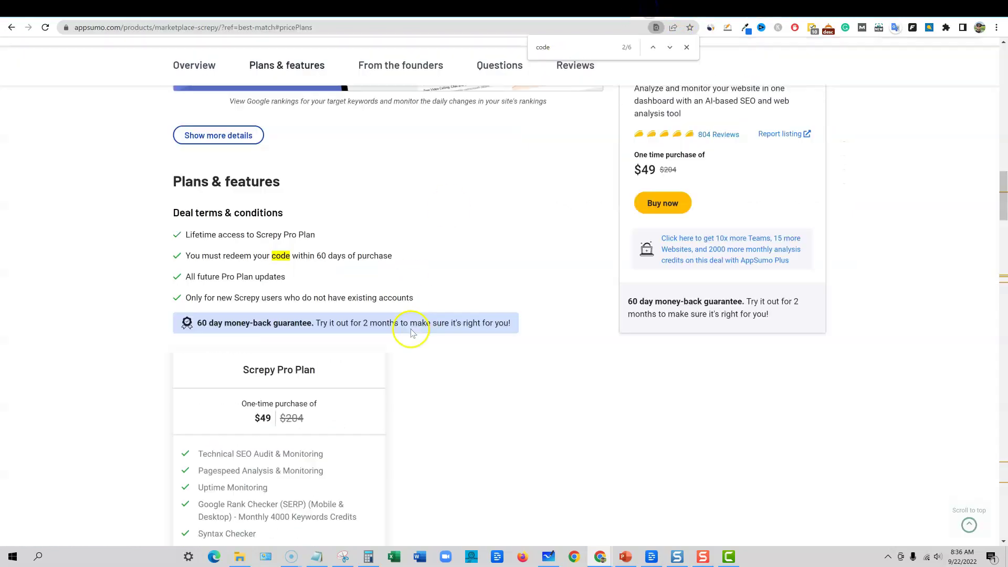
{"action": "scroll", "coordinate": [439, 349], "scroll_direction": "down", "scroll_amount": 3}
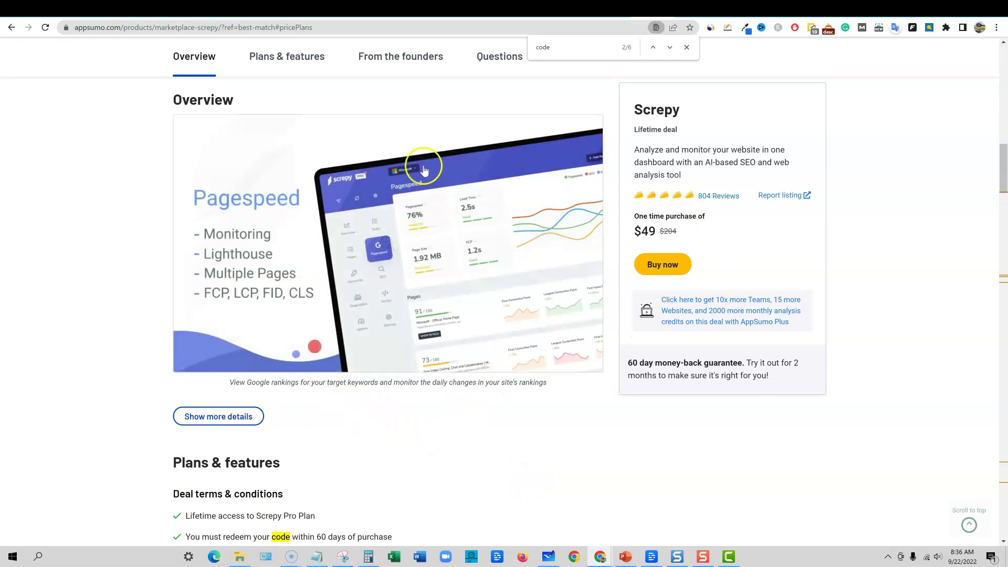
{"action": "left_click", "coordinate": [387, 244]}
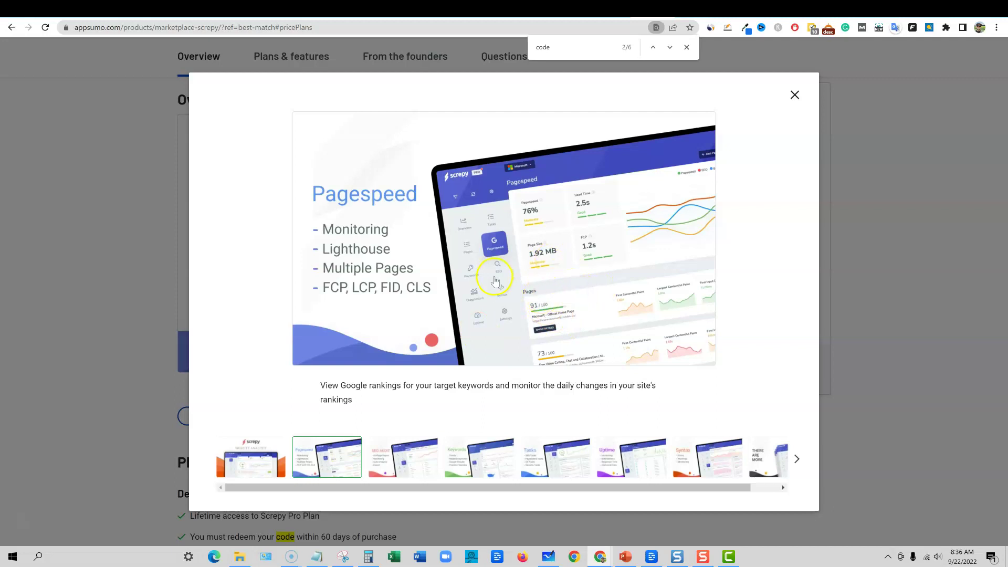
{"action": "left_click", "coordinate": [290, 461]}
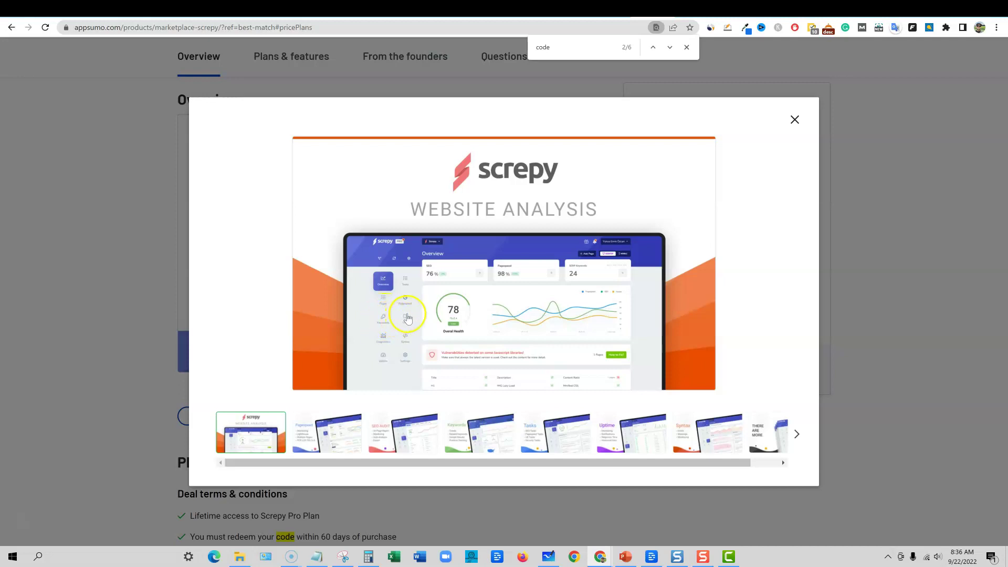
- Return to the Screpy project, review its Overview, and open the Rank Tracker results for the added keywords
{"action": "left_click", "coordinate": [766, 9]}
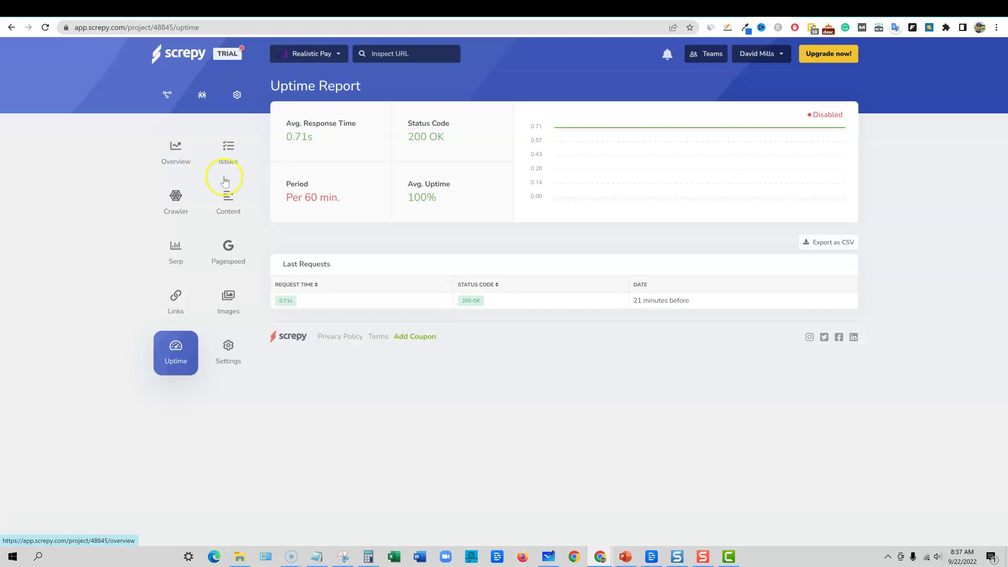
{"action": "left_click", "coordinate": [197, 156]}
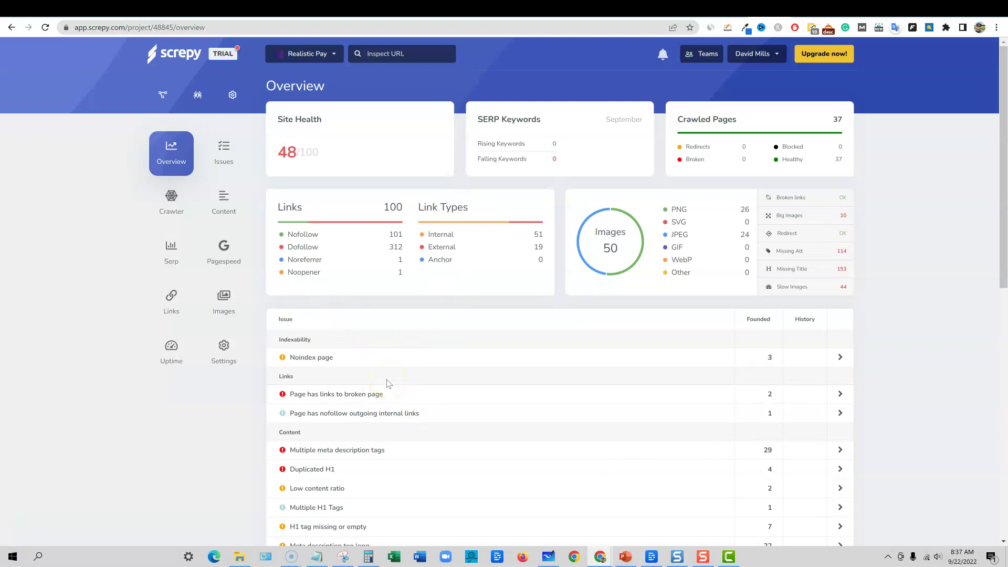
{"action": "left_click", "coordinate": [167, 251]}
{"action": "left_click", "coordinate": [193, 294]}
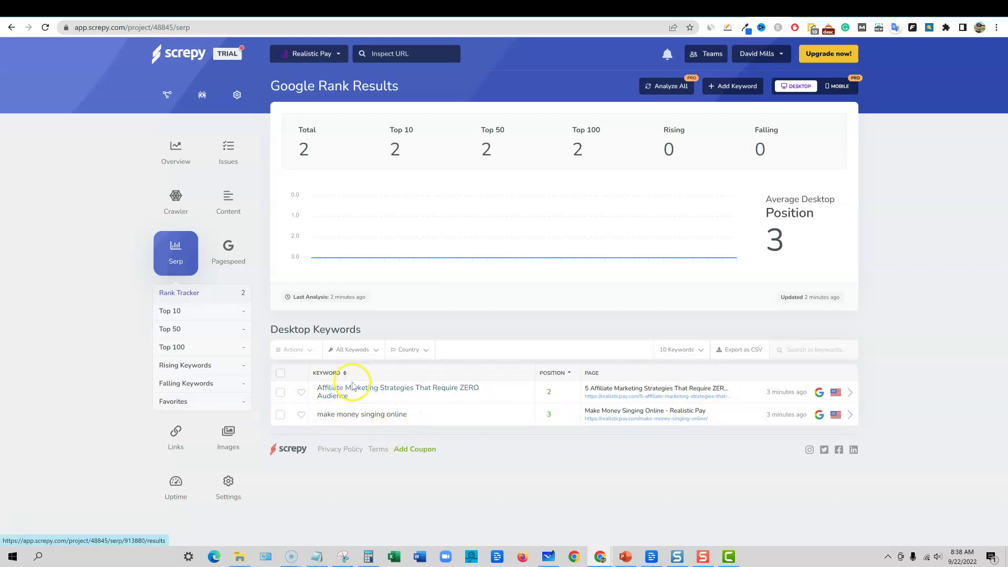
- Look over the keyword filter options in the rank results and choose Rising Keywords
{"action": "left_click", "coordinate": [376, 352]}
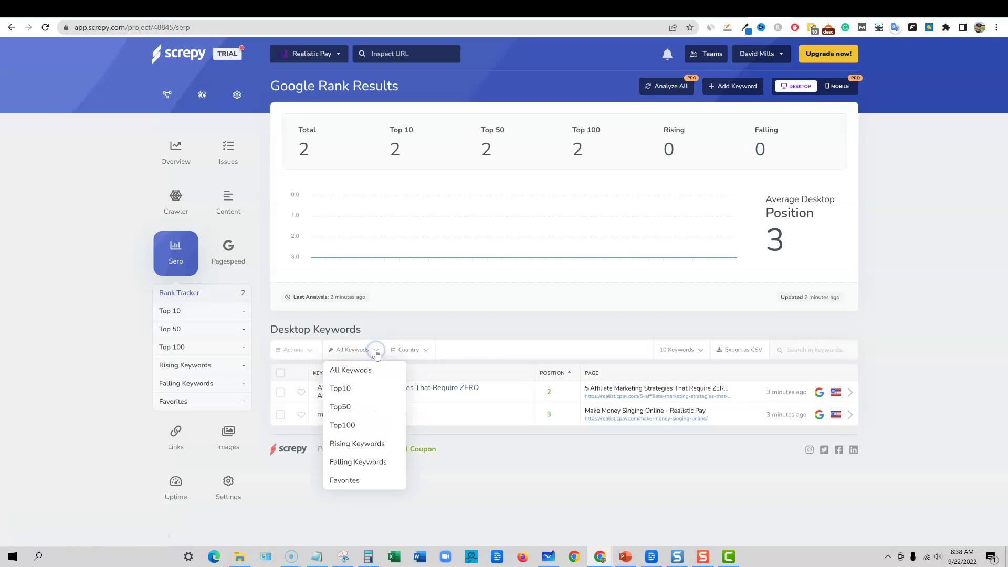
{"action": "left_click", "coordinate": [370, 445]}
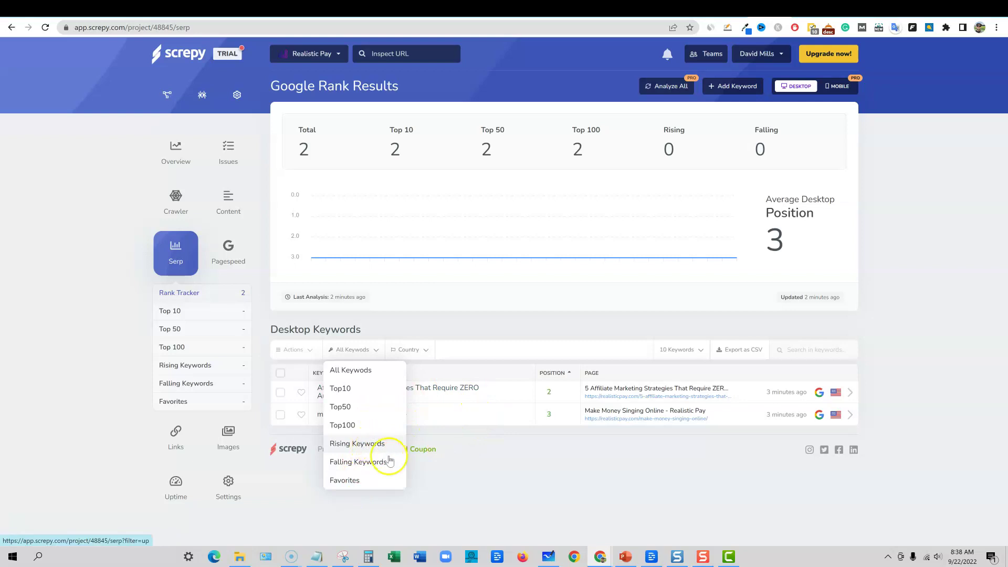
{"action": "left_click", "coordinate": [365, 444]}
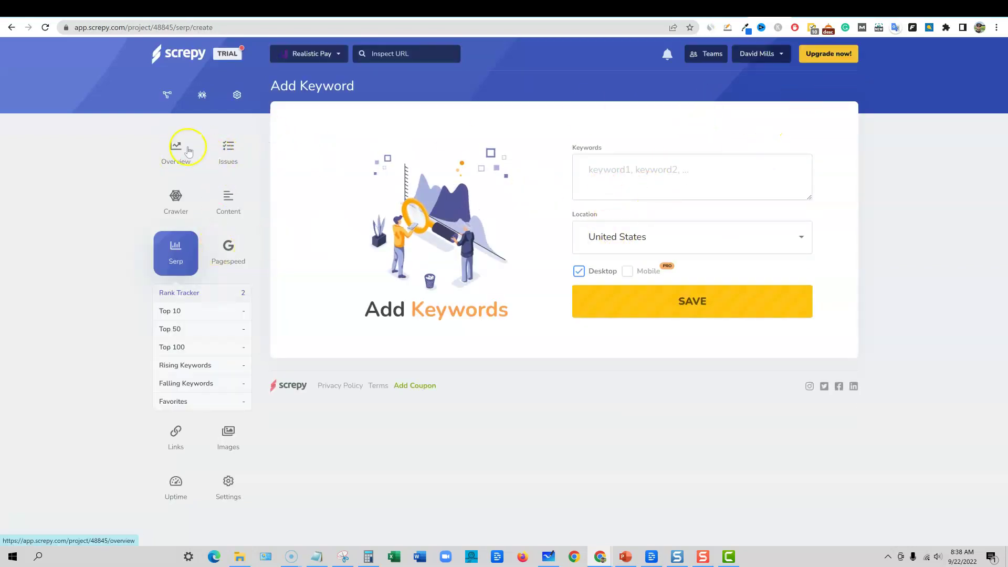
- Open the project's Overview and examine its site health, links, images, issue list and keyword rankings
{"action": "left_click", "coordinate": [176, 149]}
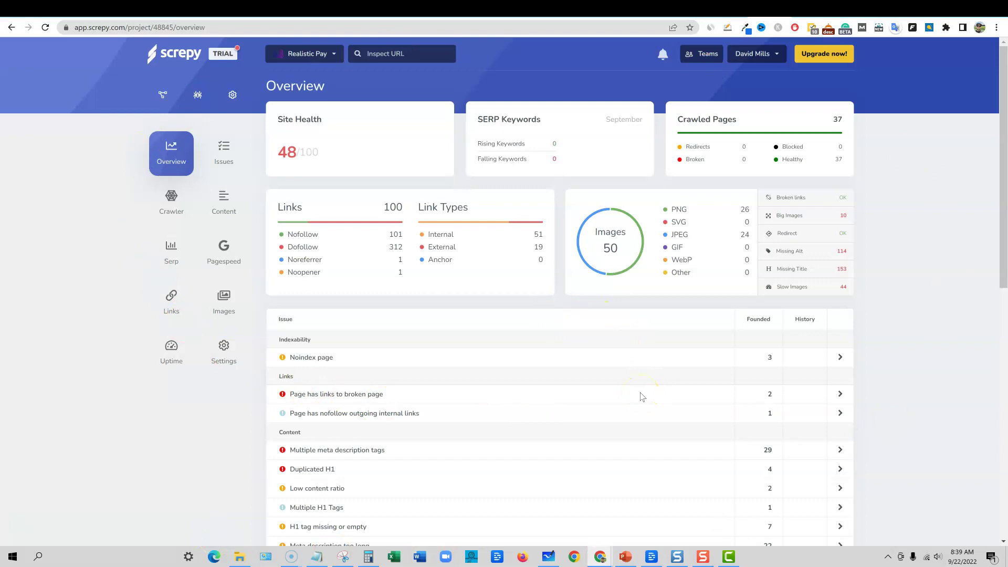
{"action": "key", "text": "ctrl+plus"}
{"action": "key", "text": "ctrl+plus"}
{"action": "key", "text": "ctrl+plus"}
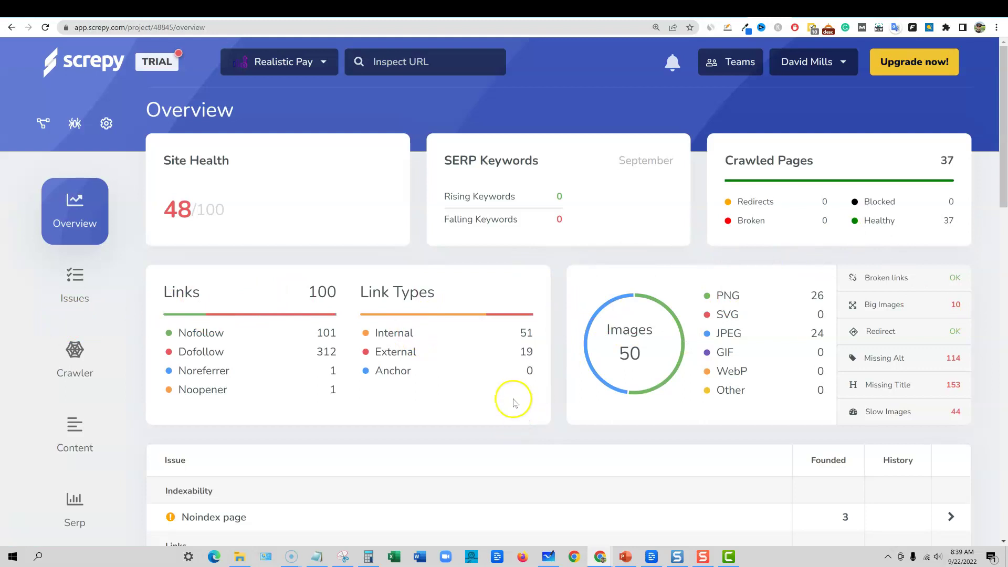
{"action": "key", "text": "ctrl+minus"}
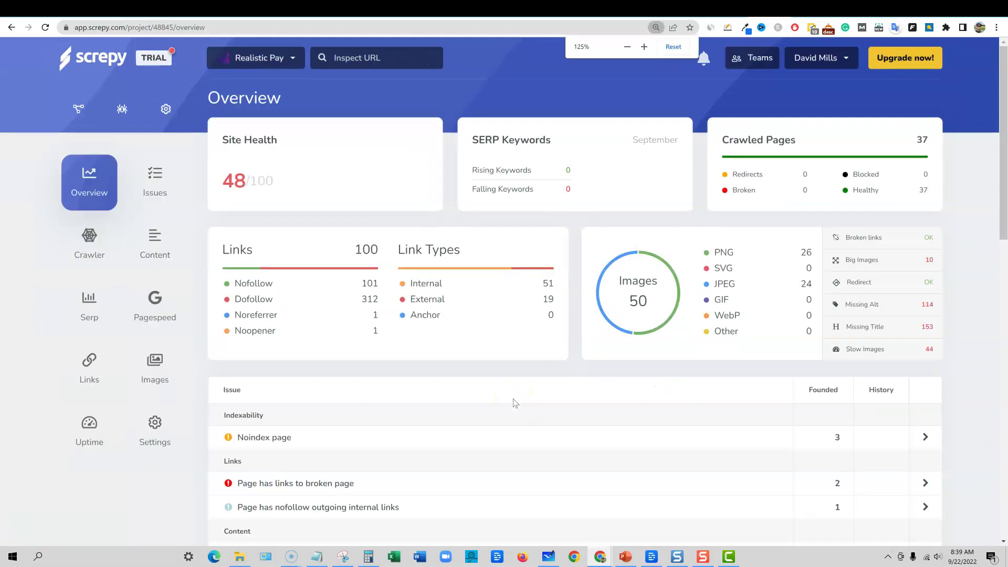
{"action": "key", "text": "ctrl+minus"}
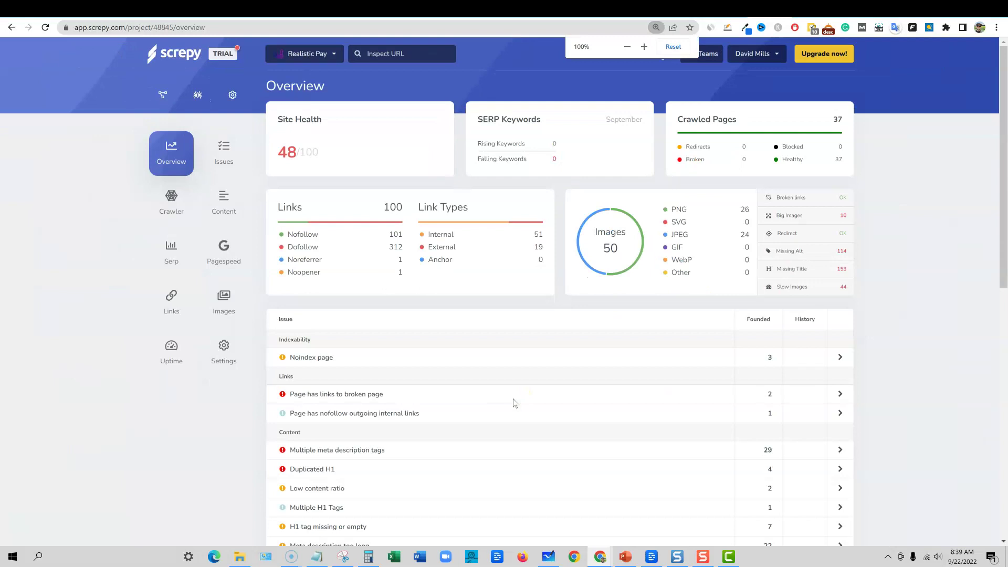
{"action": "scroll", "coordinate": [457, 475], "scroll_direction": "down", "scroll_amount": 10}
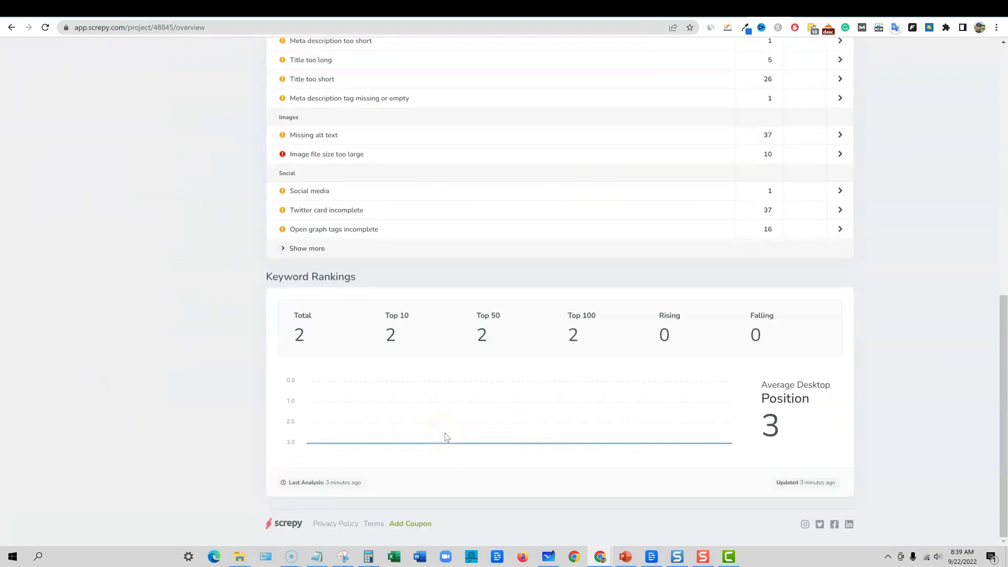
{"action": "scroll", "coordinate": [445, 438], "scroll_direction": "up", "scroll_amount": 10}
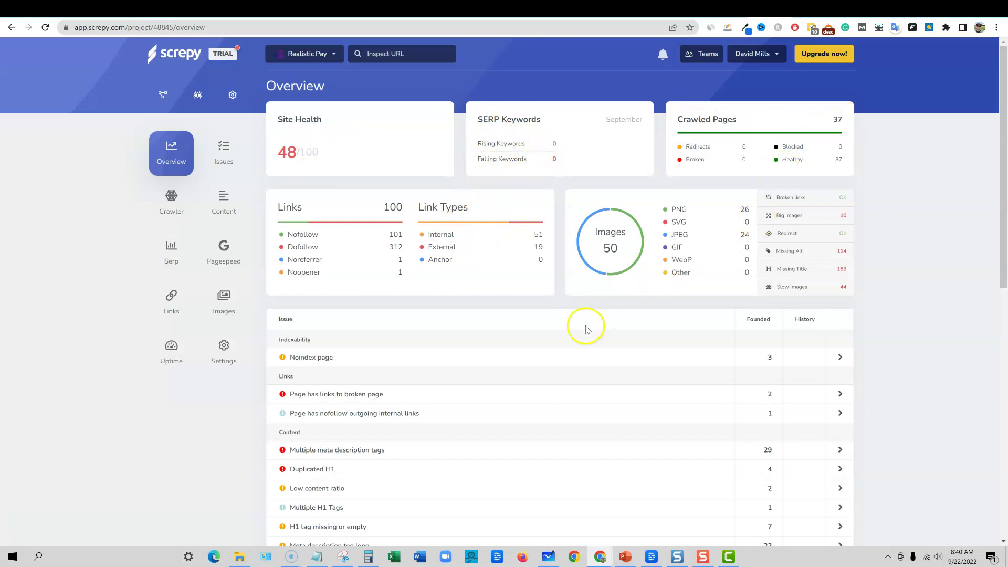
{"action": "scroll", "coordinate": [581, 328], "scroll_direction": "down", "scroll_amount": 3}
{"action": "scroll", "coordinate": [736, 279], "scroll_direction": "up", "scroll_amount": 3}
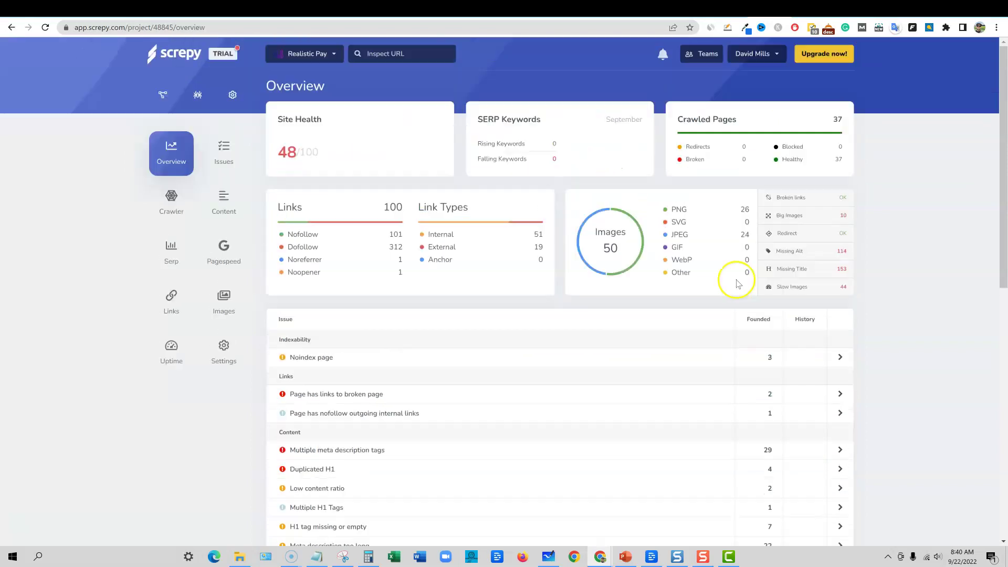
- Review the project Overview's issue list and Keyword Rankings section once more
{"action": "scroll", "coordinate": [477, 370], "scroll_direction": "down", "scroll_amount": 10}
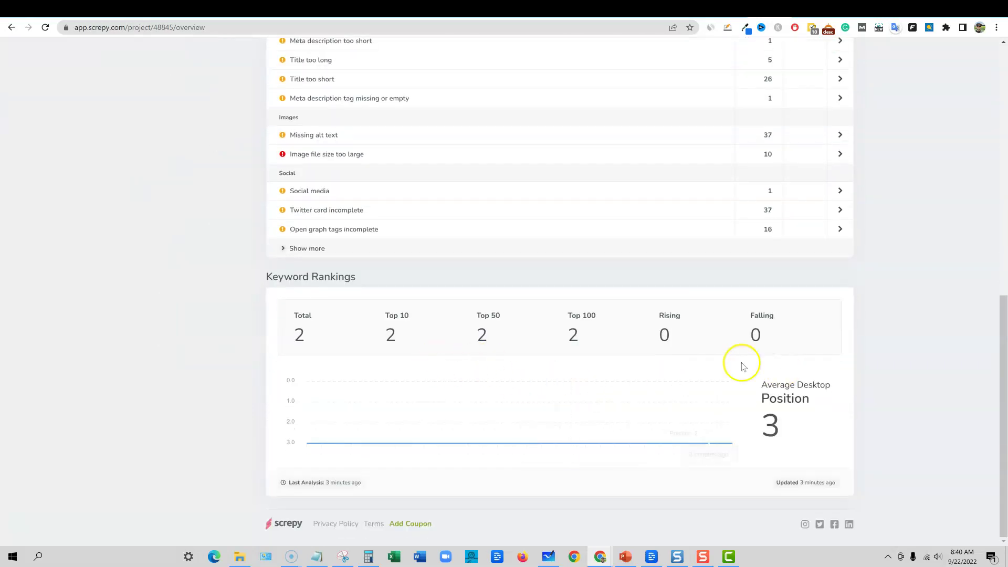
{"action": "scroll", "coordinate": [474, 400], "scroll_direction": "up", "scroll_amount": 6}
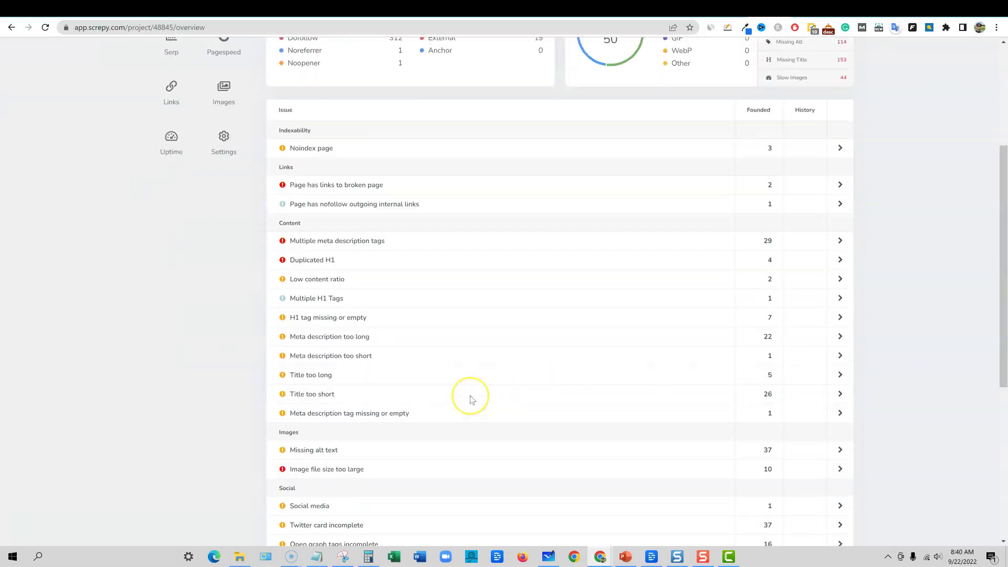
{"action": "scroll", "coordinate": [471, 400], "scroll_direction": "up", "scroll_amount": 4}
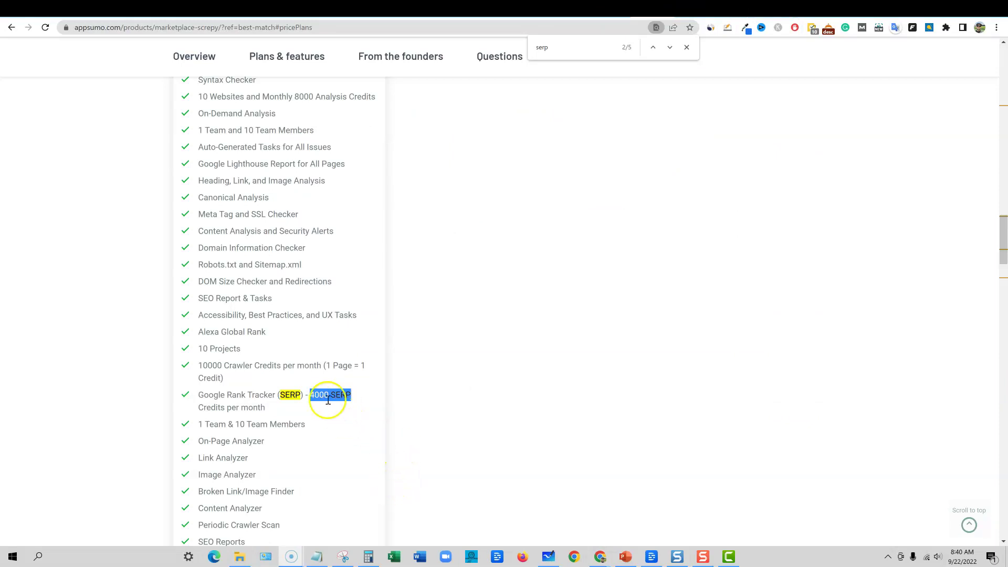
- Switch to Screpy's AppSumo listing, highlight the Google Rank Tracker (SERP) credits line, and read the surrounding plan features and stacking info
{"action": "left_click_drag", "start_coordinate": [198, 394], "coordinate": [357, 406]}
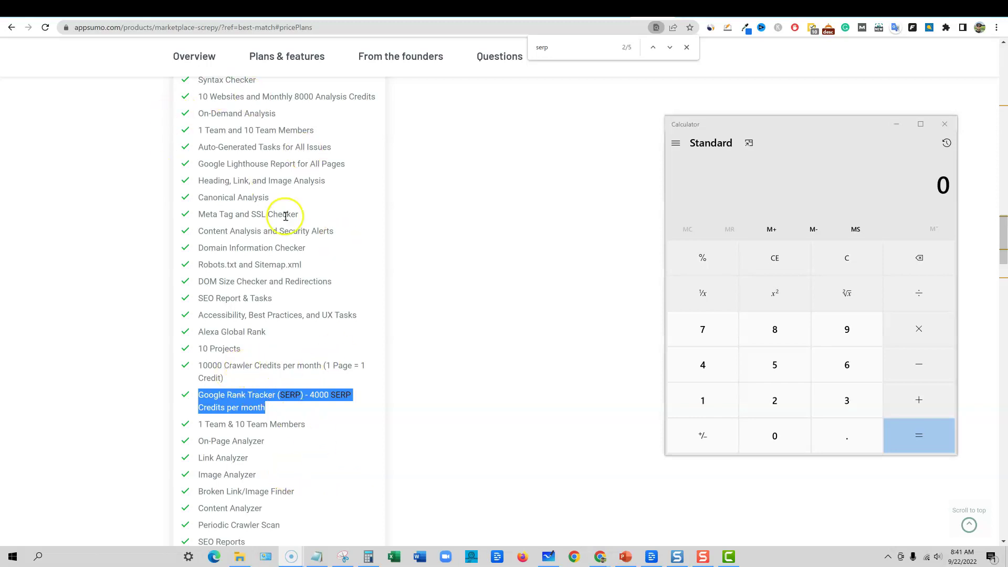
{"action": "scroll", "coordinate": [299, 448], "scroll_direction": "down", "scroll_amount": 3}
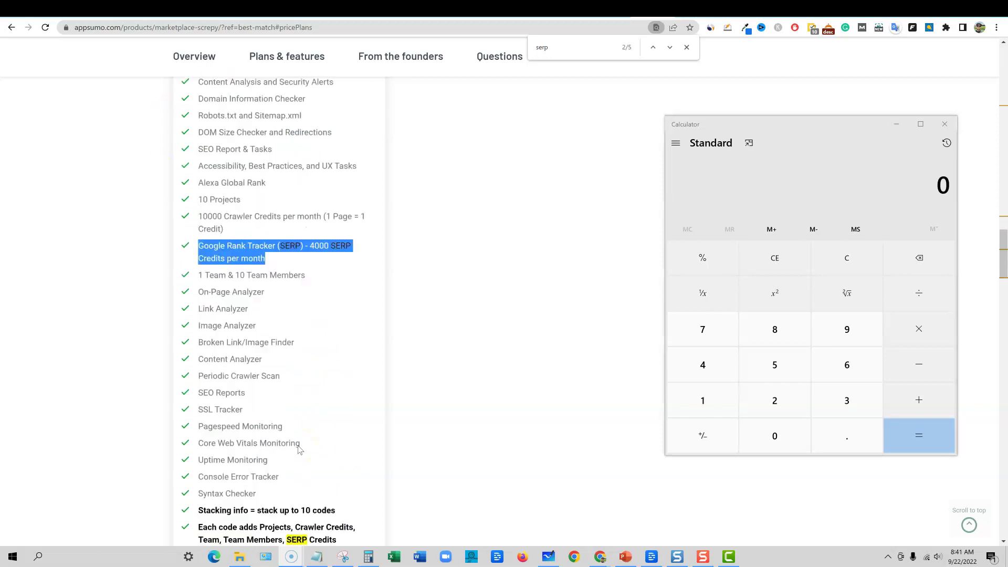
{"action": "scroll", "coordinate": [360, 448], "scroll_direction": "up", "scroll_amount": 2}
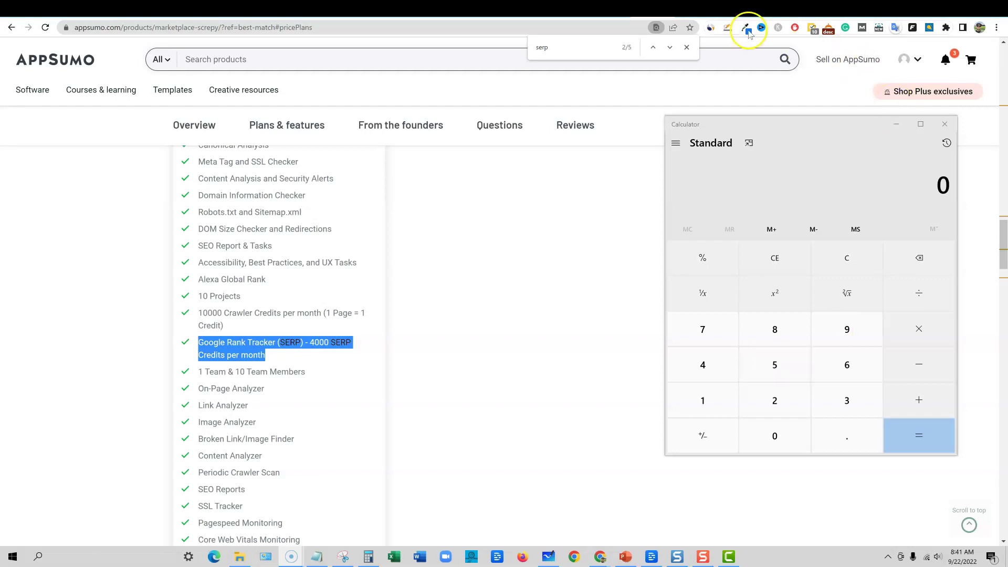
- Work out the monthly SERP credits for 100 keywords checked daily by calculating 100 × 30 in Calculator
{"action": "left_click", "coordinate": [703, 400]}
{"action": "left_click", "coordinate": [775, 436]}
{"action": "left_click", "coordinate": [776, 437]}
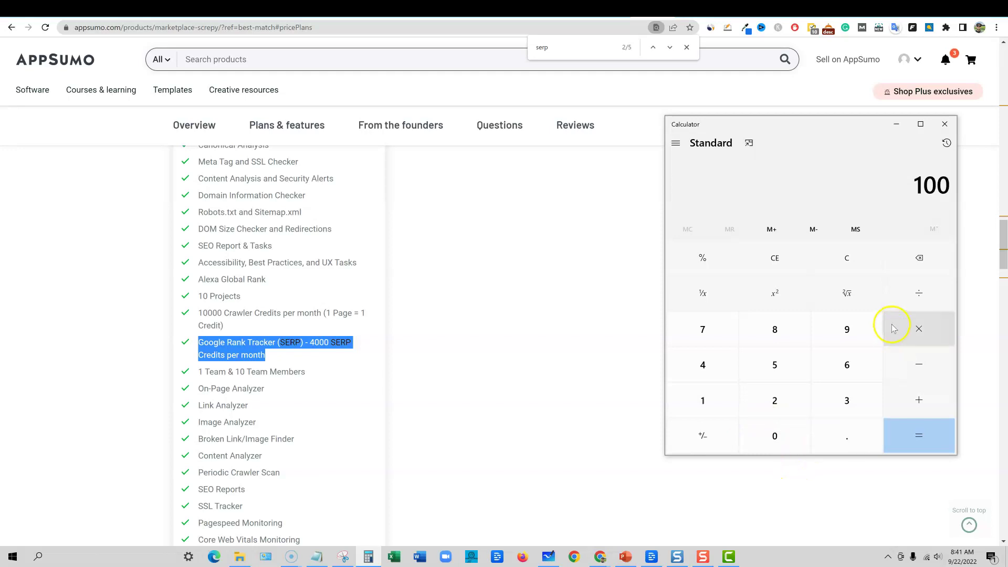
{"action": "left_click", "coordinate": [920, 331]}
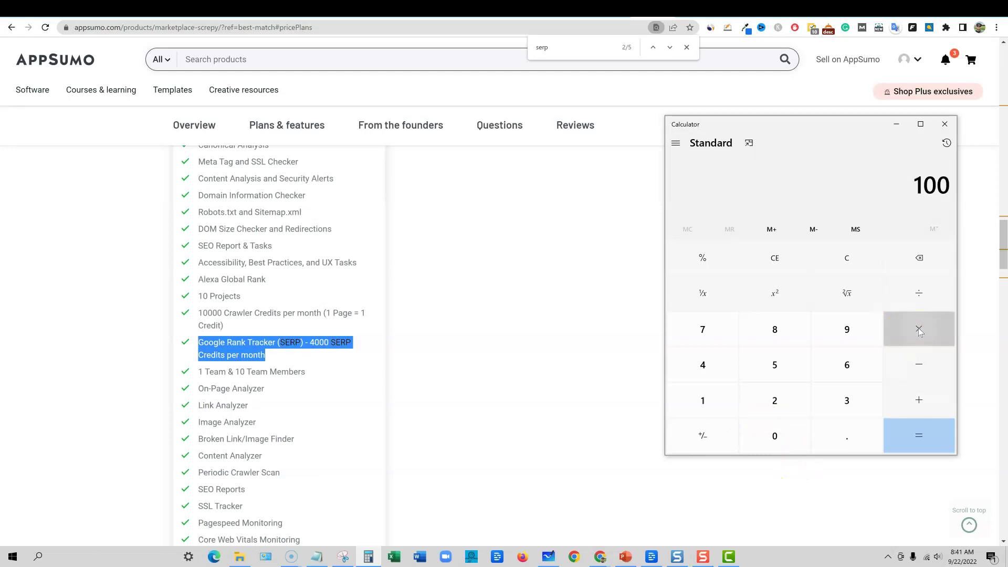
{"action": "left_click", "coordinate": [846, 400]}
{"action": "left_click", "coordinate": [798, 439]}
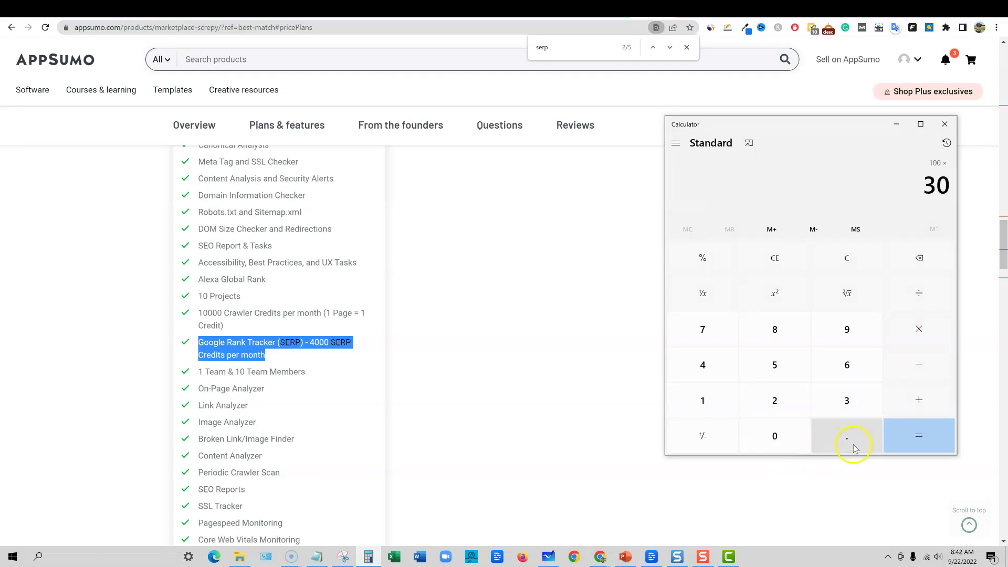
{"action": "left_click", "coordinate": [921, 433]}
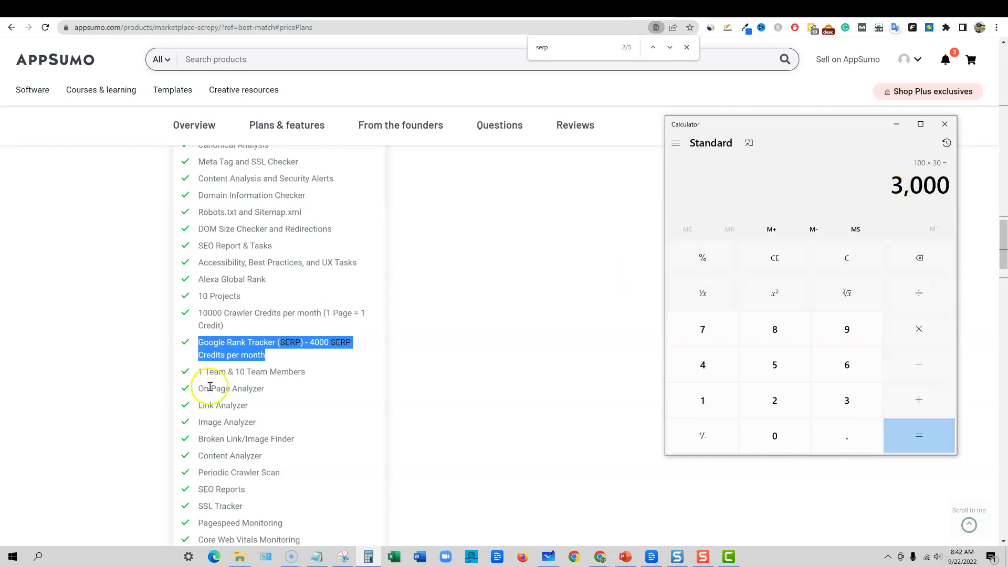
- Clear the calculation and compute 125 × 30 for the monthly credits of 125 daily keywords
{"action": "left_click", "coordinate": [775, 256]}
{"action": "left_click", "coordinate": [700, 403]}
{"action": "left_click", "coordinate": [774, 400]}
{"action": "left_click", "coordinate": [775, 364]}
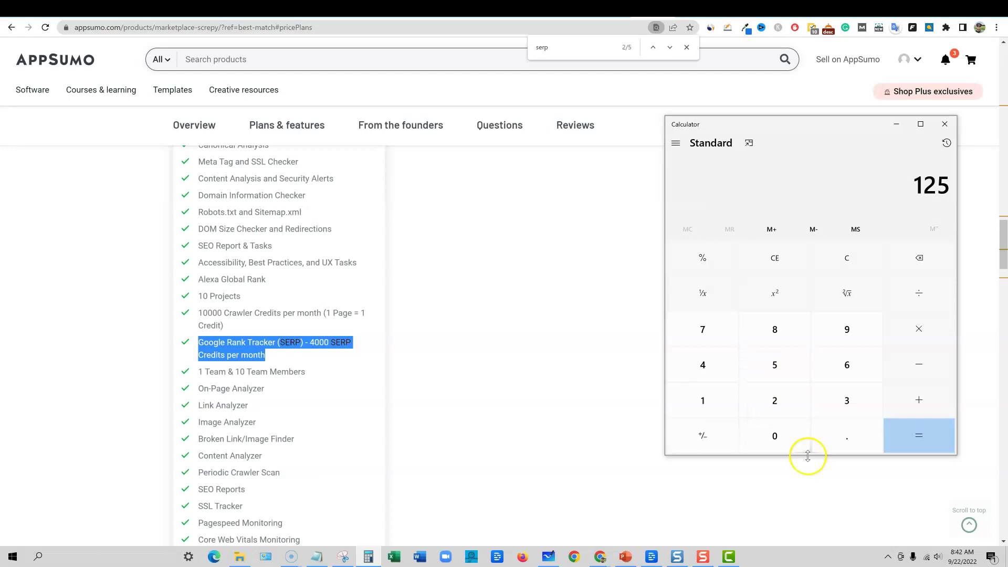
{"action": "left_click", "coordinate": [920, 329]}
{"action": "left_click", "coordinate": [847, 401]}
{"action": "left_click", "coordinate": [775, 436]}
{"action": "left_click", "coordinate": [919, 435]}
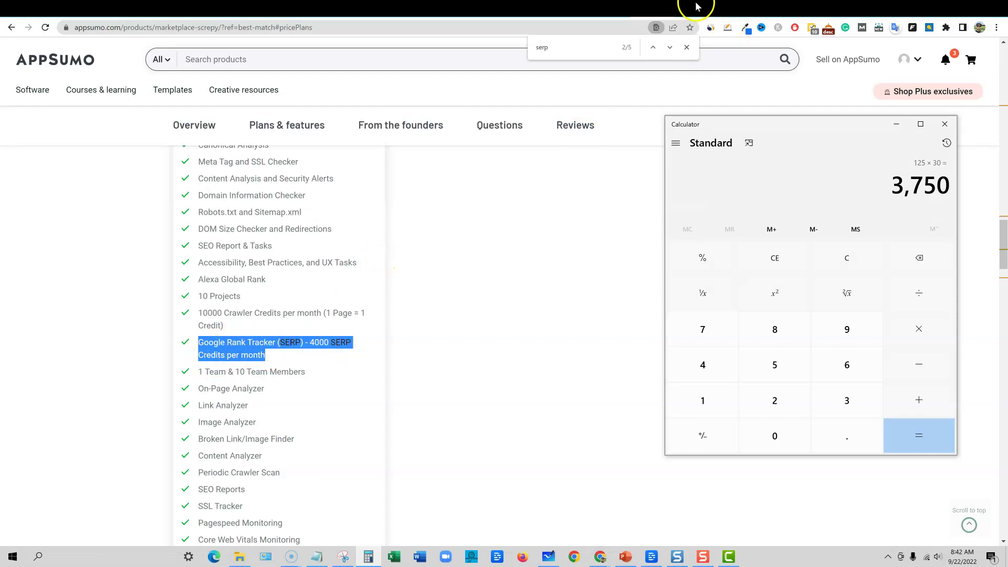
- Return to the Screpy project Overview, expand the Serp options, and look through the issues and keyword rankings
{"action": "left_click", "coordinate": [767, 9]}
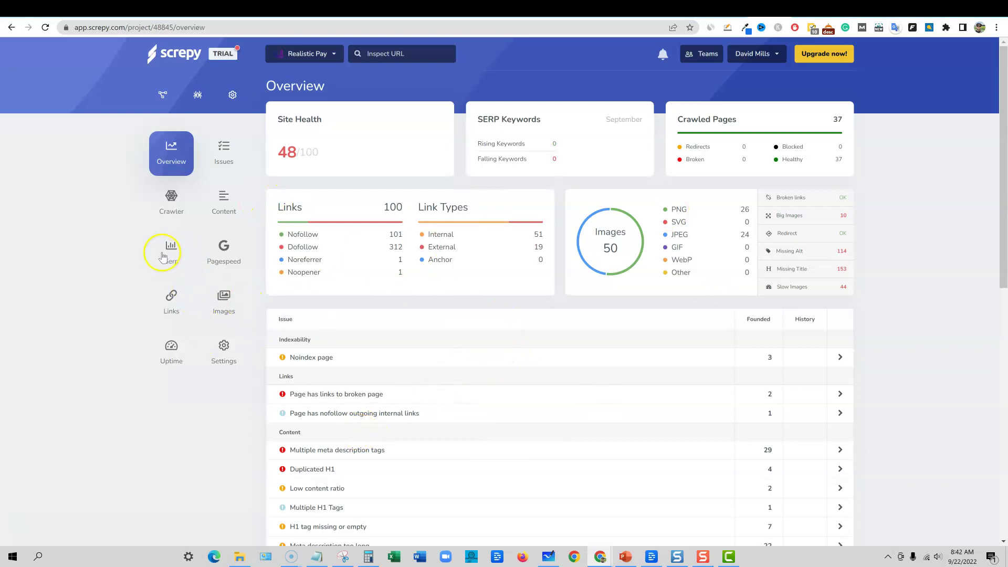
{"action": "left_click", "coordinate": [200, 258]}
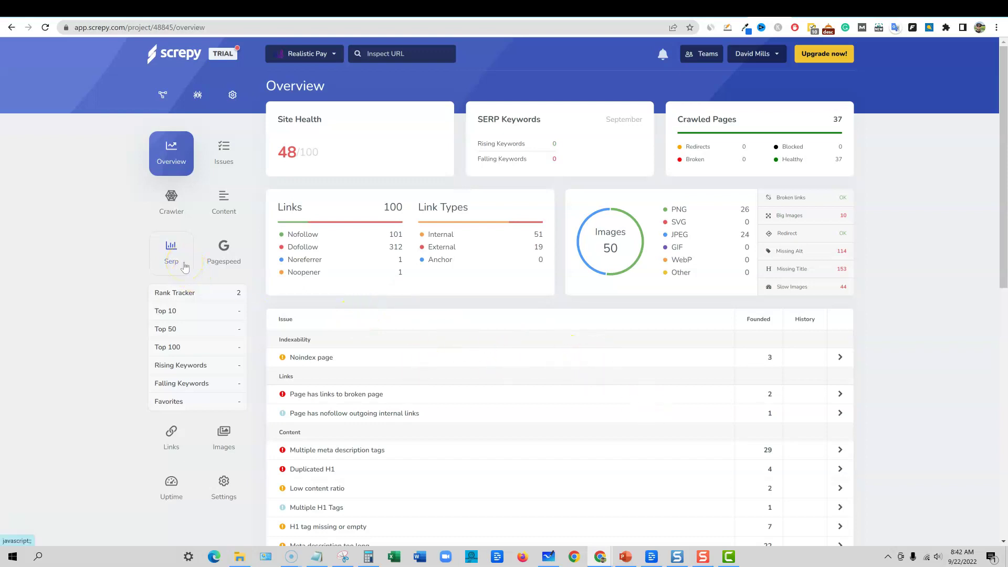
{"action": "scroll", "coordinate": [255, 377], "scroll_direction": "down", "scroll_amount": 5}
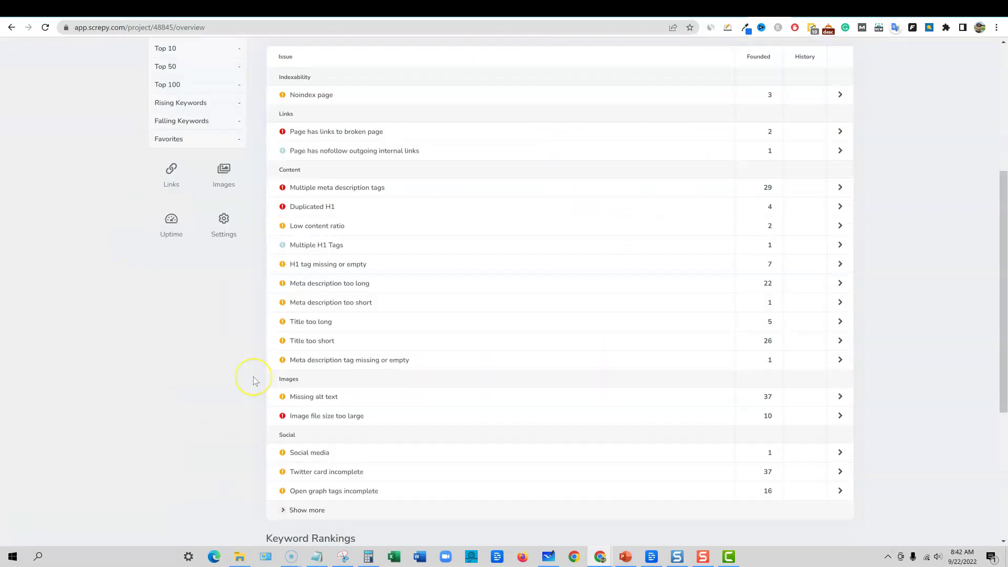
{"action": "scroll", "coordinate": [254, 377], "scroll_direction": "down", "scroll_amount": 5}
{"action": "scroll", "coordinate": [254, 378], "scroll_direction": "up", "scroll_amount": 10}
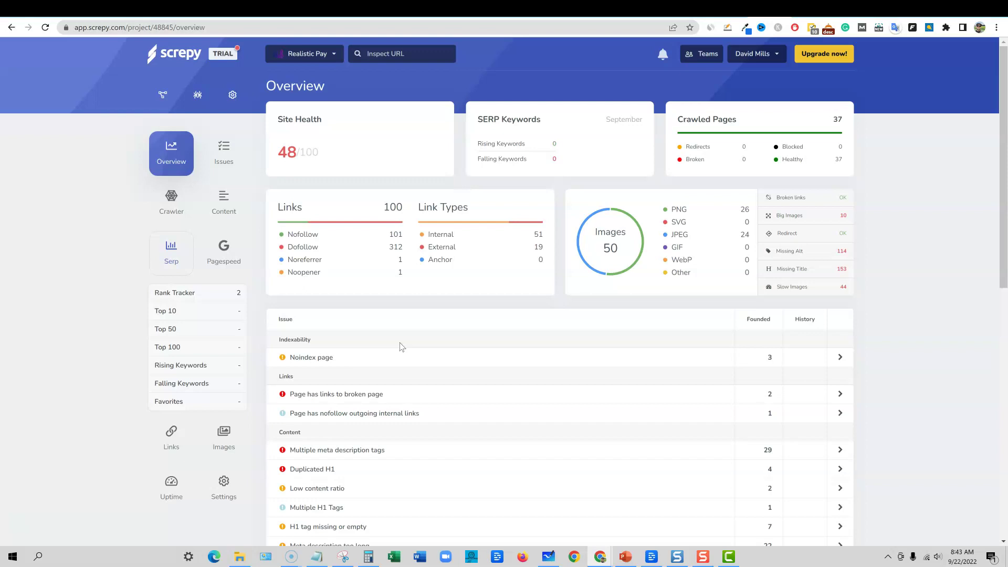
- Highlight the Site Health score on the Overview and examine the indexability, links and content issues affecting the site
{"action": "left_click_drag", "start_coordinate": [277, 152], "coordinate": [348, 153]}
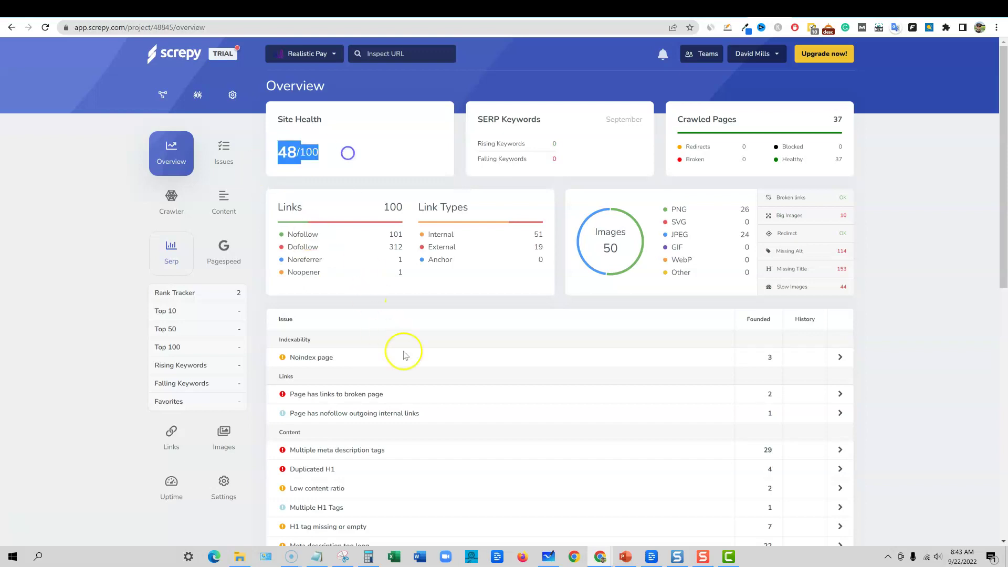
{"action": "left_click", "coordinate": [499, 302]}
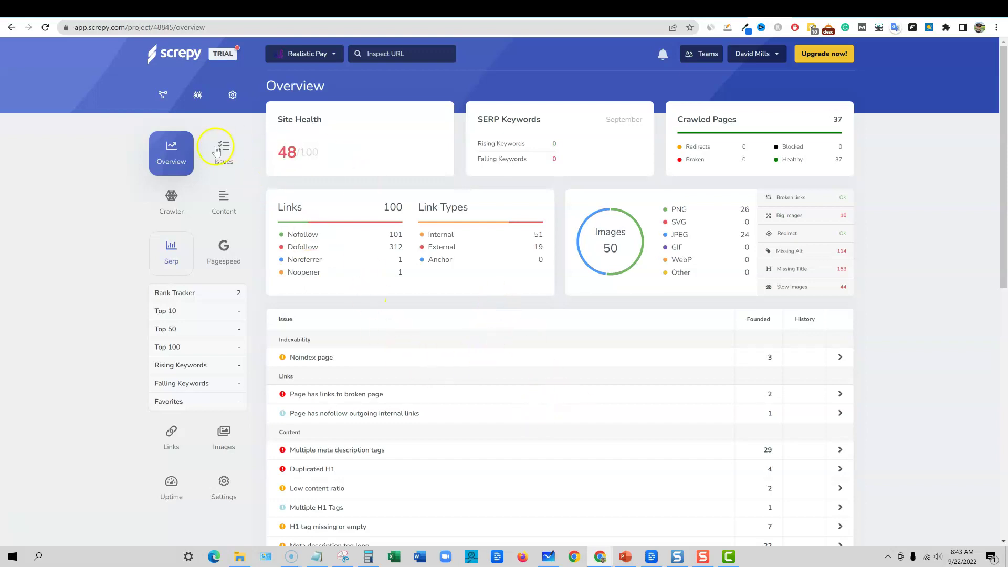
{"action": "scroll", "coordinate": [473, 353], "scroll_direction": "down", "scroll_amount": 3}
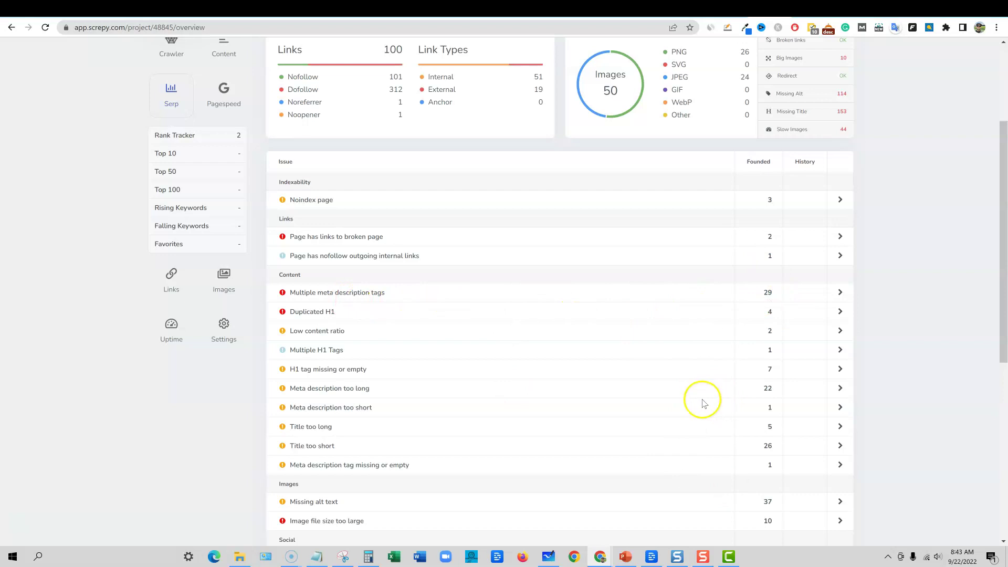
{"action": "scroll", "coordinate": [632, 395], "scroll_direction": "up", "scroll_amount": 1}
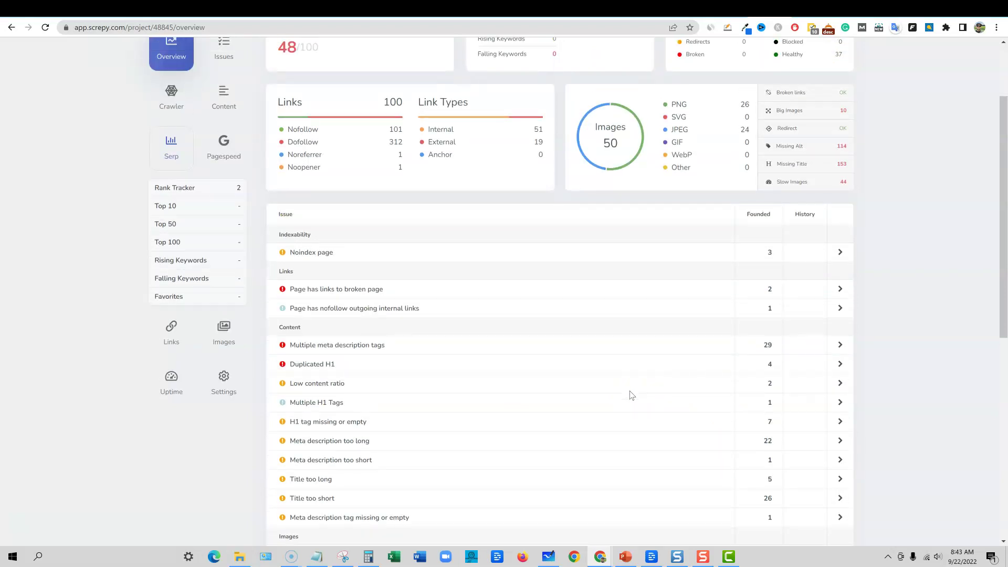
{"action": "scroll", "coordinate": [632, 395], "scroll_direction": "down", "scroll_amount": 1}
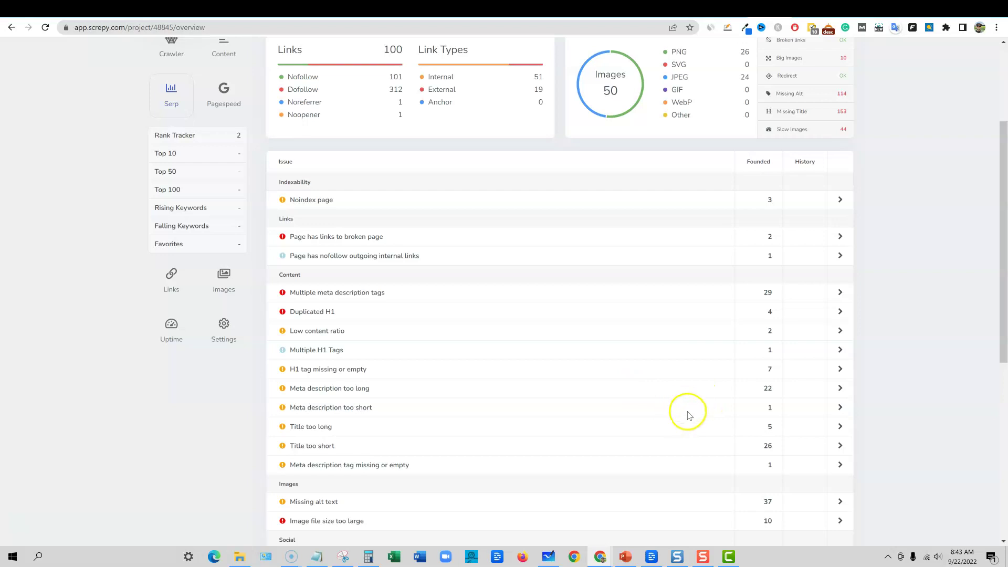
{"action": "scroll", "coordinate": [694, 399], "scroll_direction": "up", "scroll_amount": 1}
{"action": "scroll", "coordinate": [504, 252], "scroll_direction": "up", "scroll_amount": 2}
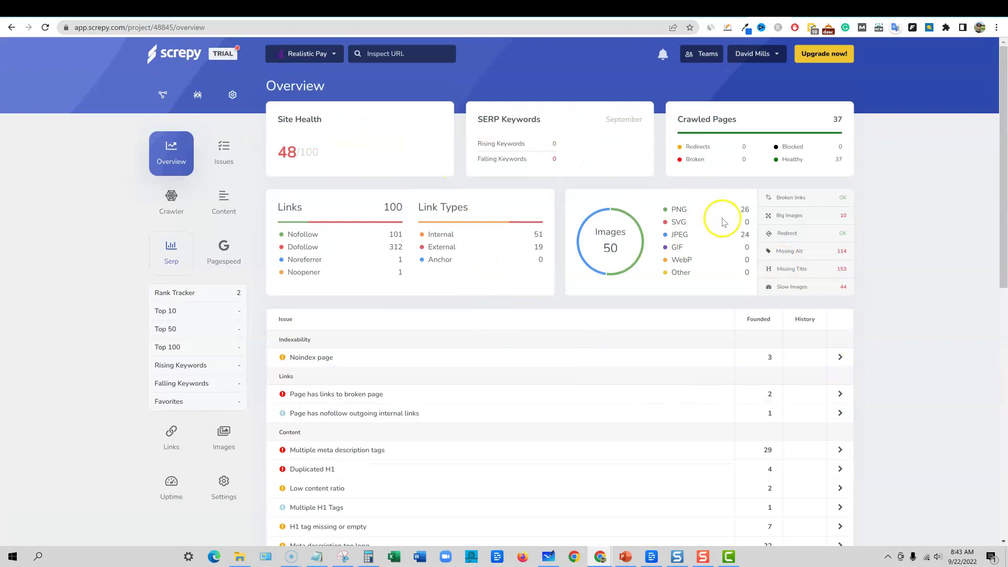
- Highlight the Crawled Pages figure on the Overview, clear the selection, and check the Keyword Rankings section
{"action": "left_click_drag", "start_coordinate": [842, 119], "coordinate": [667, 106]}
{"action": "left_click", "coordinate": [890, 145]}
{"action": "left_click", "coordinate": [850, 120]}
{"action": "left_click", "coordinate": [850, 120]}
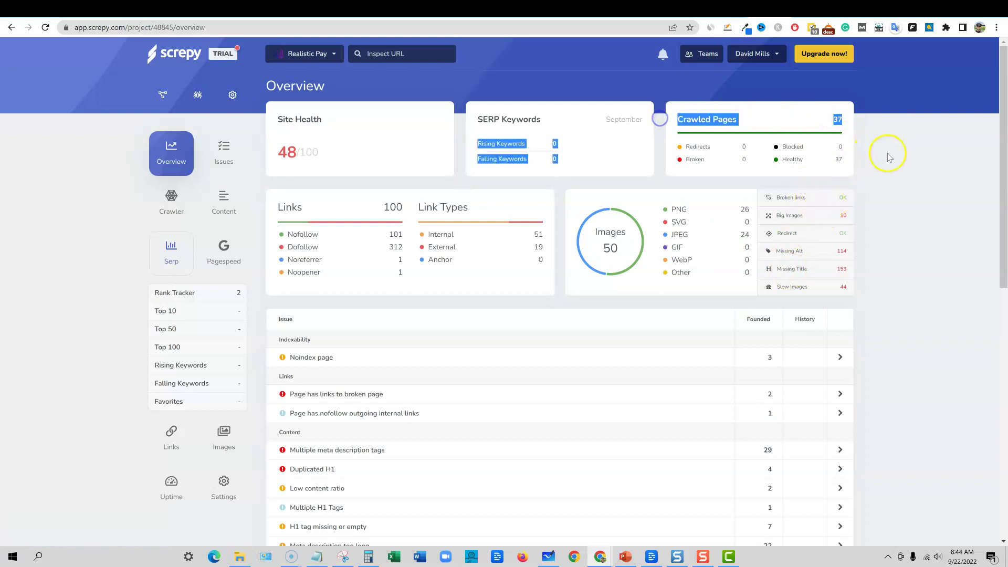
{"action": "left_click", "coordinate": [907, 157]}
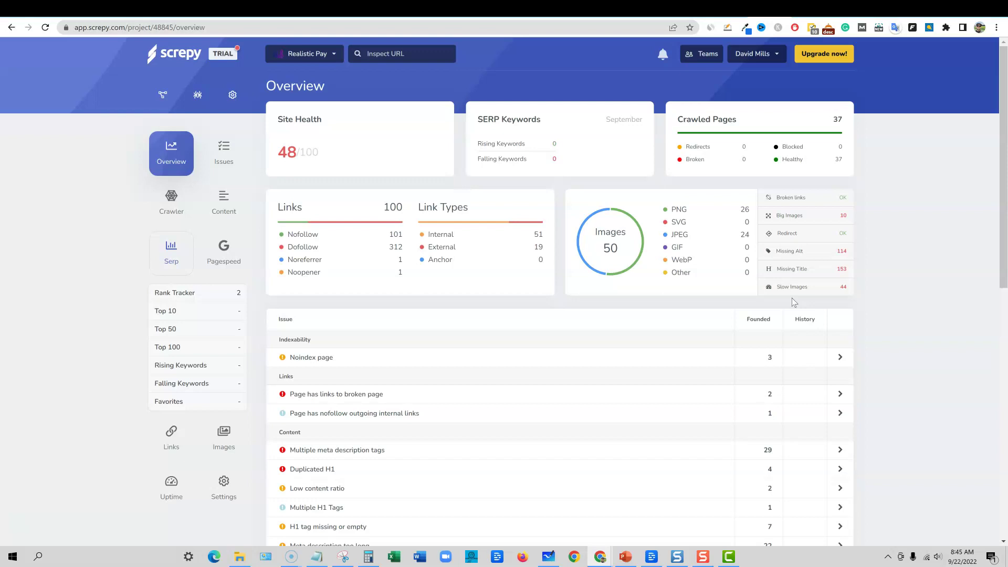
{"action": "scroll", "coordinate": [538, 454], "scroll_direction": "down", "scroll_amount": 10}
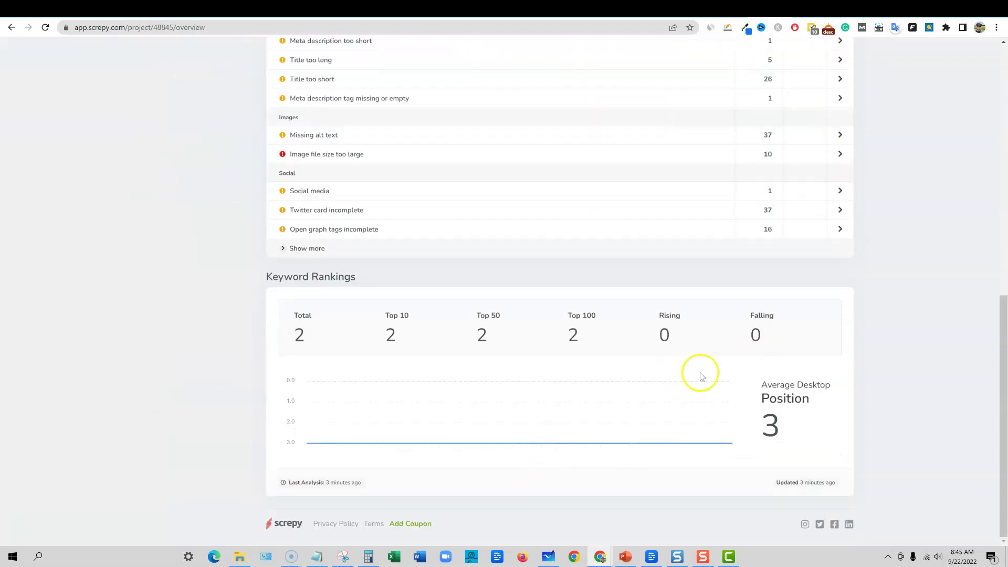
{"action": "scroll", "coordinate": [629, 383], "scroll_direction": "up", "scroll_amount": 10}
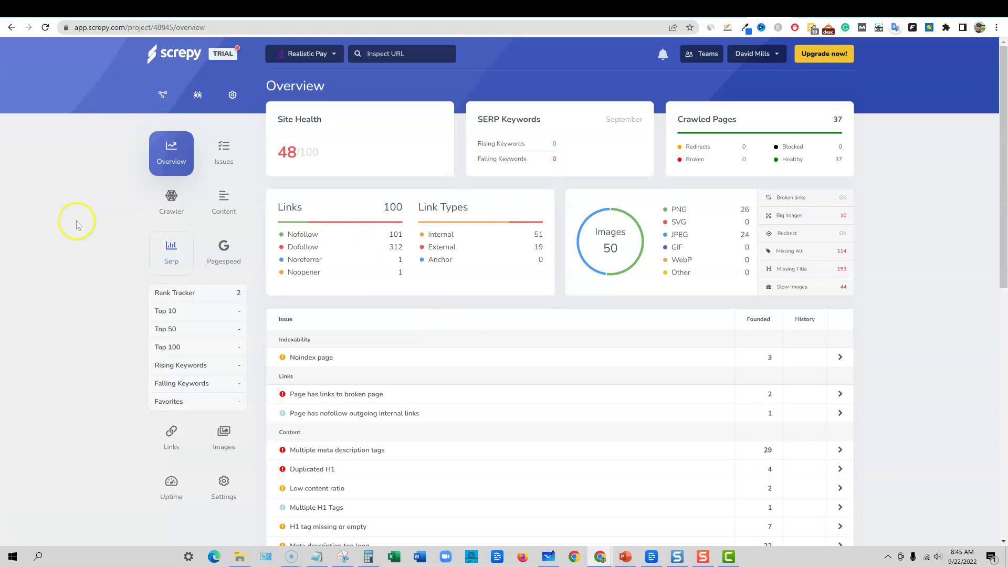